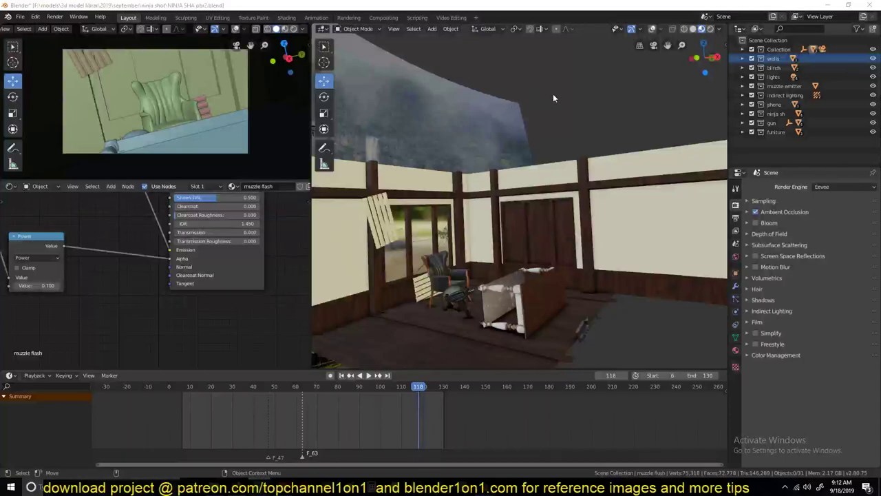
# Play the ninja shot animation to review the gun's muzzle flash, then stop playback
pyautogui.press('space')
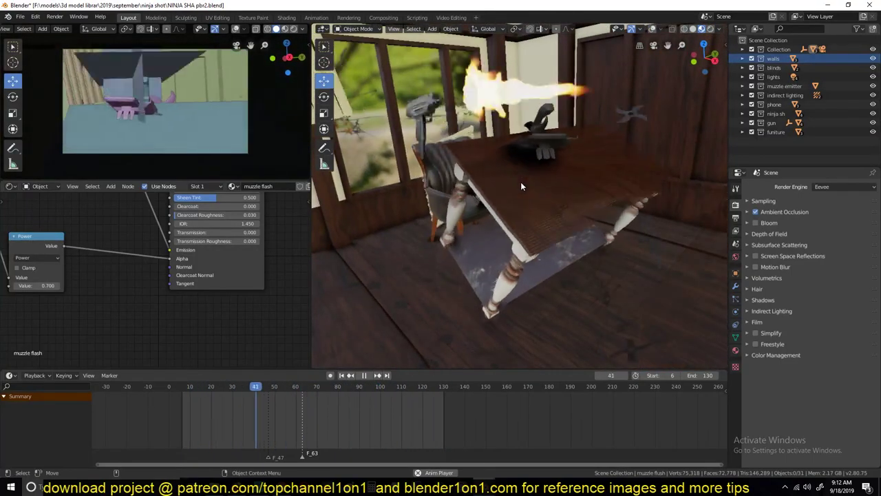
pyautogui.press('Escape')
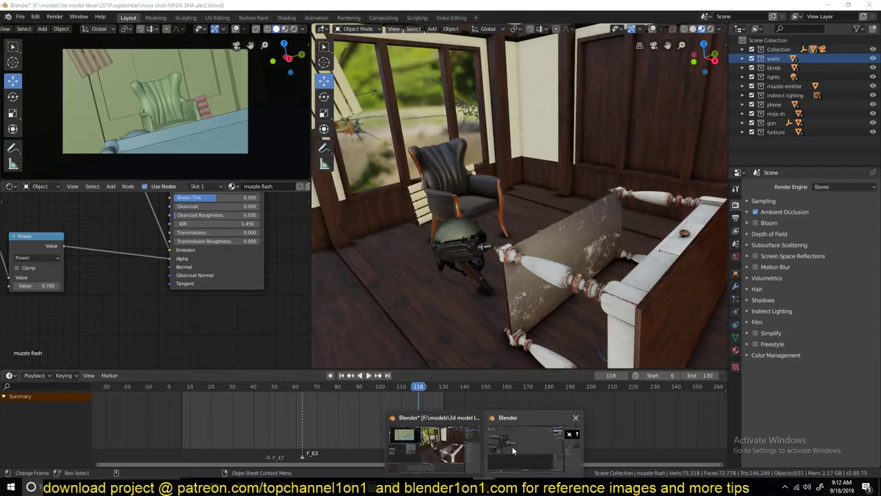
# Switch to the other Blender window and examine the gun model from both sides, its muzzle and the front view
pyautogui.click(513, 446)
pyautogui.scroll(-4, 346, 181)
pyautogui.scroll(-2, 406, 155)
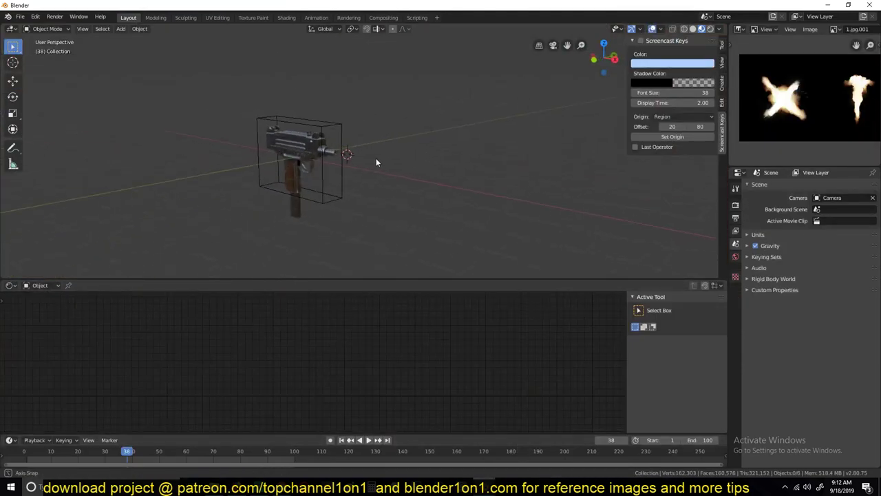
pyautogui.click(304, 149)
pyautogui.press('KP_Decimal')
pyautogui.moveTo(411, 110); pyautogui.dragTo(663, 83, button='middle')
pyautogui.scroll(5, 535, 165)
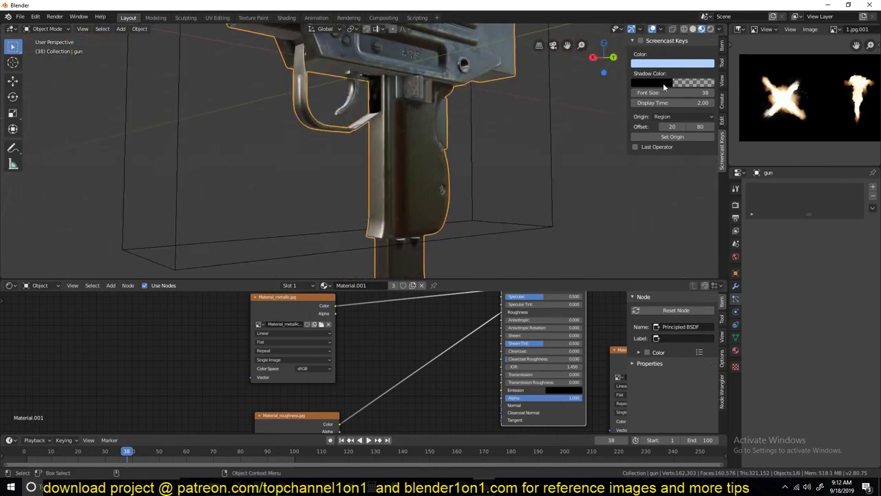
pyautogui.scroll(-3, 464, 229)
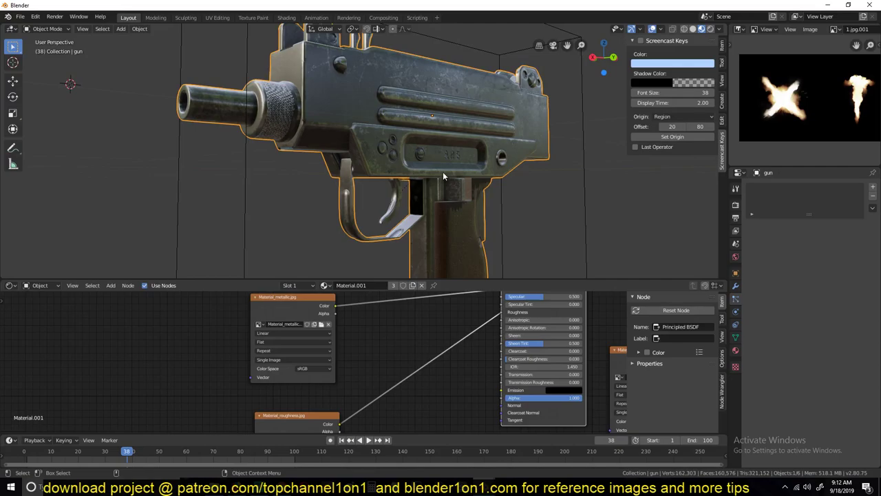
pyautogui.moveTo(386, 164); pyautogui.dragTo(479, 143, button='middle')
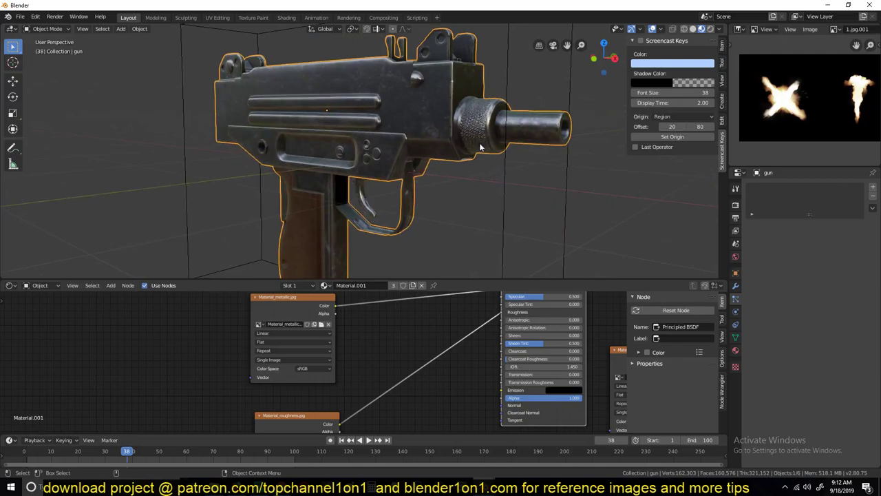
pyautogui.scroll(3, 480, 146)
pyautogui.scroll(-5, 508, 124)
pyautogui.moveTo(524, 99); pyautogui.dragTo(388, 159, button='middle')
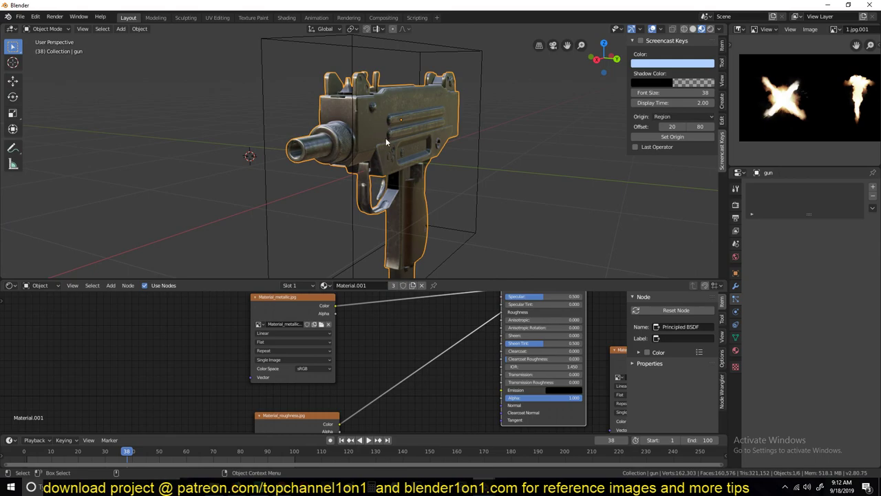
pyautogui.moveTo(386, 140); pyautogui.dragTo(480, 140, button='middle')
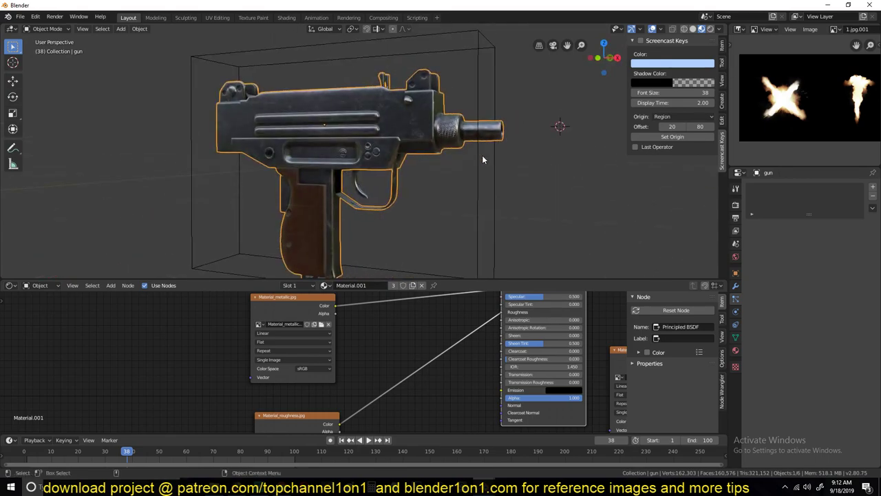
pyautogui.press('KP_1')
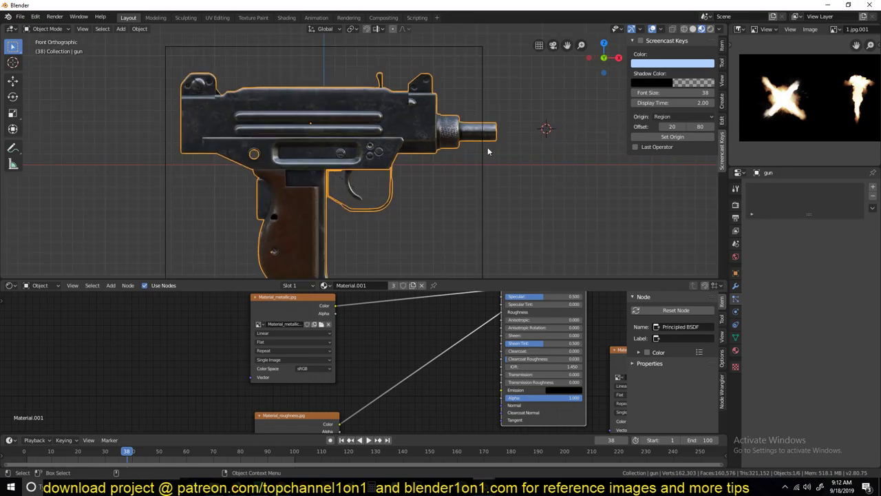
pyautogui.scroll(-3, 488, 147)
pyautogui.scroll(4, 502, 122)
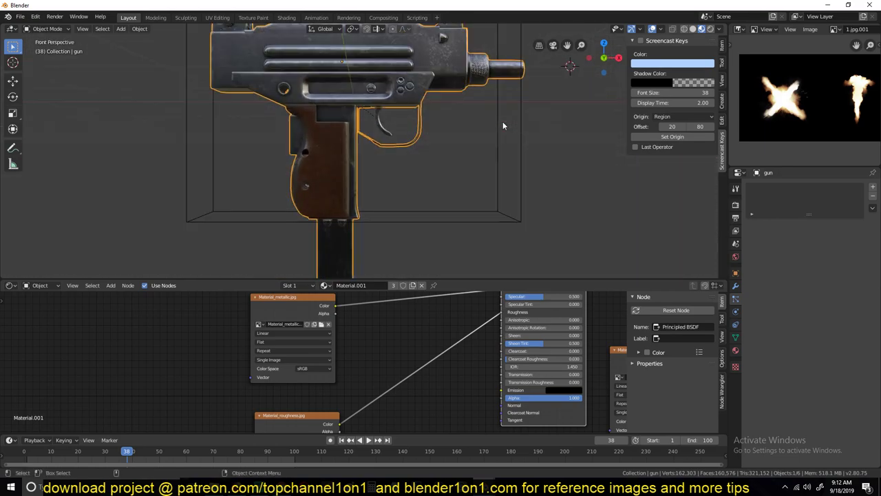
pyautogui.press('KP_5')
pyautogui.press('KP_5')
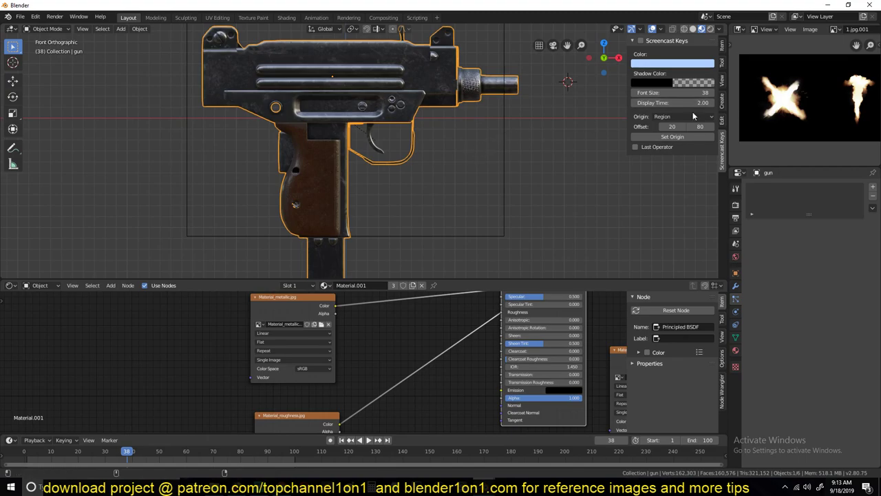
# Deselect the gun, hide the 3D viewport's sidebar and pan the image view to show both muzzle flash shapes
pyautogui.click(565, 132)
pyautogui.press('n')
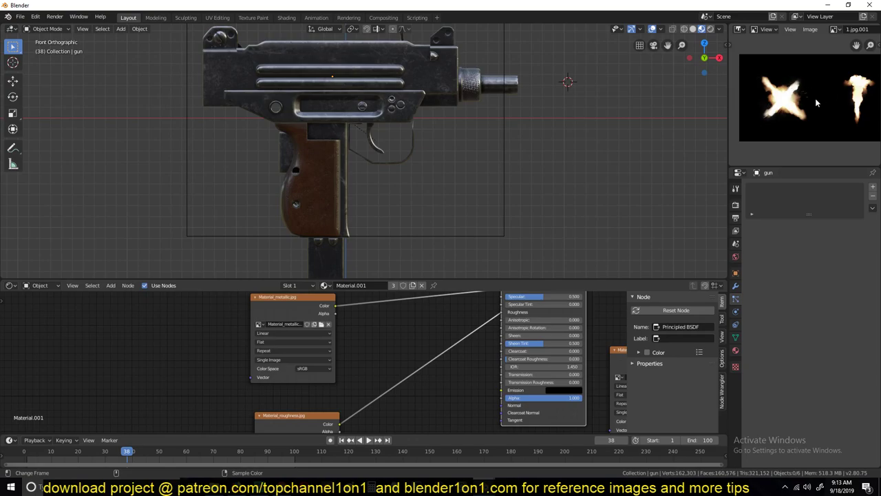
pyautogui.moveTo(796, 104); pyautogui.dragTo(782, 67, button='middle')
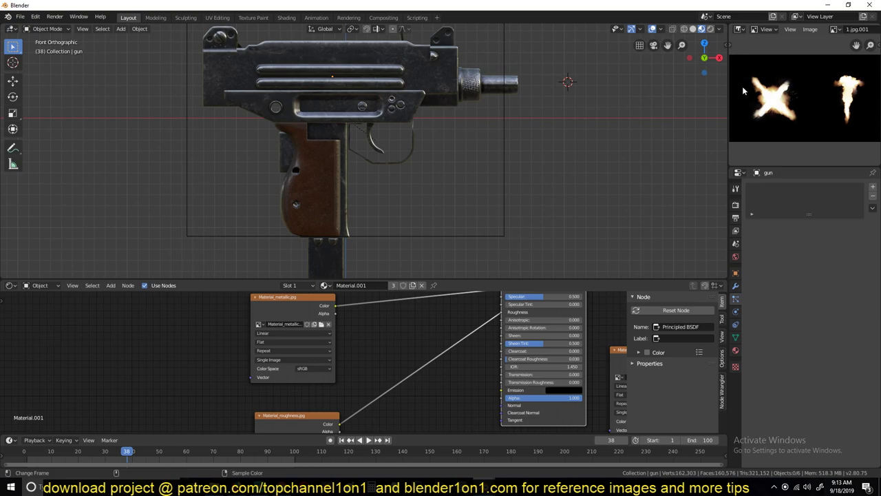
pyautogui.moveTo(605, 90); pyautogui.dragTo(344, 123, button='middle')
pyautogui.scroll(3, 532, 114)
pyautogui.scroll(-3, 344, 123)
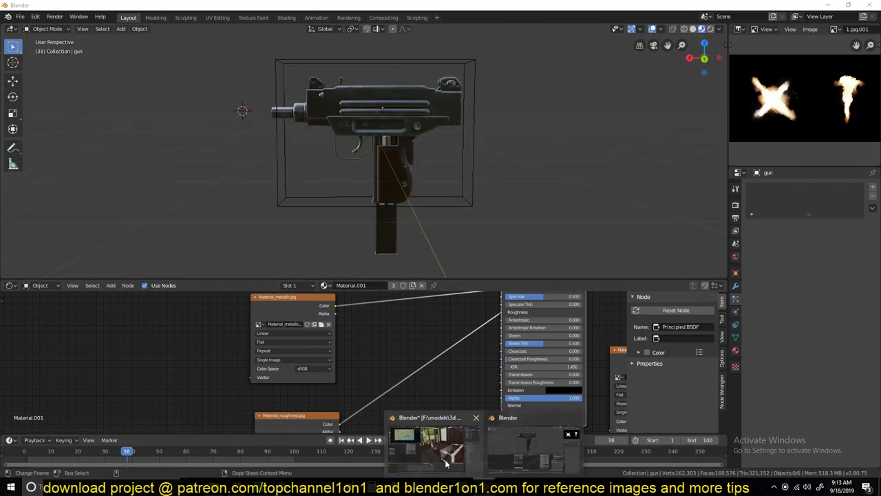
# Switch to the ninja shot window, return to frame 0 and scrub the timeline to examine the shooting sequence
pyautogui.click(447, 463)
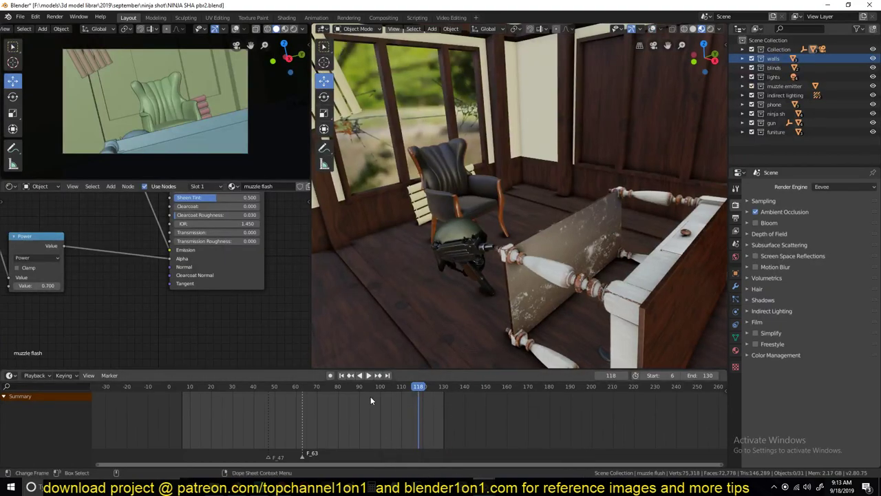
pyautogui.keyDown('shift'); pyautogui.moveTo(371, 408); pyautogui.dragTo(169, 397, button='right'); pyautogui.keyUp('shift')
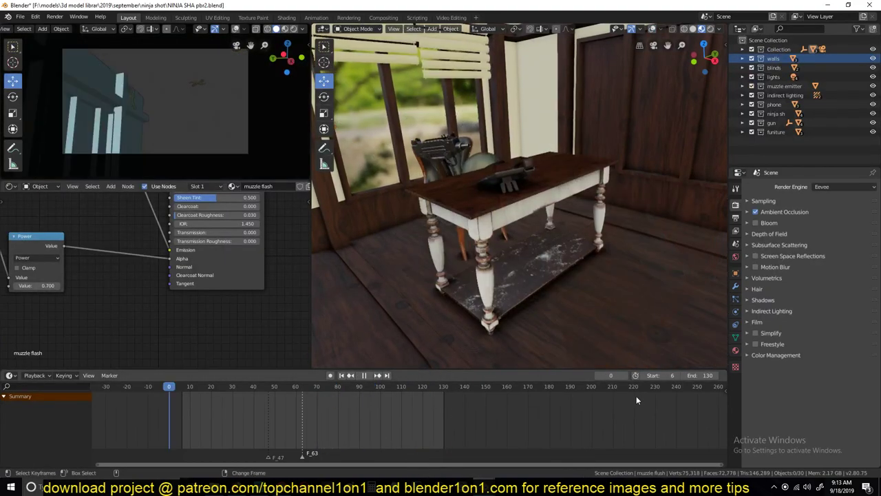
pyautogui.press('space')
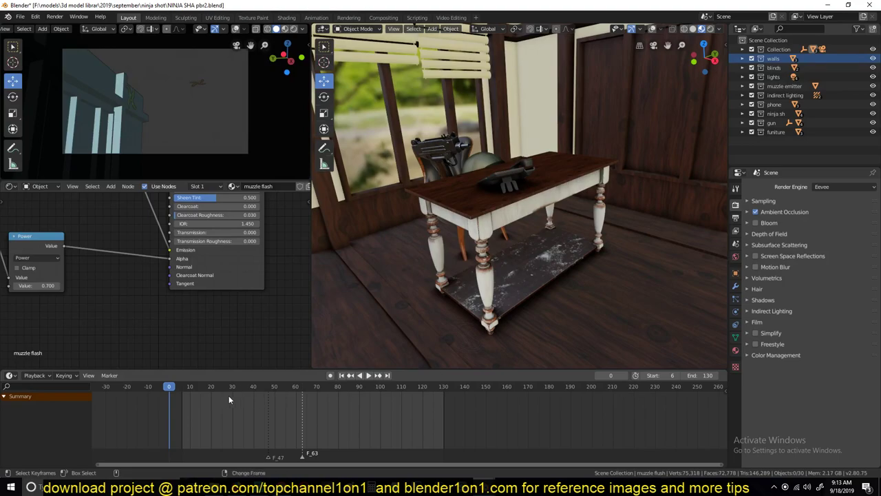
pyautogui.moveTo(230, 400); pyautogui.dragTo(269, 407)
pyautogui.moveTo(423, 176); pyautogui.dragTo(433, 268, button='middle')
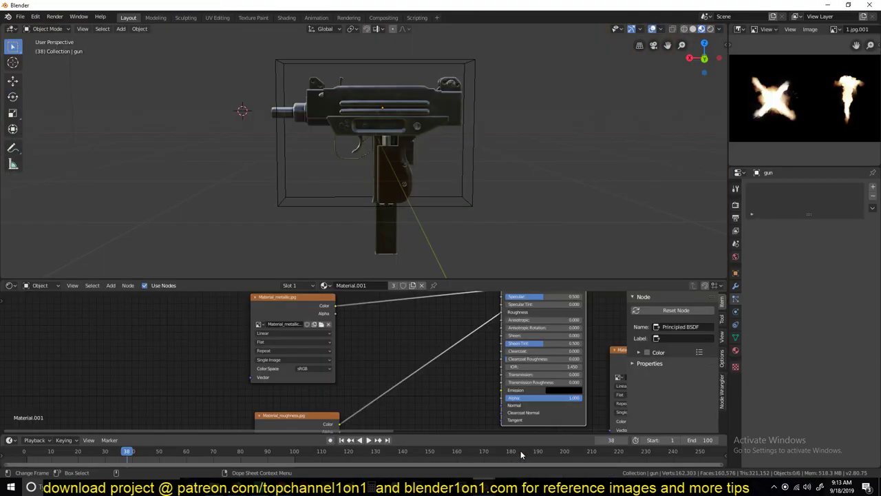
# In the gun file's window, add a mesh plane at the 3D cursor and scale it down to roughly muzzle size
pyautogui.moveTo(442, 142); pyautogui.dragTo(561, 141, button='middle')
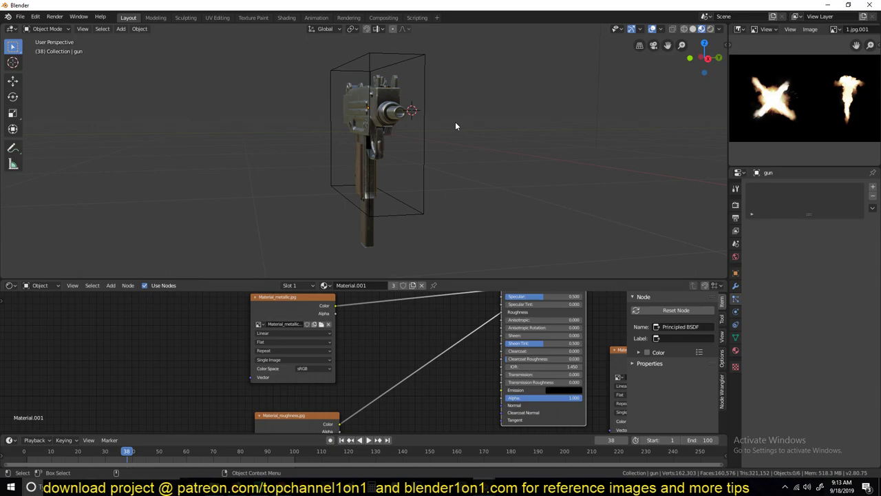
pyautogui.press('KP_1')
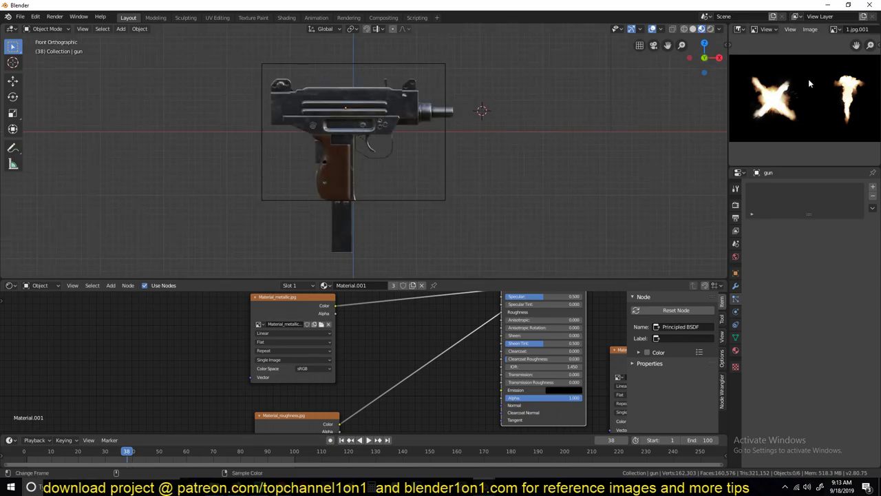
pyautogui.hotkey('shift', 'a')
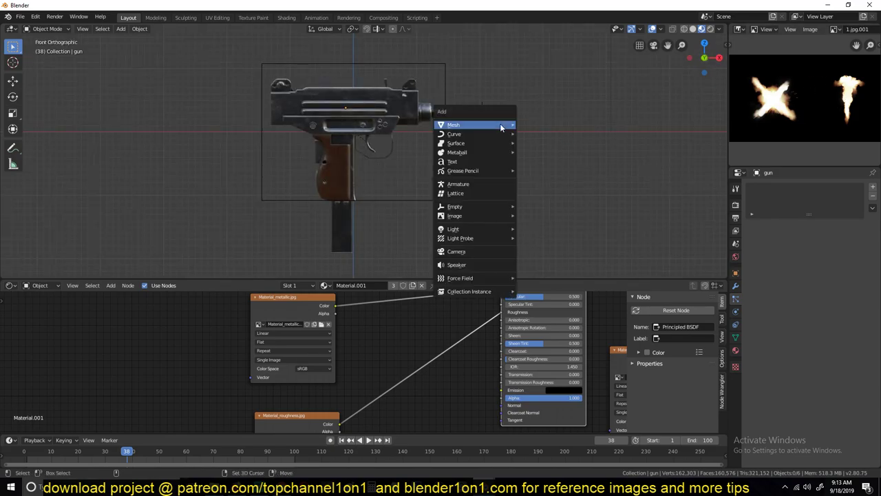
pyautogui.moveTo(500, 124)
pyautogui.click(538, 125)
pyautogui.press('s')
pyautogui.click(503, 122)
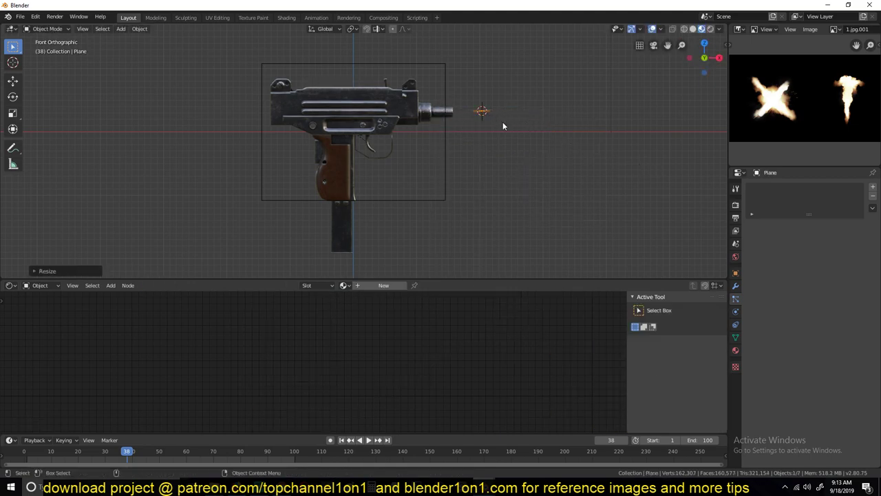
# Rotate the plane 90 degrees in front view and move it to the tip of the gun's barrel
pyautogui.write('r90')
pyautogui.press('Return')
pyautogui.press('g')
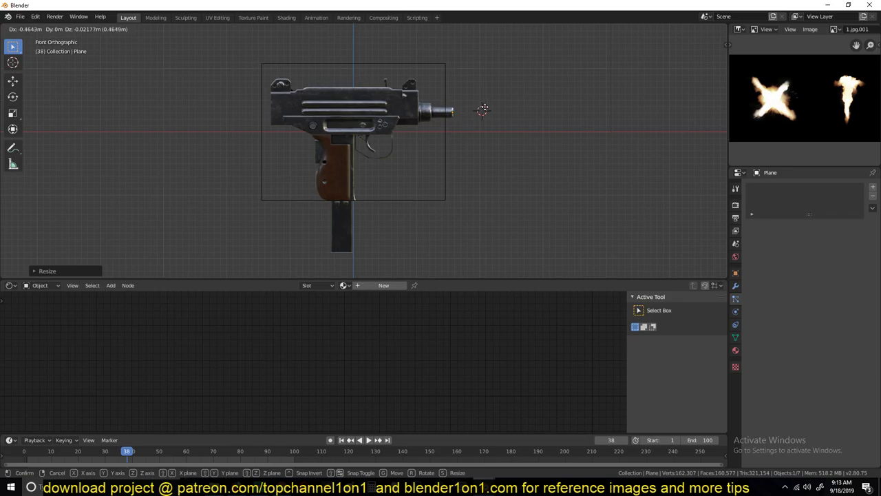
pyautogui.click(481, 110)
# Center the plane in the barrel opening from the right view and scale it down to fit inside the bore
pyautogui.press('KP_Decimal')
pyautogui.press('KP_3')
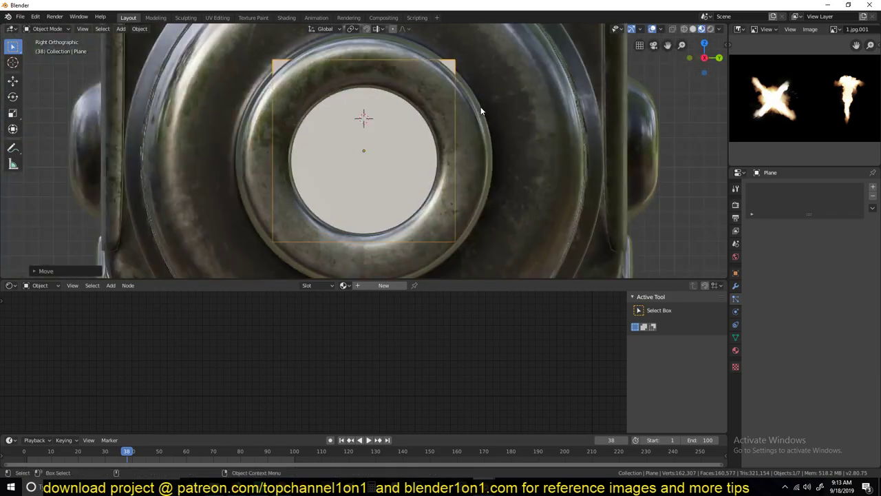
pyautogui.scroll(-5, 481, 110)
pyautogui.press('s')
pyautogui.click(471, 122)
pyautogui.press('g')
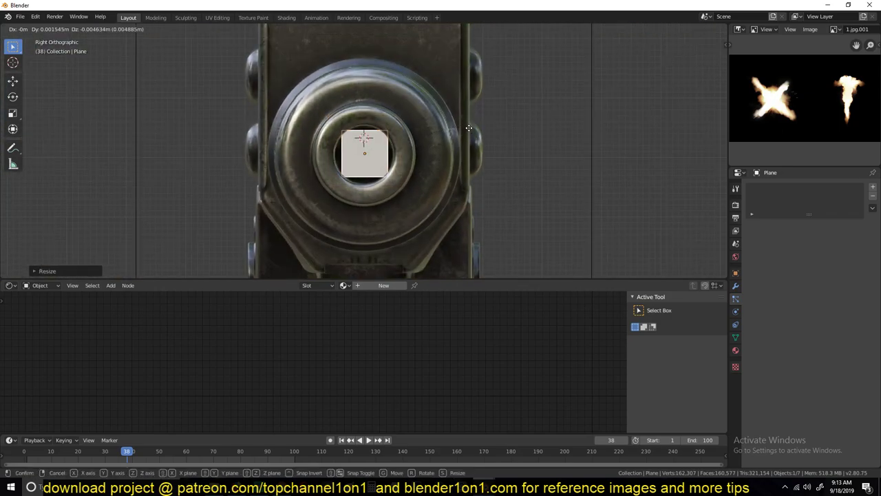
pyautogui.click(472, 129)
pyautogui.press('s')
pyautogui.click(456, 132)
# Parent the plane to the gun using Object (Keep Transform)
pyautogui.moveTo(478, 135); pyautogui.dragTo(409, 153, button='middle')
pyautogui.click(409, 151)
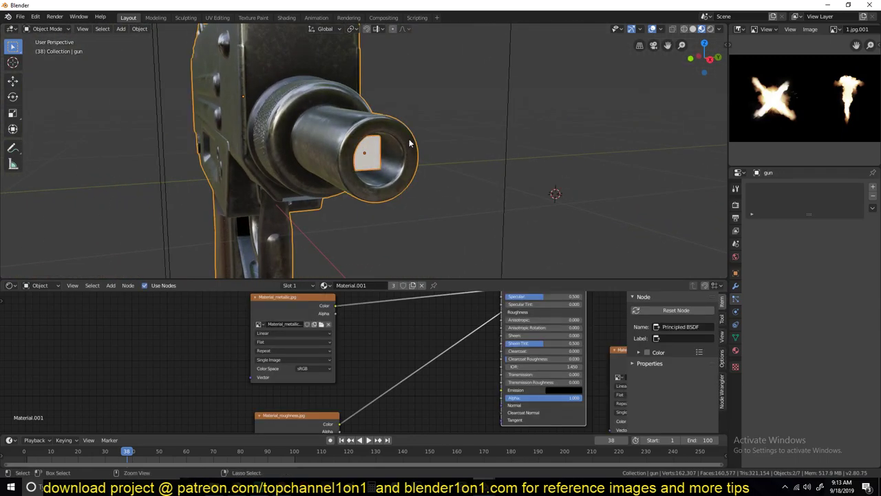
pyautogui.hotkey('ctrl', 'p')
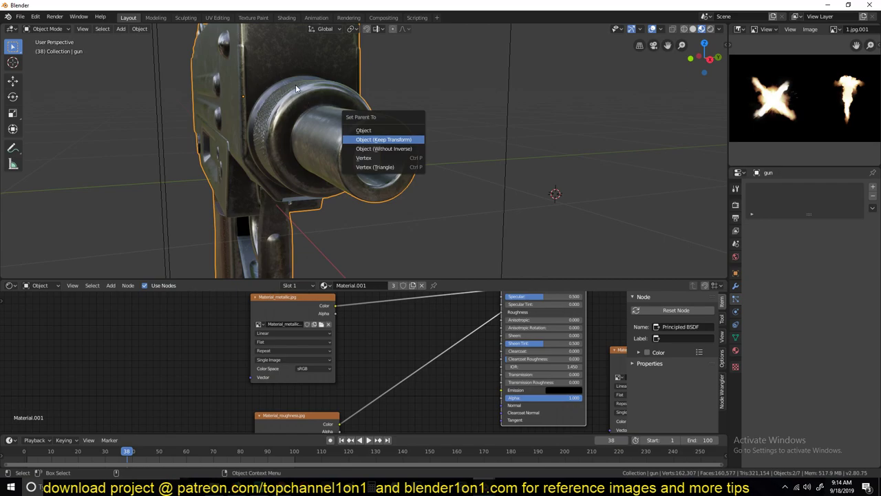
pyautogui.press('Return')
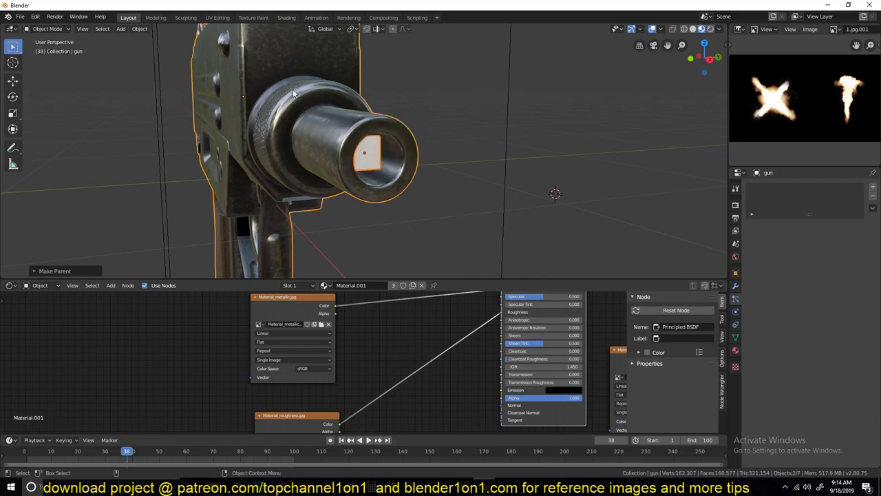
# Try rotating the gun freely to check that the parented plane follows it
pyautogui.moveTo(293, 89); pyautogui.dragTo(340, 131, button='middle')
pyautogui.press('r')
pyautogui.press('r')
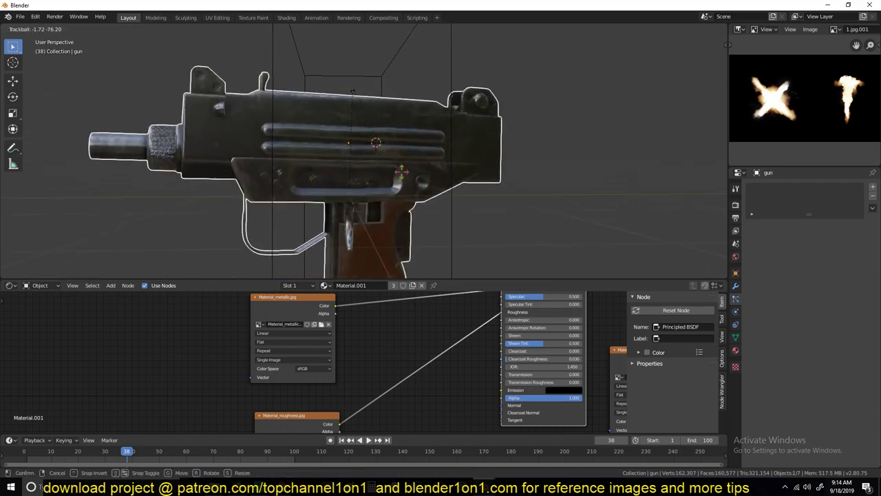
pyautogui.click(431, 177)
pyautogui.moveTo(430, 177); pyautogui.dragTo(431, 189, button='middle')
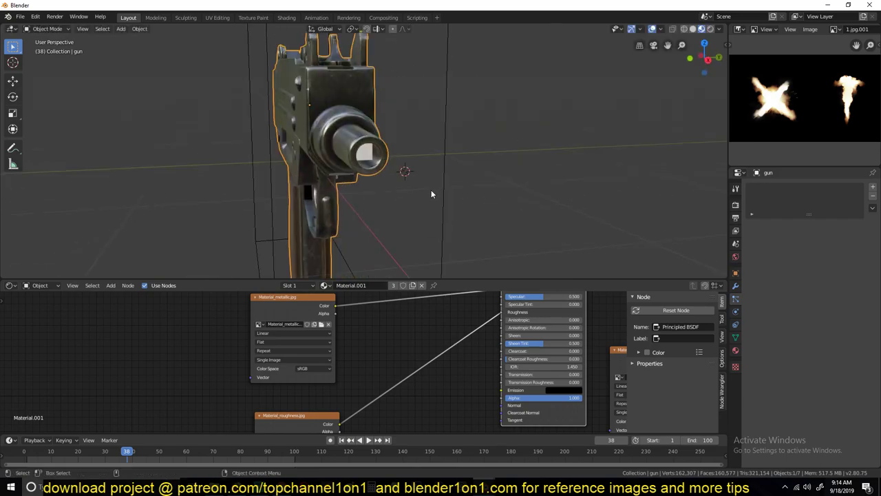
# Add an emitter particle system to the plane inside the barrel and play the animation to preview the emission
pyautogui.click(363, 151)
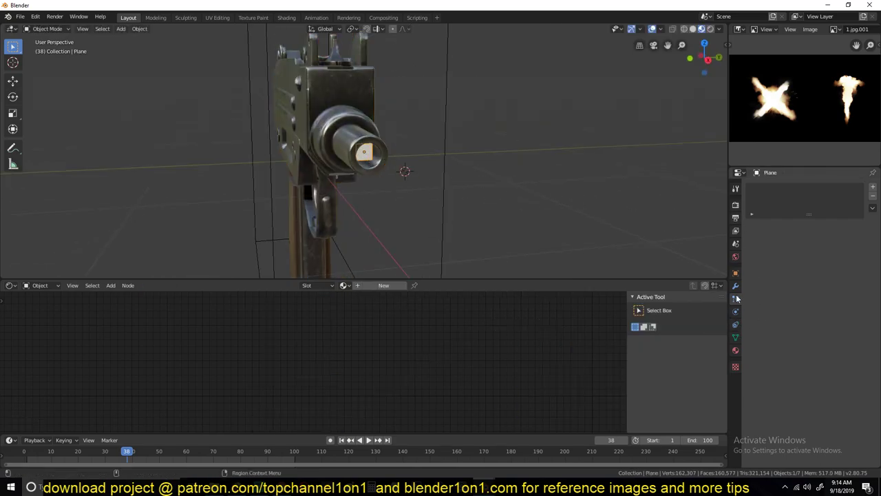
pyautogui.click(872, 187)
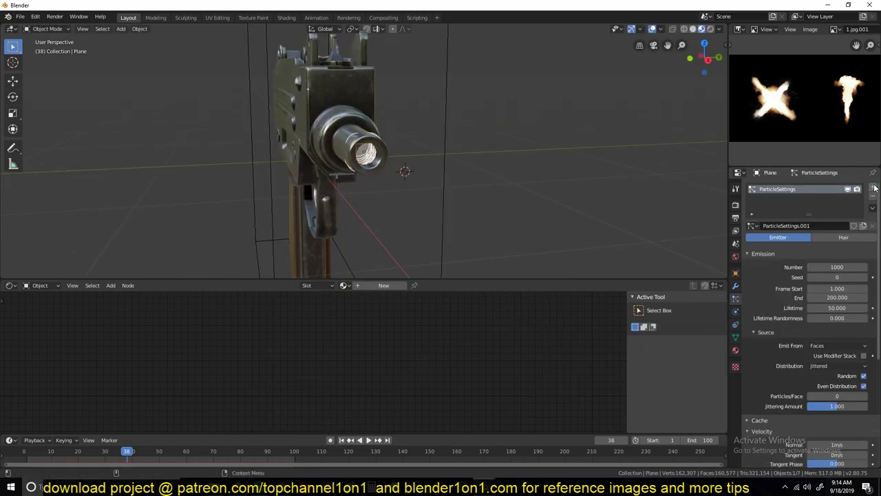
pyautogui.moveTo(385, 194); pyautogui.dragTo(465, 192, button='middle')
pyautogui.press('space')
pyautogui.moveTo(401, 204); pyautogui.dragTo(470, 135, button='middle')
# Set the particle system's Normal velocity to 10 m/s
pyautogui.scroll(-4, 817, 308)
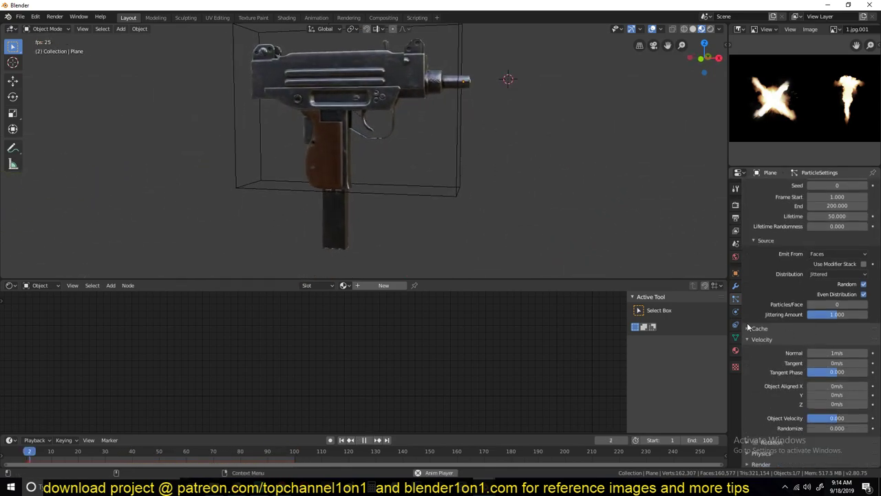
pyautogui.click(848, 353)
pyautogui.write('10')
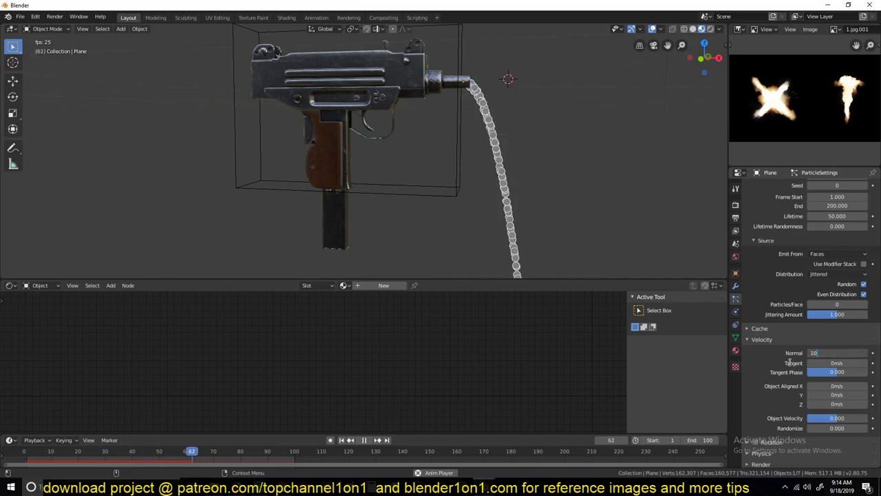
pyautogui.press('Return')
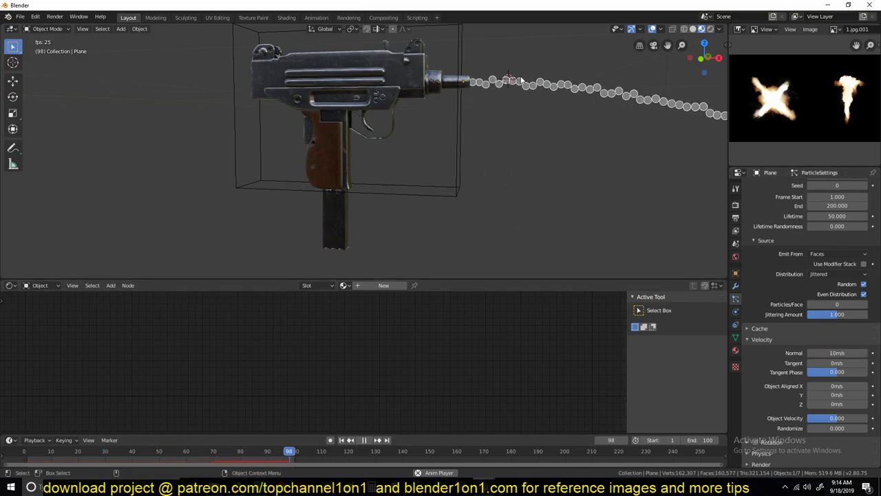
# Set the emitter's particle Number to 50
pyautogui.scroll(5, 788, 254)
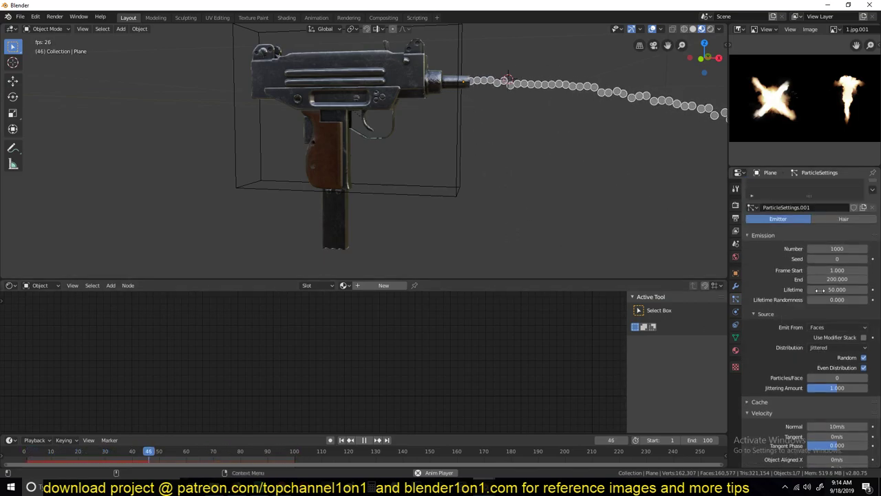
pyautogui.moveTo(532, 145); pyautogui.dragTo(509, 117, button='middle')
pyautogui.scroll(-3, 510, 122)
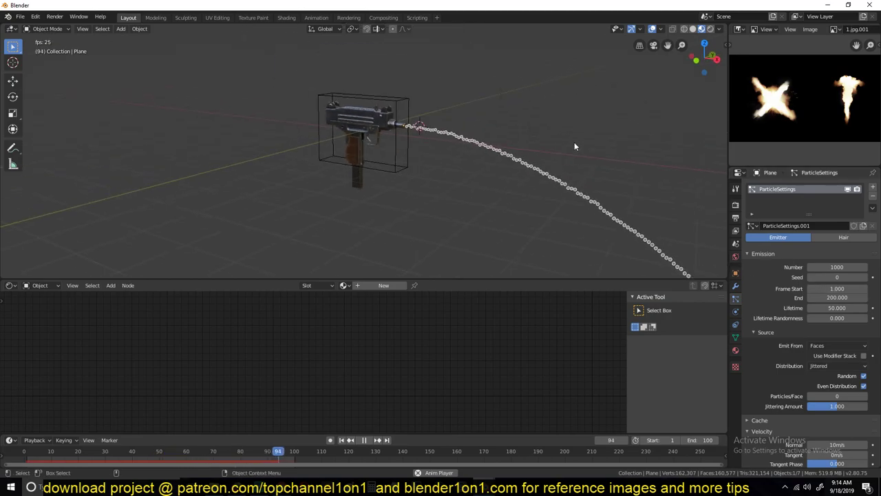
pyautogui.moveTo(575, 144); pyautogui.dragTo(356, 138, button='middle')
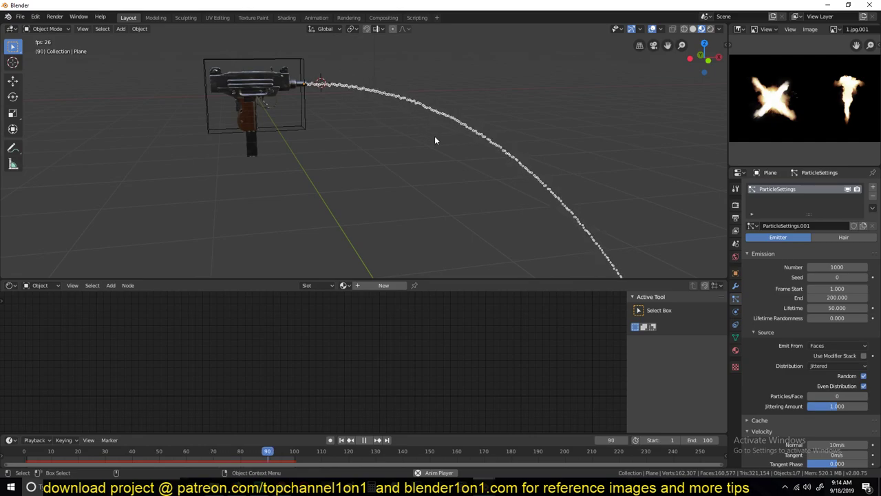
pyautogui.doubleClick(837, 266)
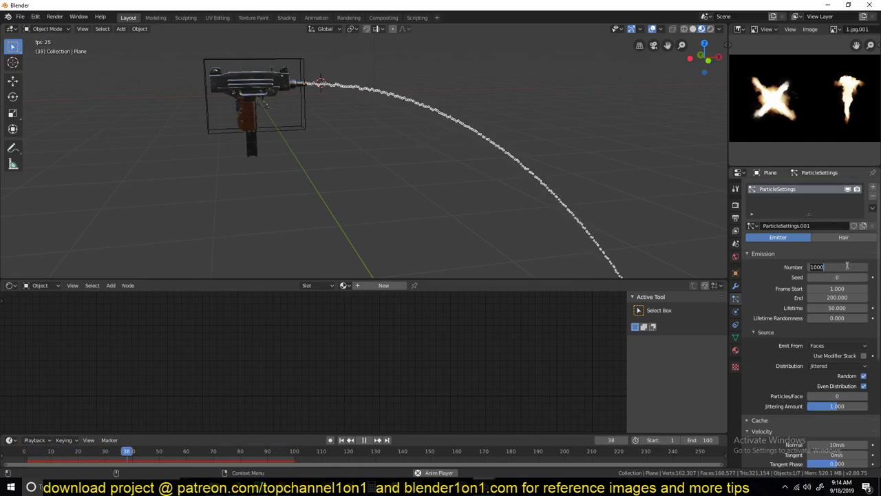
pyautogui.write('50')
pyautogui.press('Return')
pyautogui.moveTo(316, 102); pyautogui.dragTo(336, 128, button='middle')
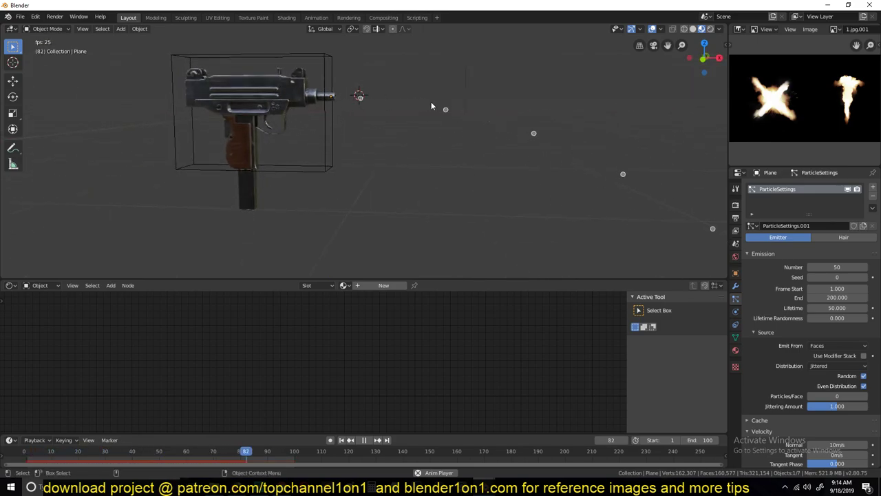
# Set the particle Lifetime to 1 frame
pyautogui.scroll(-2, 767, 356)
pyautogui.scroll(-3, 774, 371)
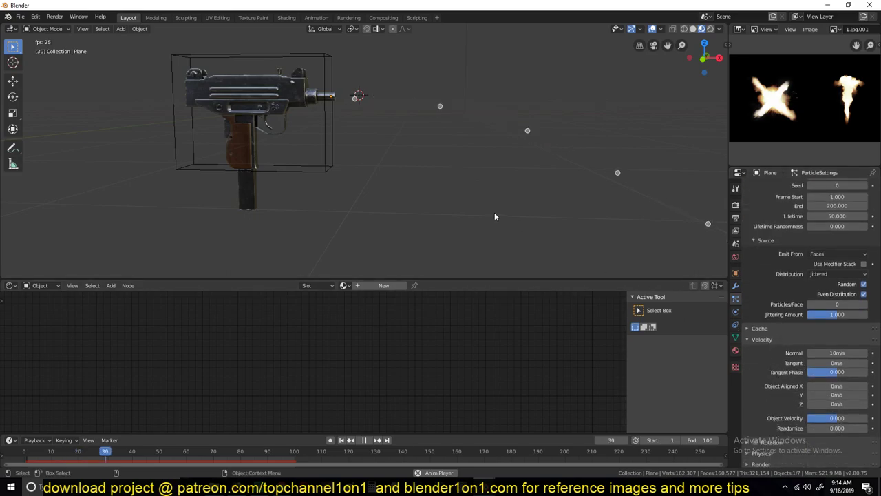
pyautogui.scroll(-4, 773, 440)
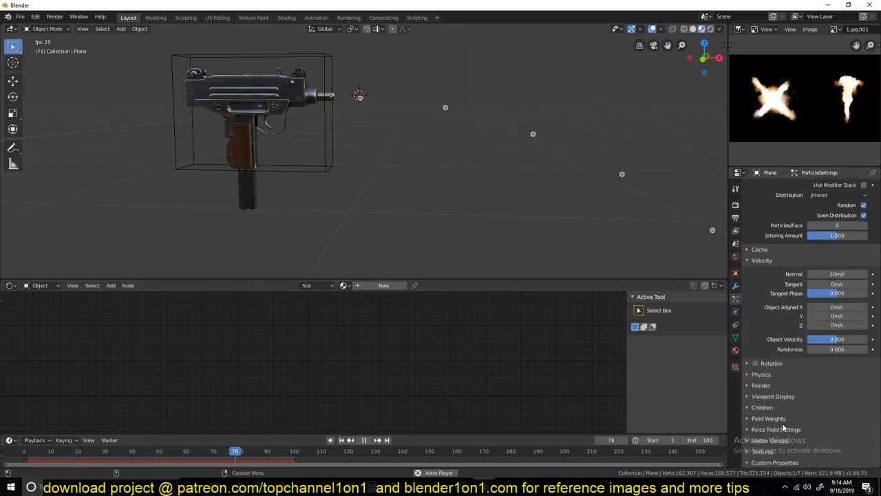
pyautogui.scroll(4, 441, 186)
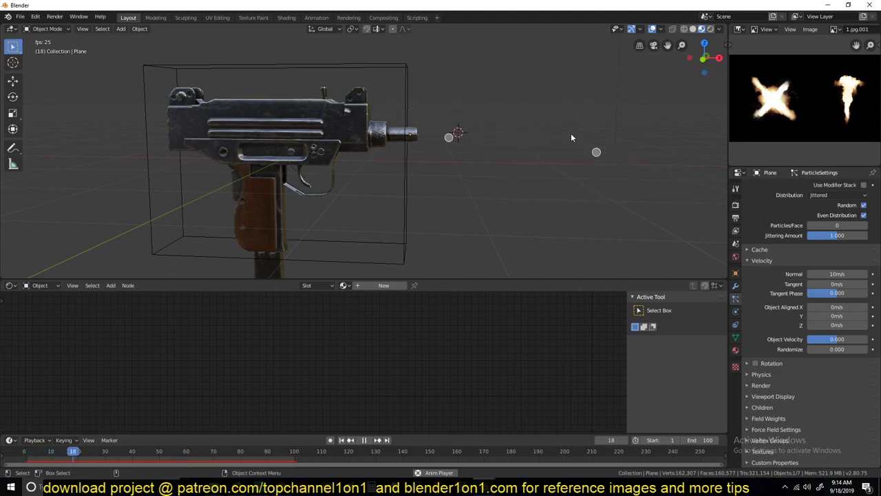
pyautogui.scroll(6, 795, 251)
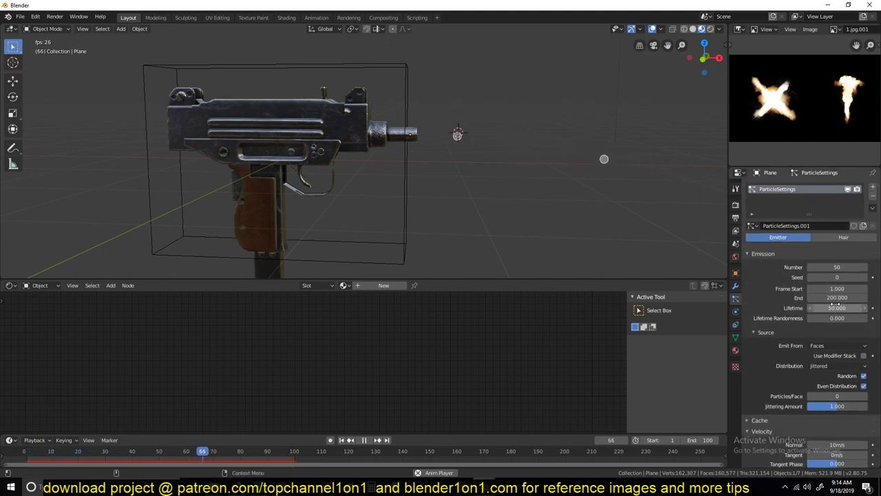
pyautogui.click(838, 308)
pyautogui.write('1')
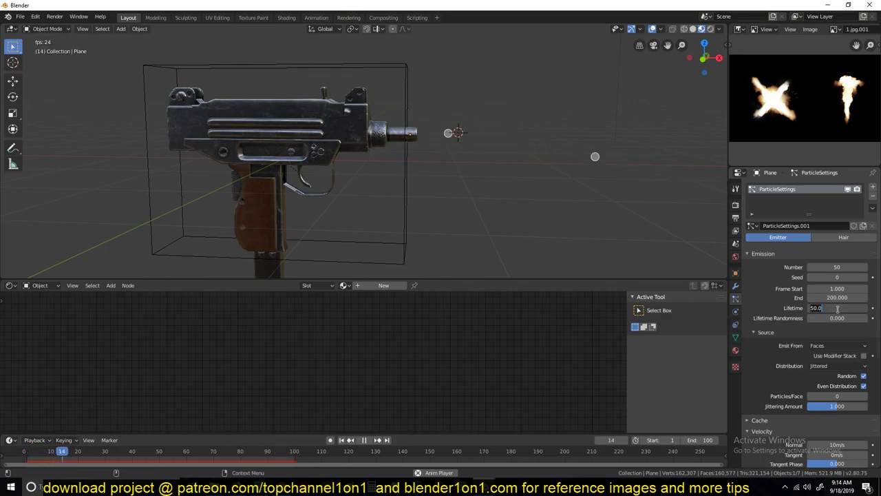
pyautogui.press('Return')
pyautogui.scroll(3, 481, 178)
pyautogui.scroll(-2, 481, 179)
pyautogui.moveTo(481, 178); pyautogui.dragTo(452, 186, button='middle')
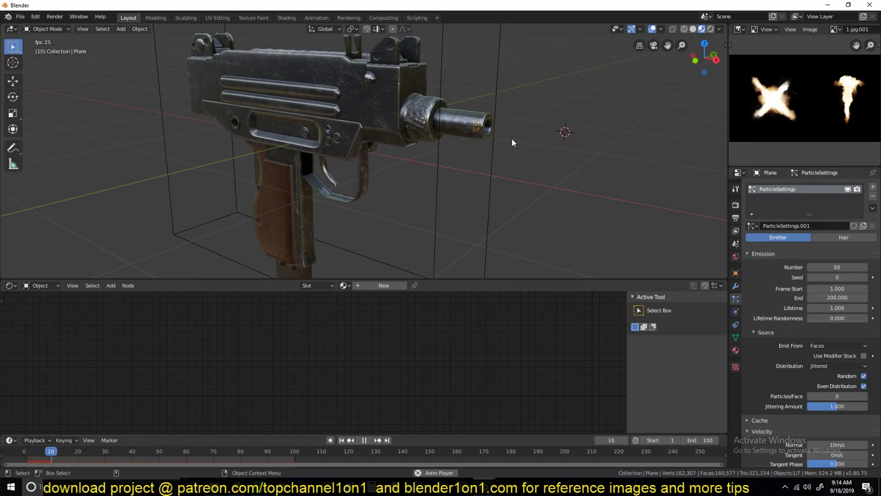
# Raise the particle Lifetime to 1.1 and set Lifetime Randomness to about 0.231
pyautogui.moveTo(485, 125); pyautogui.dragTo(496, 122, button='middle')
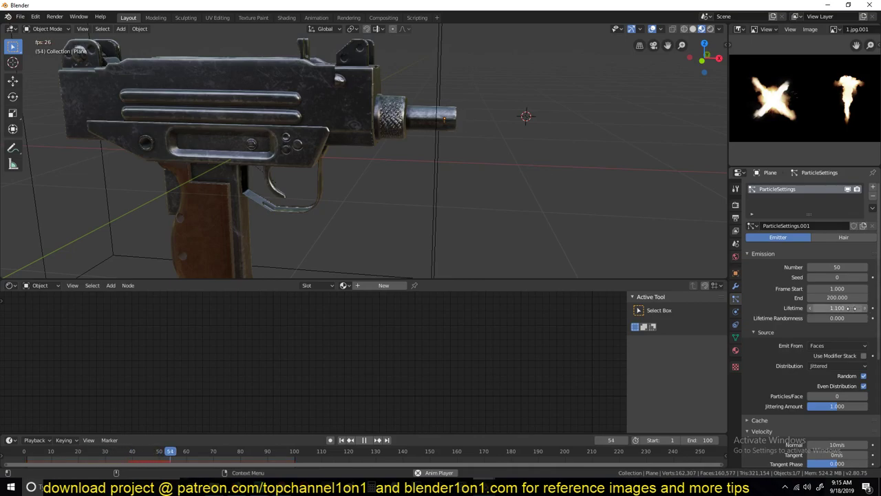
pyautogui.moveTo(844, 308); pyautogui.dragTo(813, 318)
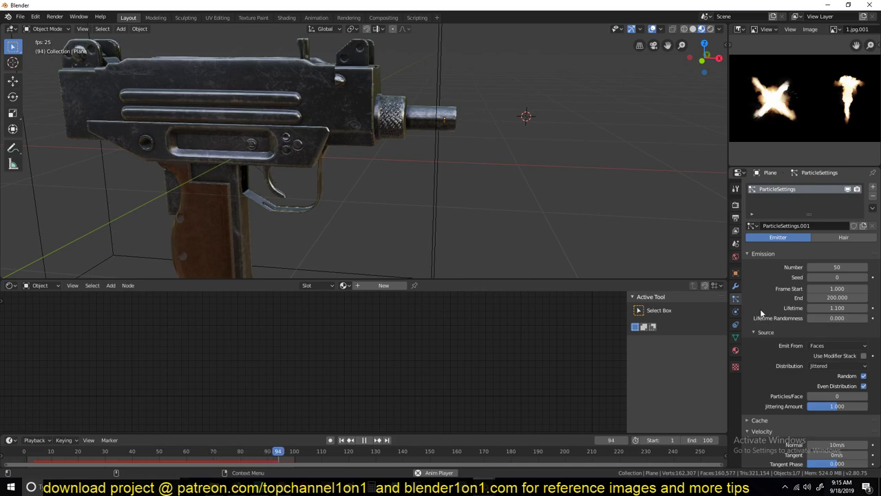
pyautogui.moveTo(833, 319); pyautogui.dragTo(846, 319)
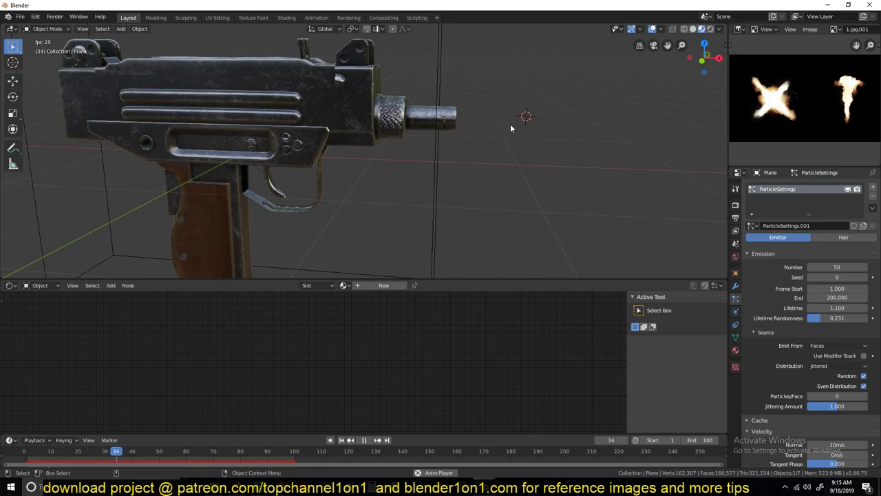
pyautogui.moveTo(511, 126); pyautogui.dragTo(476, 121, button='middle')
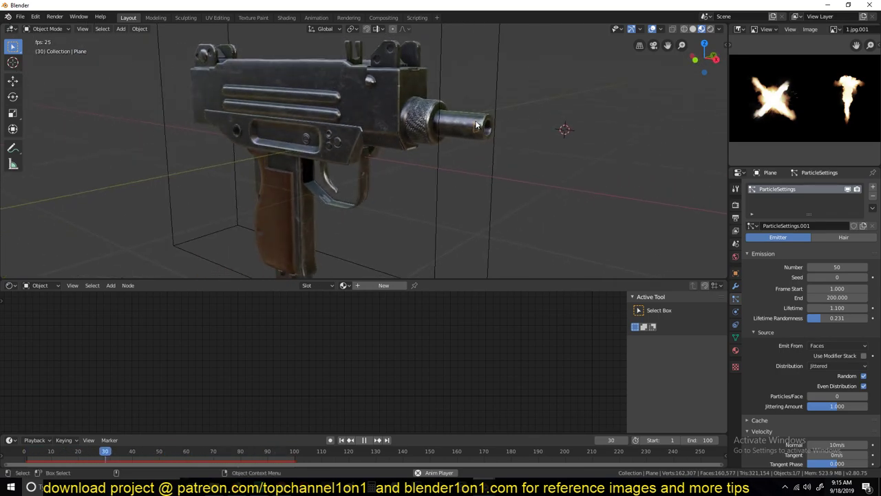
pyautogui.moveTo(476, 121); pyautogui.dragTo(532, 132, button='middle')
pyautogui.scroll(-2, 530, 137)
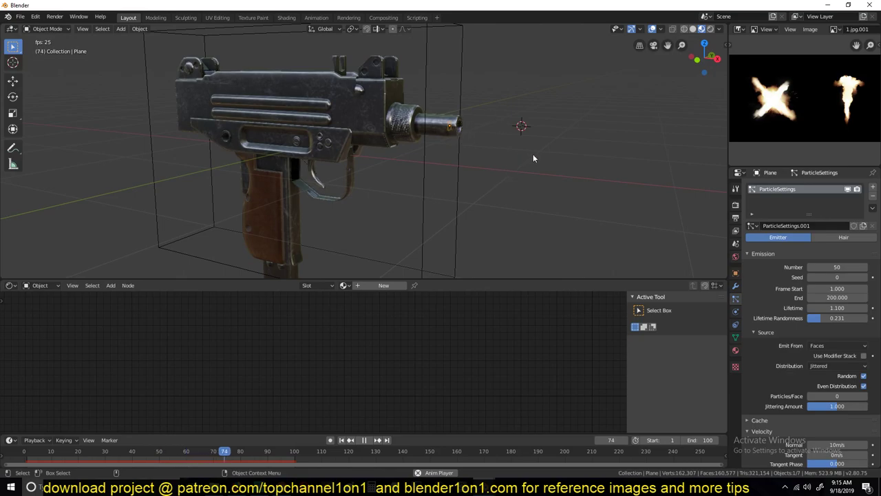
pyautogui.scroll(-1, 534, 155)
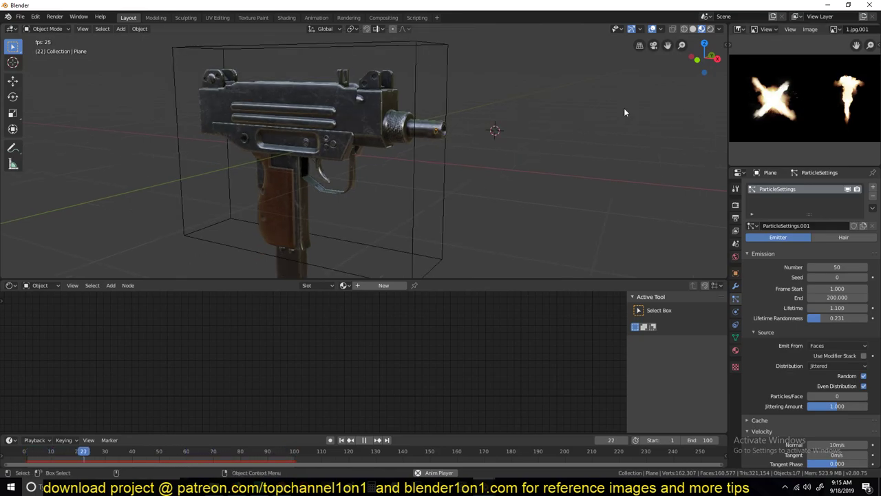
# Add a new plane at the 3D cursor while working in front view
pyautogui.press('KP_1')
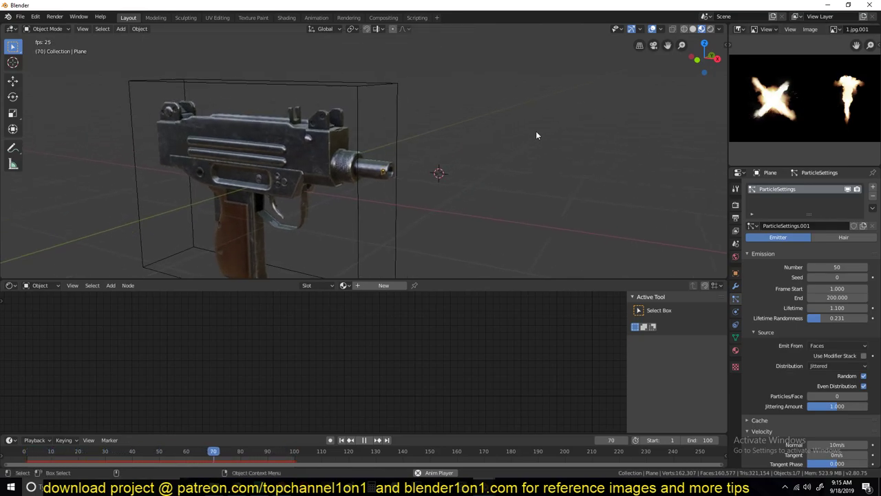
pyautogui.hotkey('shift', 'a')
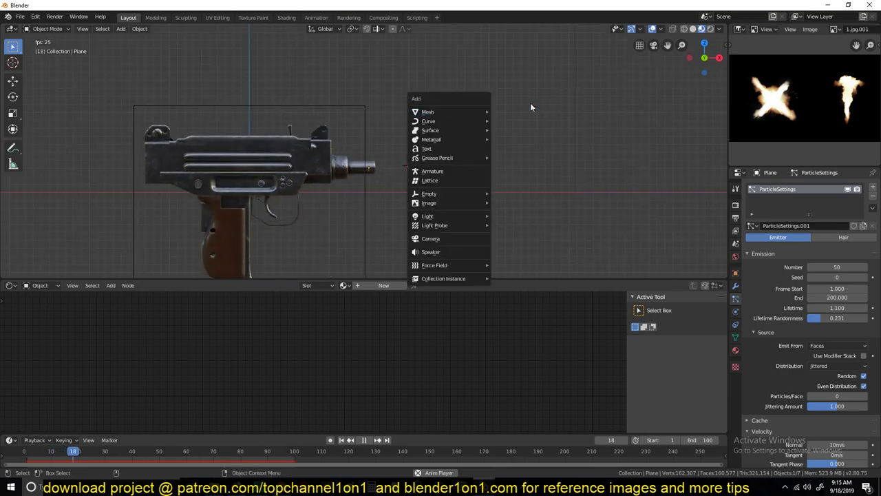
pyautogui.moveTo(482, 112)
pyautogui.click(513, 112)
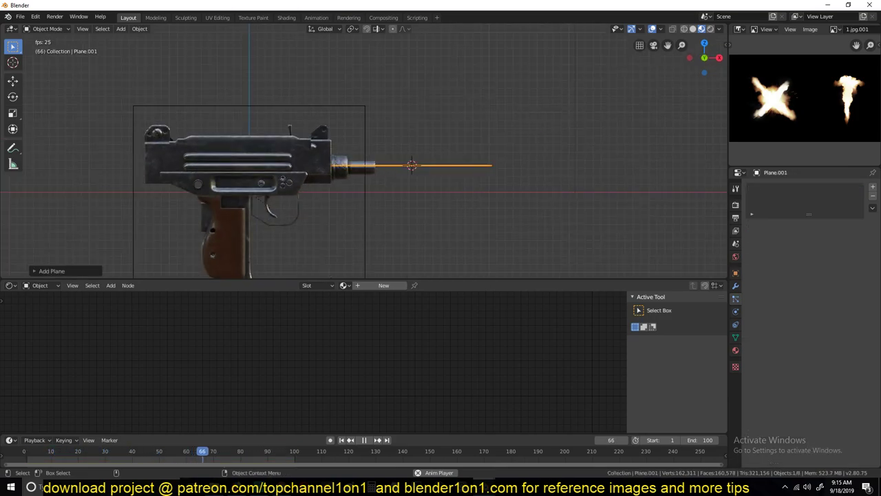
pyautogui.write('rx90')
pyautogui.press('BackSpace')
pyautogui.press('Escape')
# Rotate the new plane 90° about the X axis so it stands upright facing the front view
pyautogui.write('r')
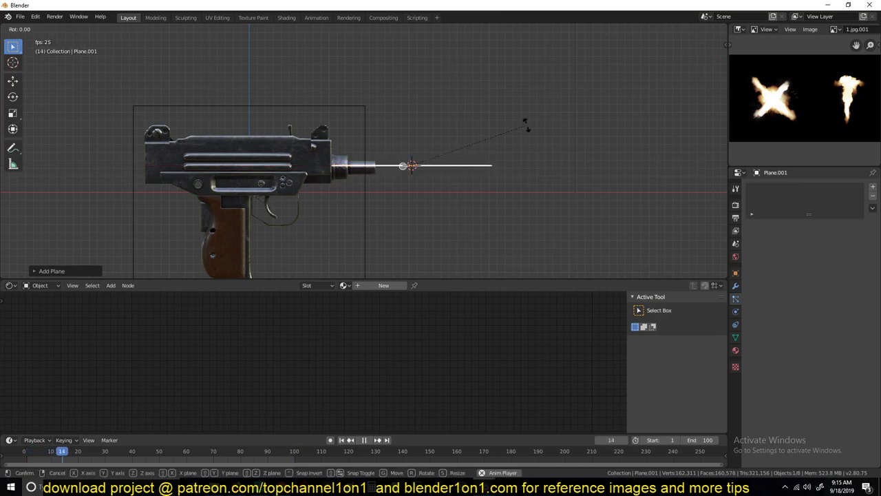
pyautogui.write('90')
pyautogui.press('Return')
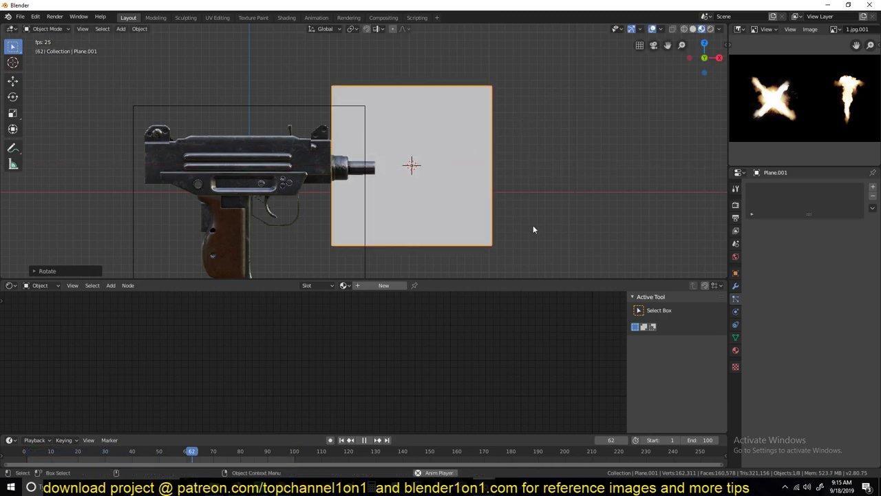
# Squash the plane along Z into a wide rectangle and move it just in front of the gun's muzzle
pyautogui.press('s')
pyautogui.press('z')
pyautogui.click(444, 222)
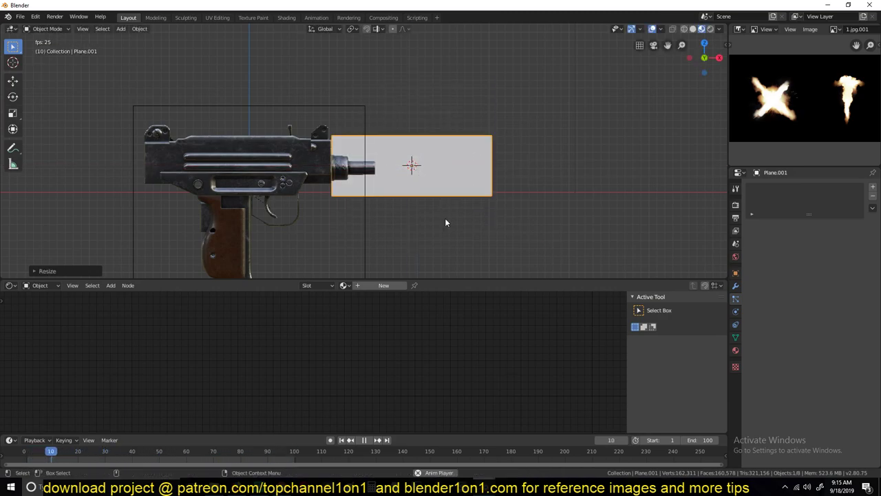
pyautogui.press('g')
pyautogui.click(500, 220)
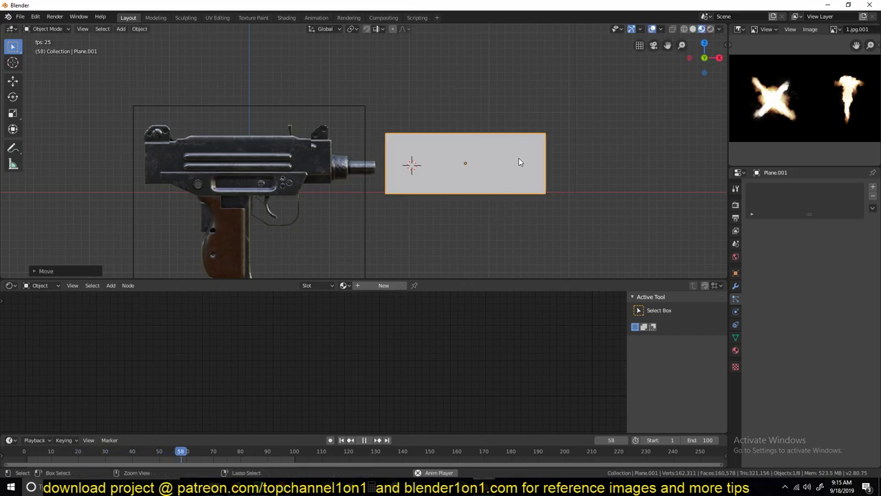
# Apply the rectangular plane's rotation and scale
pyautogui.hotkey('ctrl', 'a')
pyautogui.click(519, 175)
pyautogui.hotkey('ctrl', 'a')
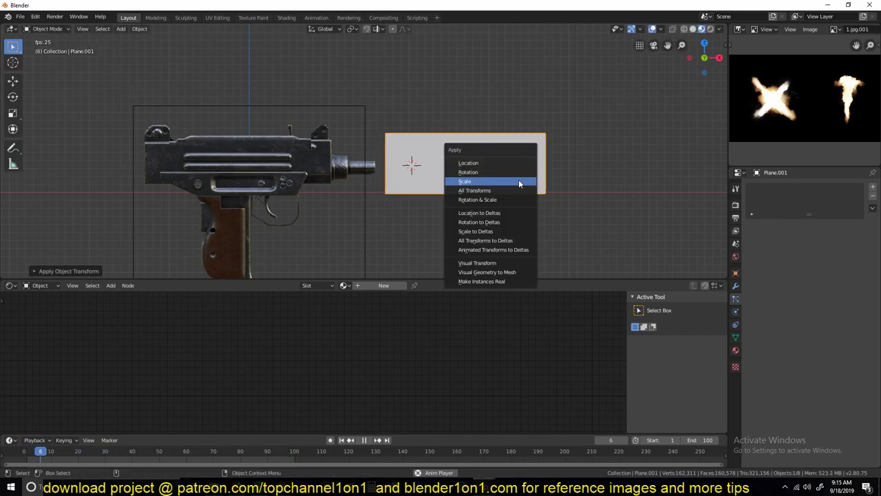
pyautogui.click(519, 179)
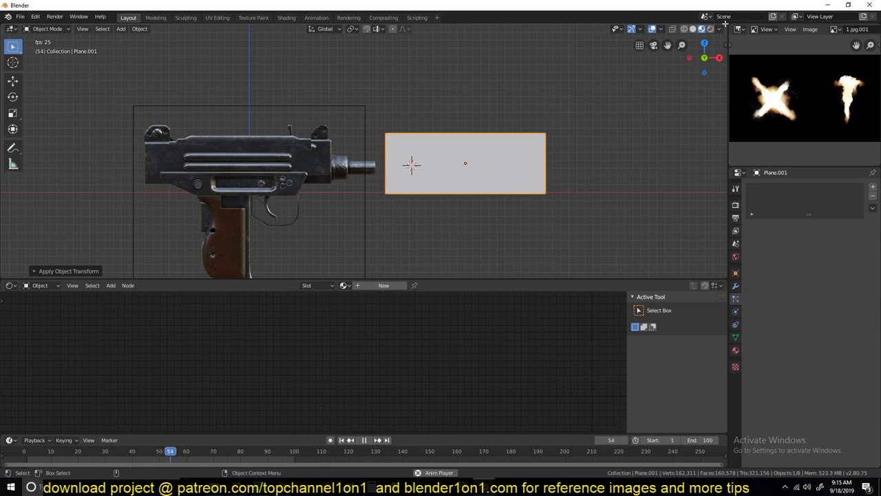
# Split the 3D viewport vertically and turn the new area into a UV Editor
pyautogui.moveTo(456, 55); pyautogui.dragTo(282, 55)
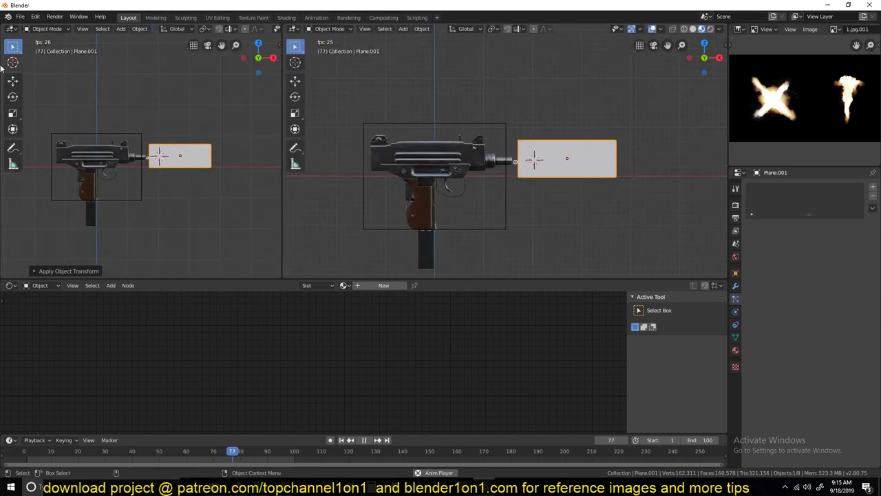
pyautogui.click(11, 29)
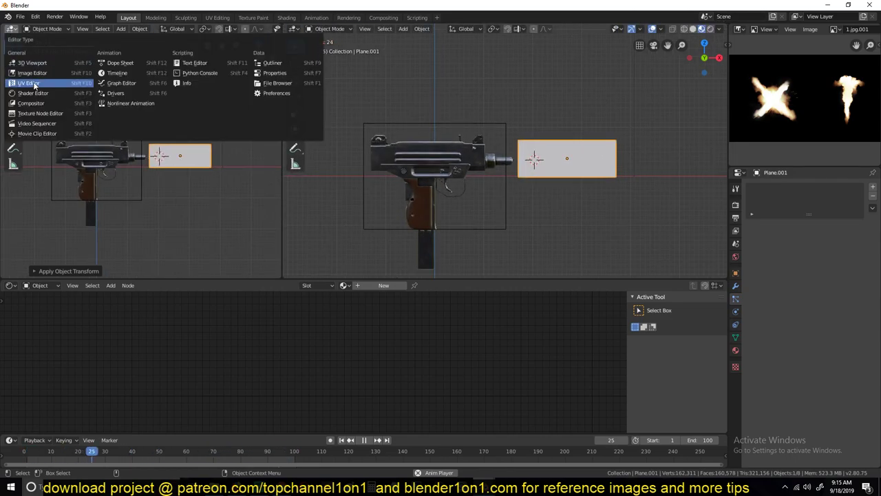
pyautogui.click(34, 84)
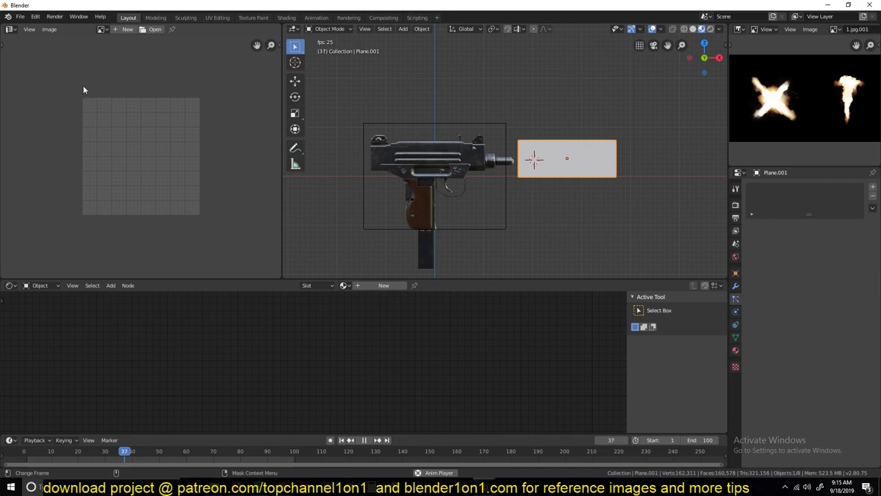
# Unwrap the rectangular plane's face in Edit Mode, then return to Object Mode
pyautogui.press('Tab')
pyautogui.rightClick(568, 152)
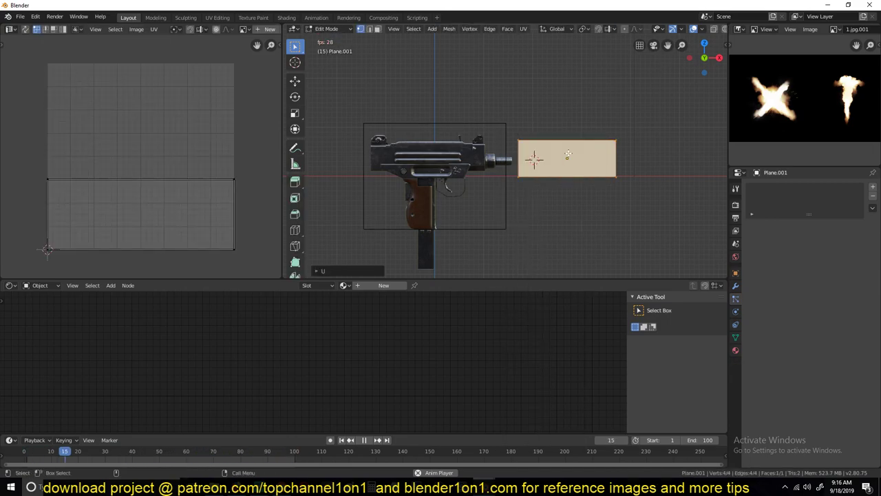
pyautogui.press('Tab')
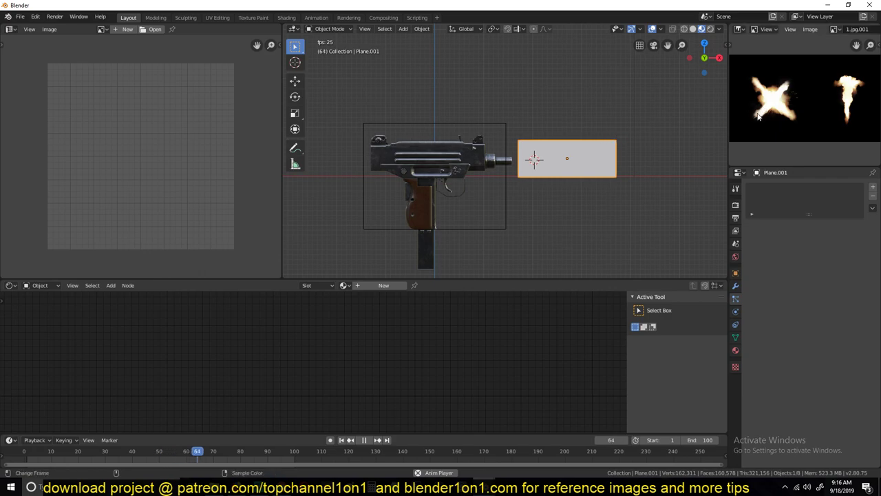
# Examine the plane's alignment with the gun barrel in Edit Mode from the front, side and top views
pyautogui.moveTo(662, 162); pyautogui.dragTo(573, 190, button='middle')
pyautogui.press('Tab')
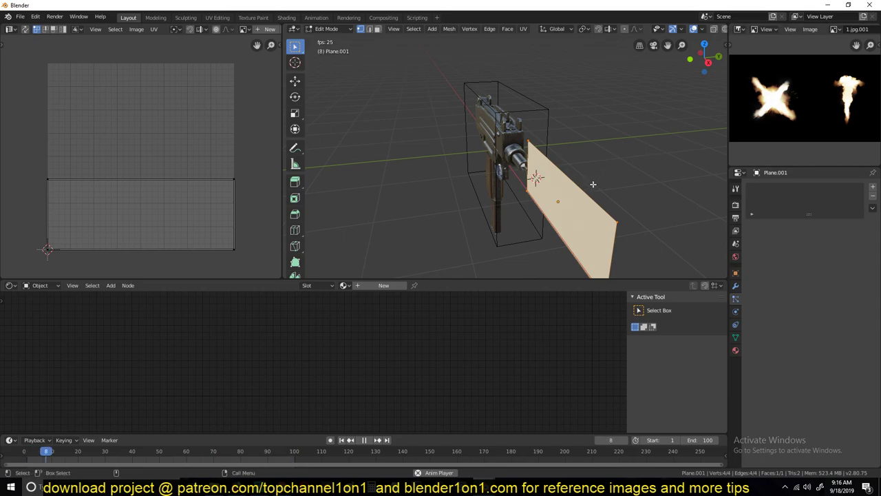
pyautogui.moveTo(592, 183); pyautogui.dragTo(547, 68, button='middle')
pyautogui.press('KP_1')
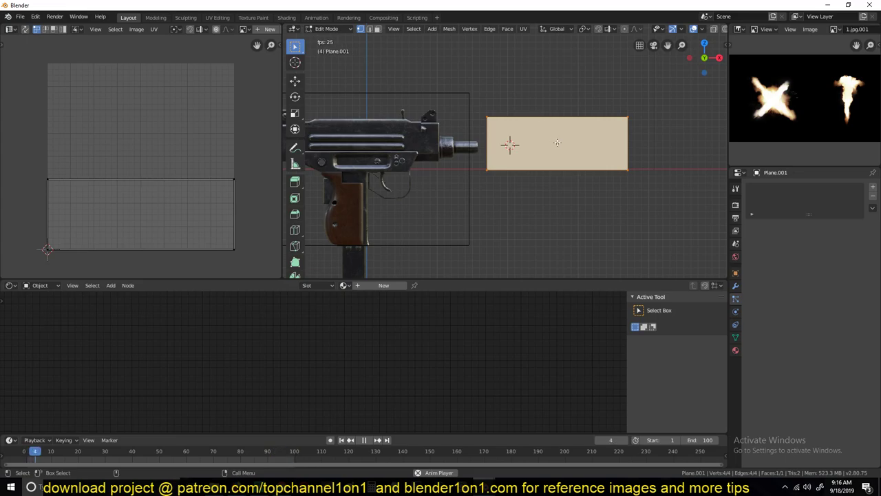
pyautogui.press('KP_3')
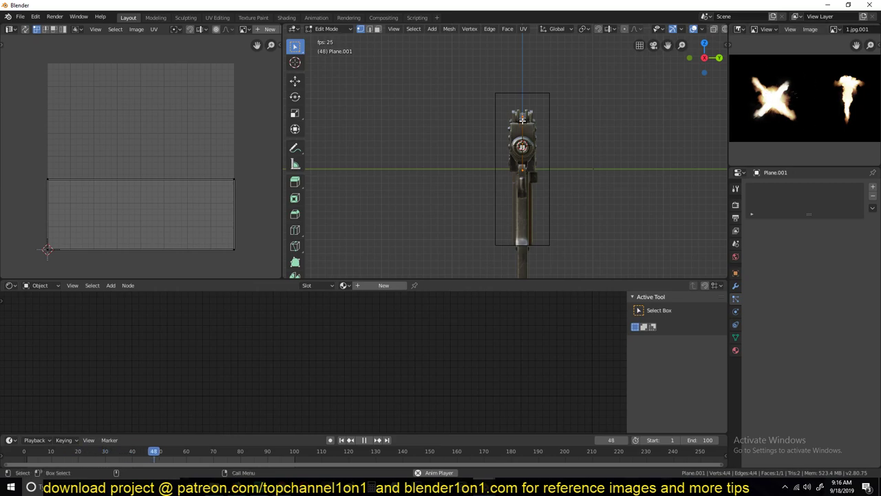
pyautogui.press('KP_7')
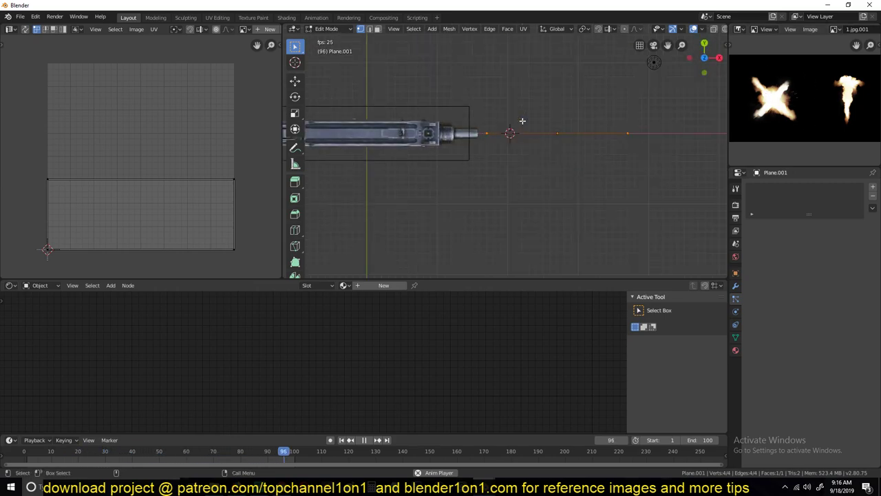
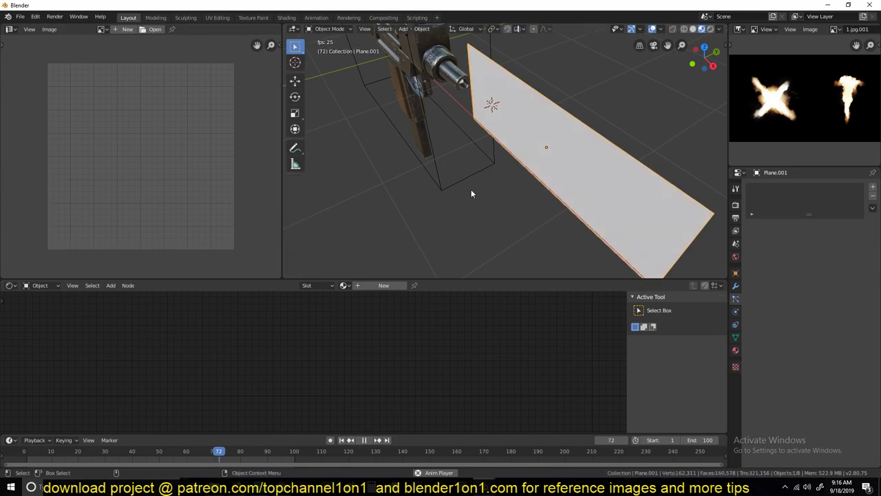
# Stop the animation playback, create a new material for the rectangular plane and arrange its shader nodes
pyautogui.click(380, 285)
pyautogui.press('space')
pyautogui.scroll(-1, 418, 340)
pyautogui.moveTo(435, 334); pyautogui.dragTo(361, 350, button='middle')
pyautogui.moveTo(528, 315); pyautogui.dragTo(419, 308)
pyautogui.click(541, 365)
pyautogui.moveTo(416, 363); pyautogui.dragTo(447, 362, button='middle')
pyautogui.moveTo(548, 306); pyautogui.dragTo(581, 302)
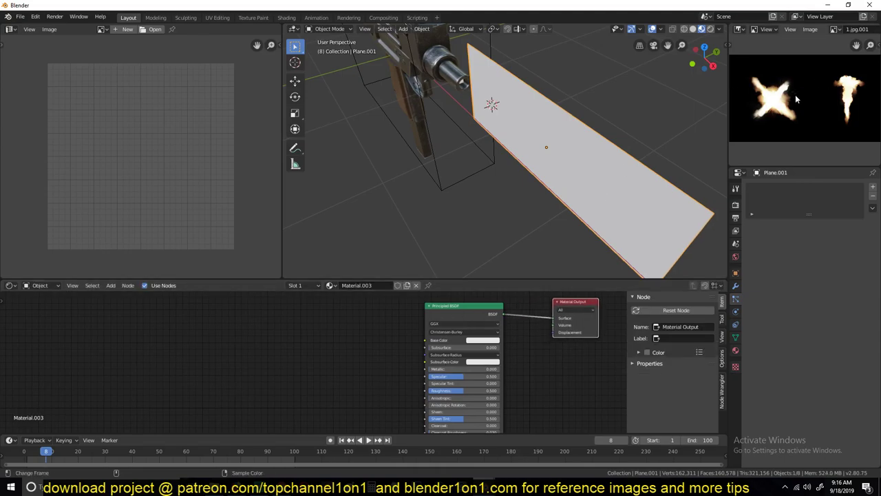
pyautogui.scroll(-1, 811, 99)
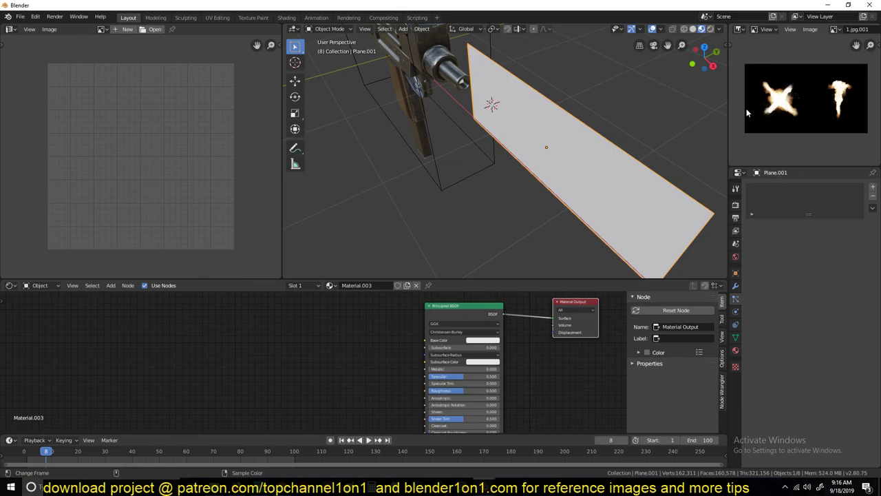
pyautogui.scroll(1, 772, 97)
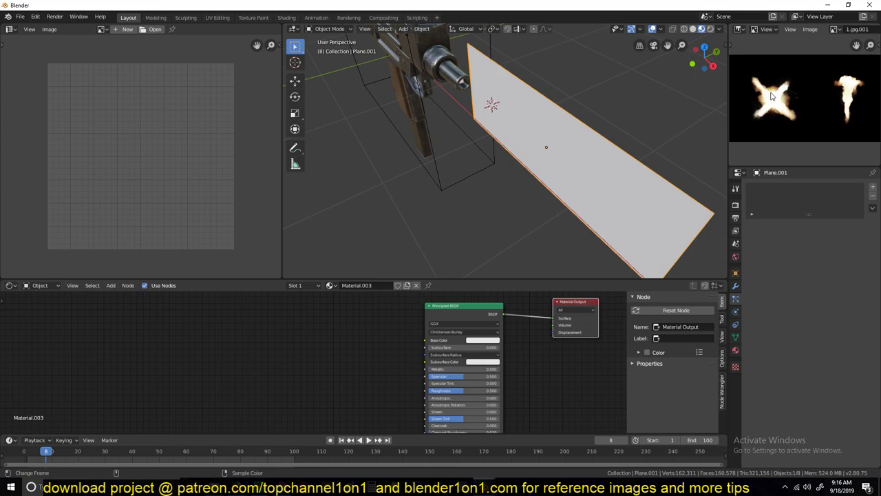
pyautogui.scroll(-1, 792, 83)
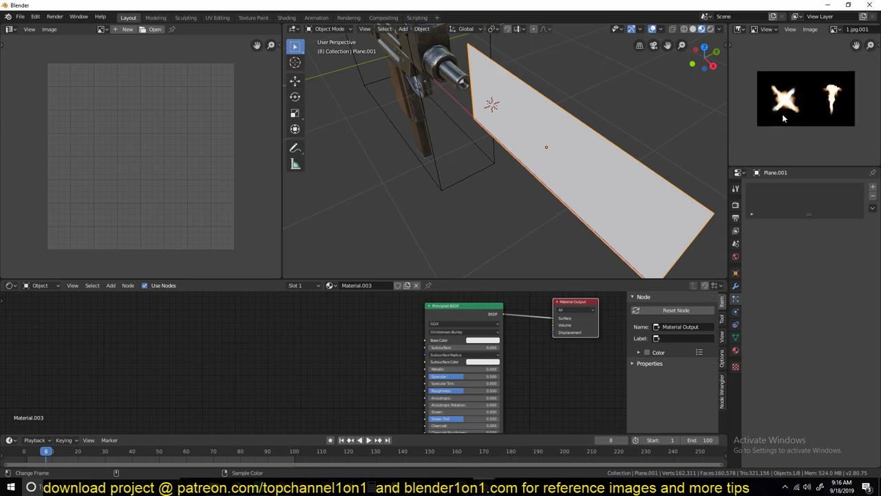
pyautogui.scroll(1, 792, 86)
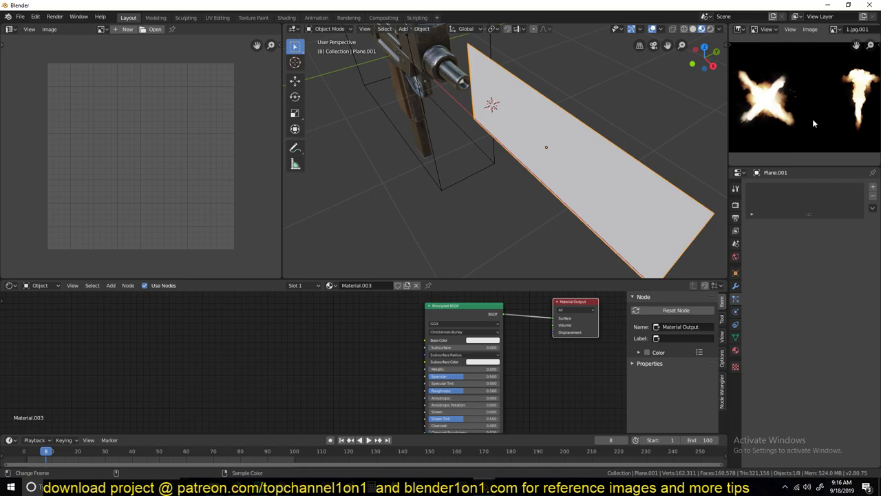
pyautogui.scroll(-1, 813, 121)
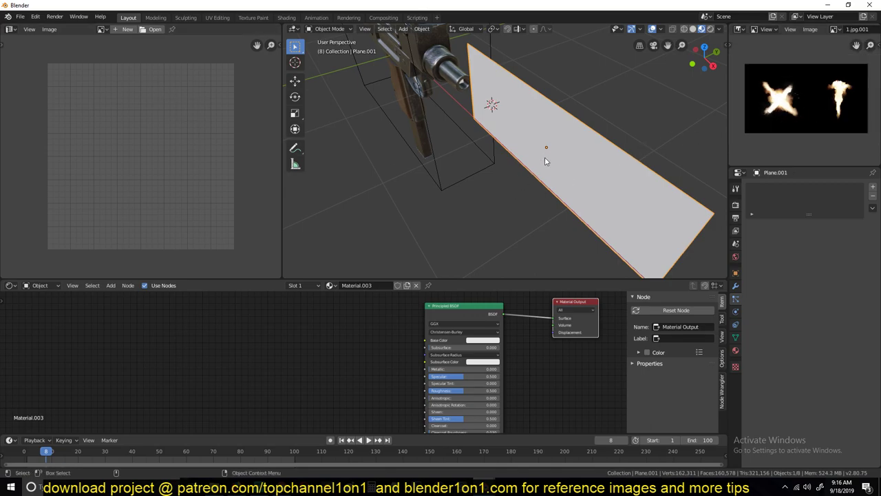
# Add an Image Texture node with 1.jpg.001 to the plane's material and preview it on the plane through the emission viewer
pyautogui.click(440, 315)
pyautogui.moveTo(313, 350); pyautogui.dragTo(404, 337, button='middle')
pyautogui.hotkey('shift', 'a')
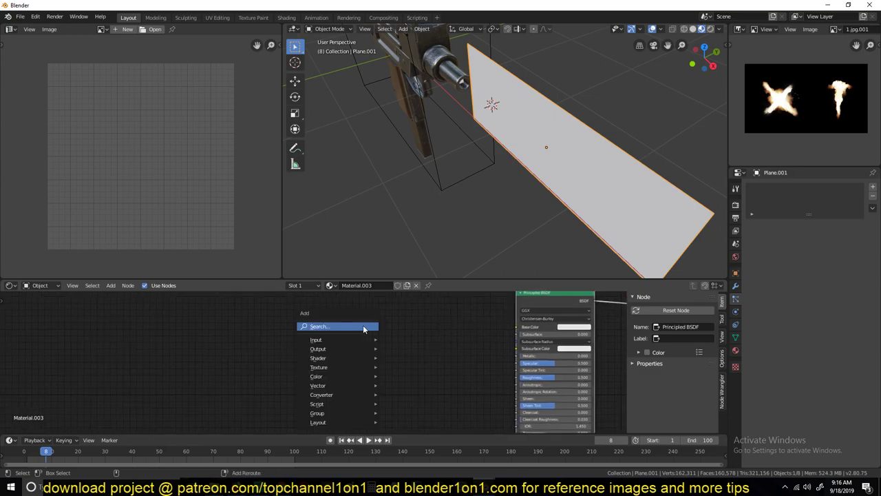
pyautogui.moveTo(321, 377)
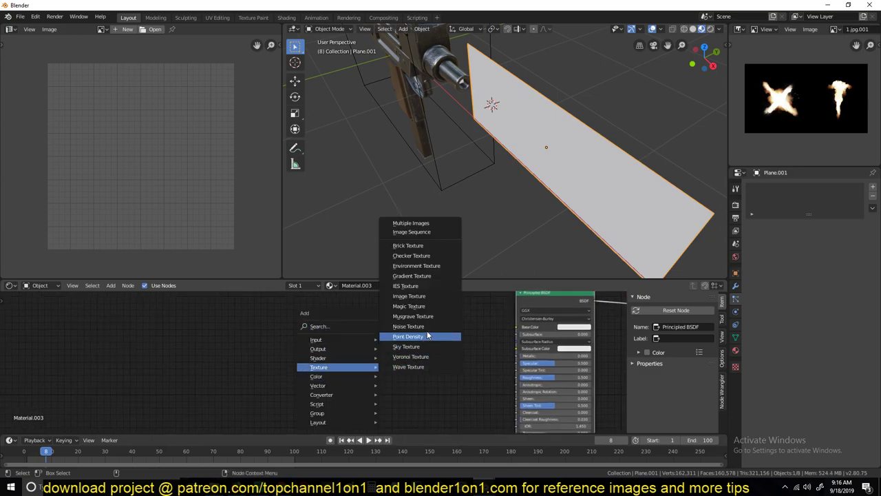
pyautogui.click(425, 300)
pyautogui.click(312, 346)
pyautogui.click(339, 358)
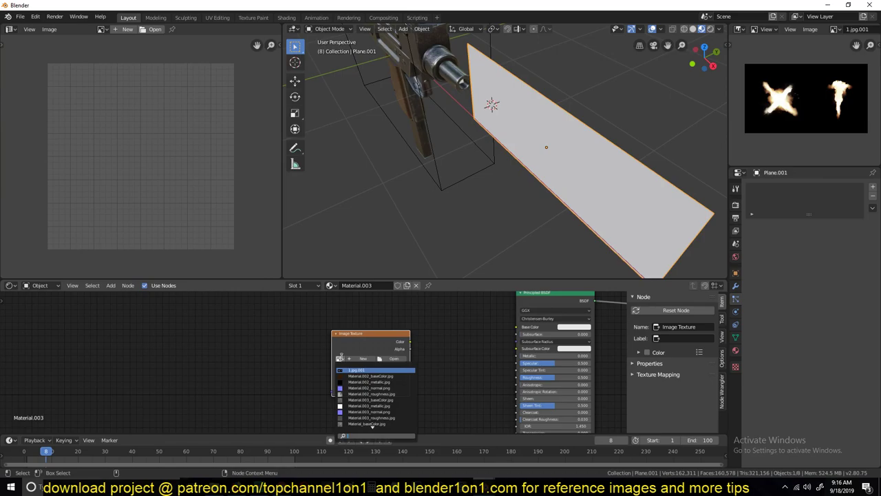
pyautogui.click(358, 370)
pyautogui.moveTo(365, 345); pyautogui.dragTo(329, 334)
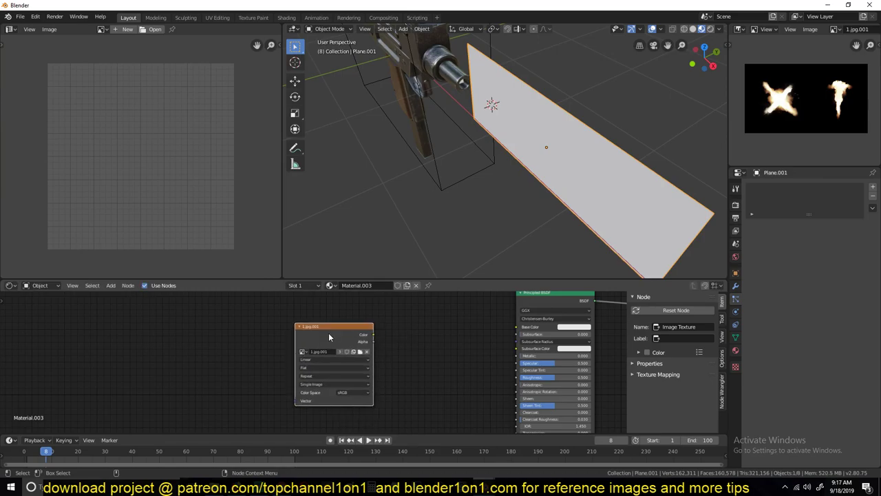
pyautogui.keyDown('ctrl'); pyautogui.keyDown('shift'); pyautogui.click(328, 333); pyautogui.keyUp('shift'); pyautogui.keyUp('ctrl')
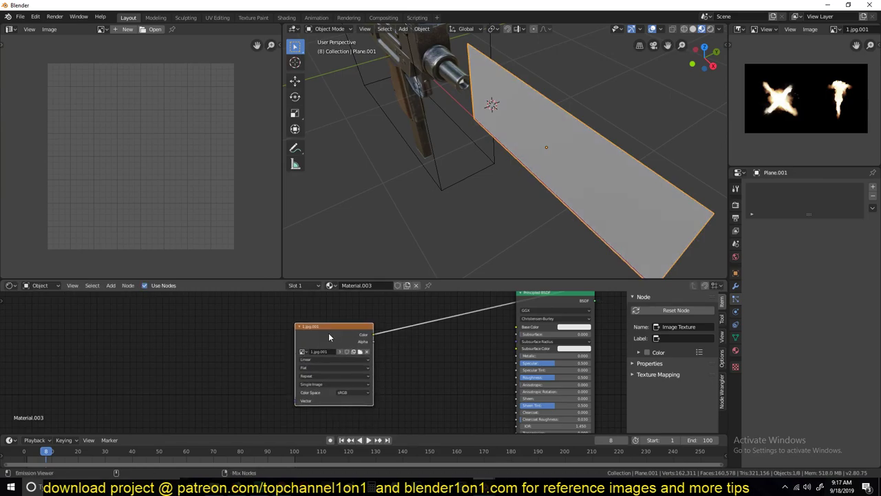
pyautogui.moveTo(454, 215); pyautogui.dragTo(619, 146, button='middle')
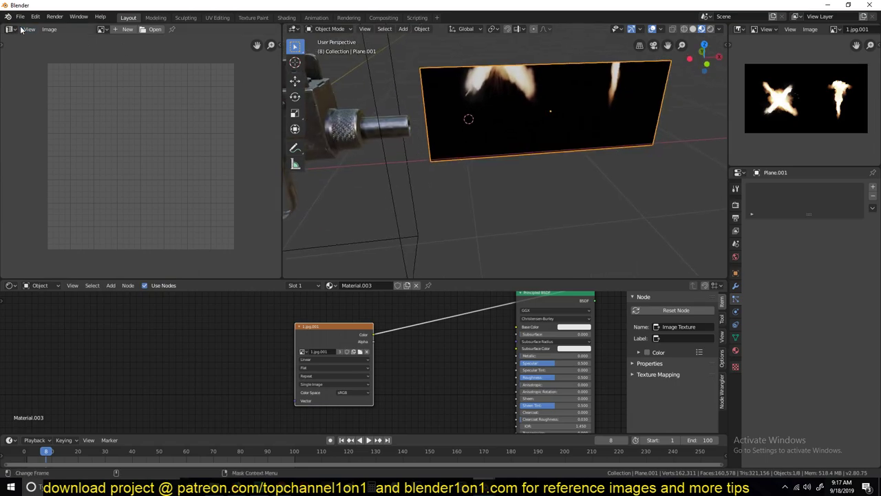
# Show 1.jpg.001 behind the plane's UVs in the UV Editor and select all UVs in Edit Mode
pyautogui.click(102, 29)
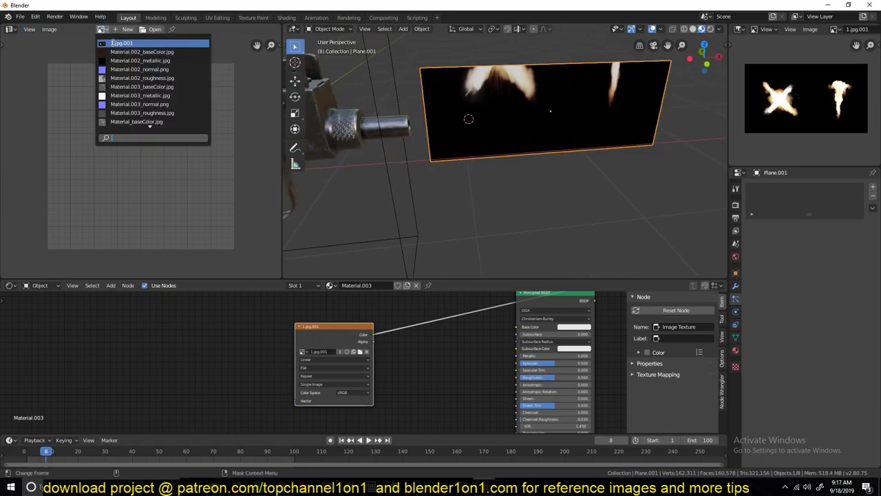
pyautogui.click(112, 43)
pyautogui.scroll(-5, 61, 112)
pyautogui.press('Tab')
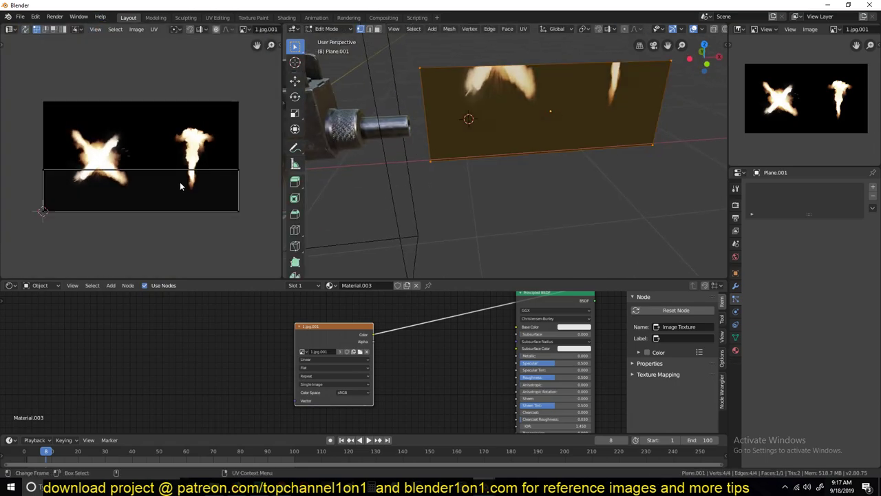
pyautogui.press('a')
pyautogui.press('g')
pyautogui.press('y')
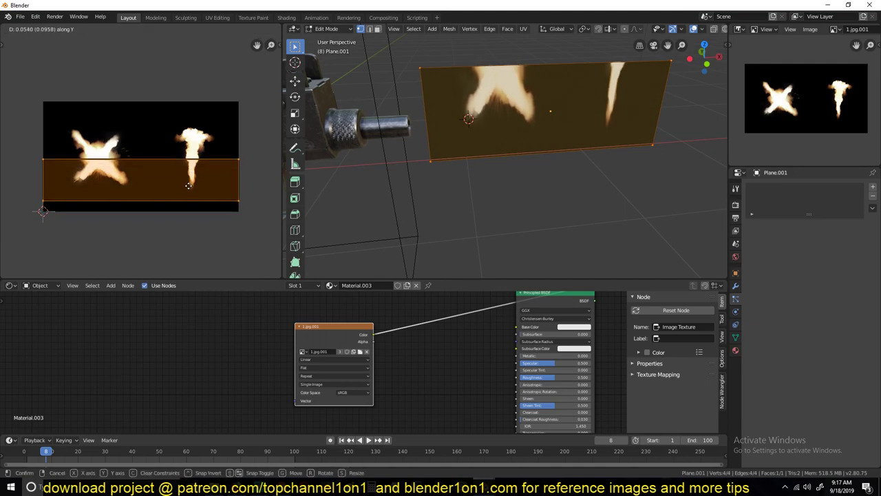
pyautogui.rightClick(192, 159)
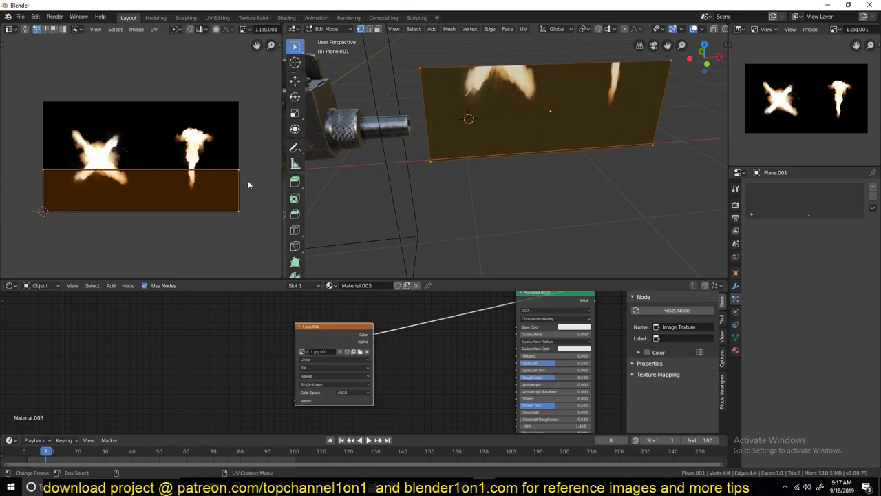
# Rotate the plane's UV island by 90° and move it over the elongated side-view flash in the image
pyautogui.write('r90')
pyautogui.press('Return')
pyautogui.press('g')
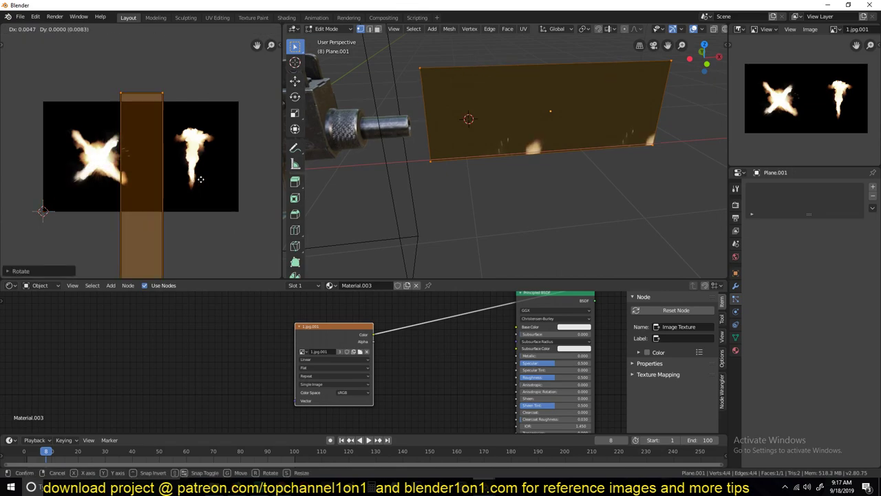
pyautogui.click(244, 175)
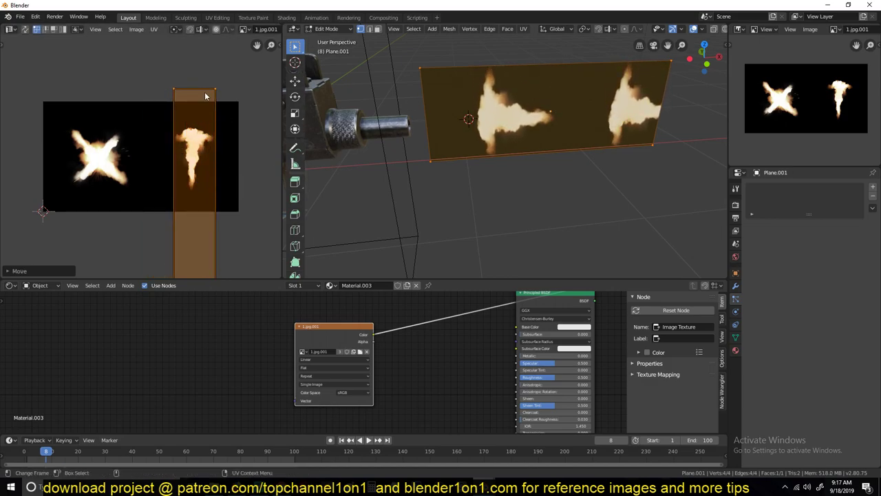
# Shorten the UV island along Y and move it up along Y to cover the elongated flash
pyautogui.press('s')
pyautogui.press('y')
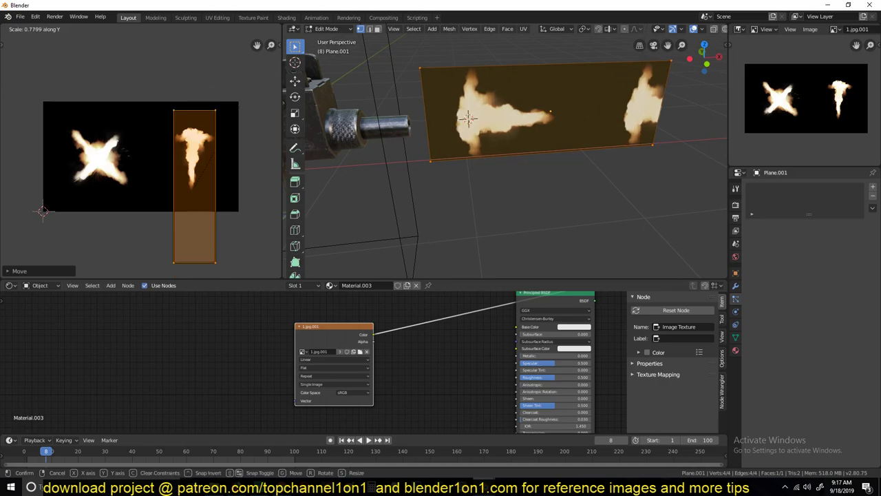
pyautogui.click(215, 161)
pyautogui.press('g')
pyautogui.press('y')
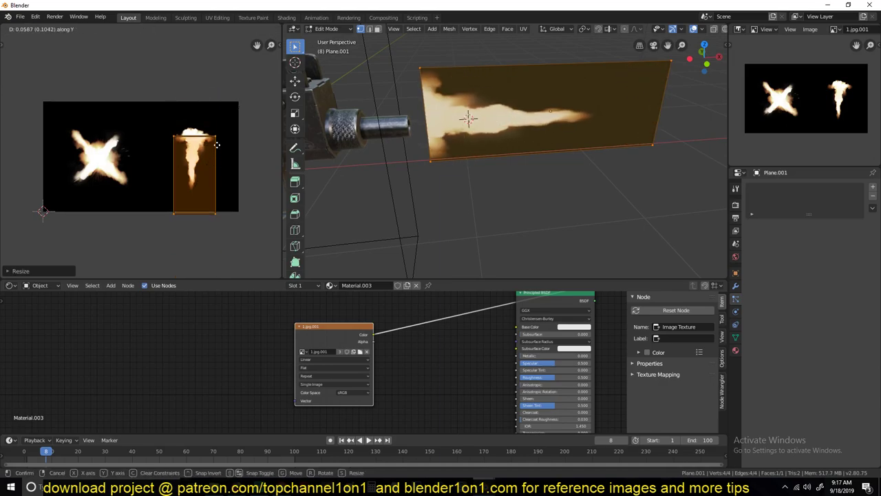
pyautogui.click(217, 129)
# Scale the UV island to frame the elongated flash, widen it slightly along X, and return to Object Mode
pyautogui.press('s')
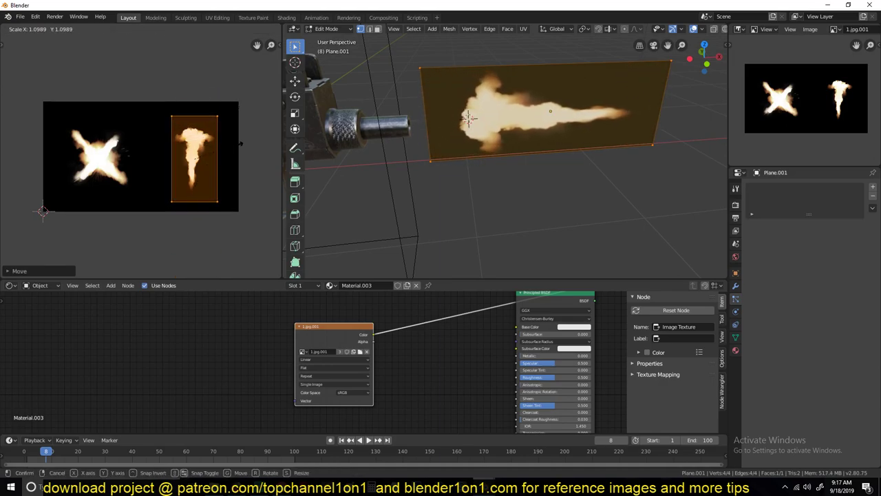
pyautogui.click(217, 138)
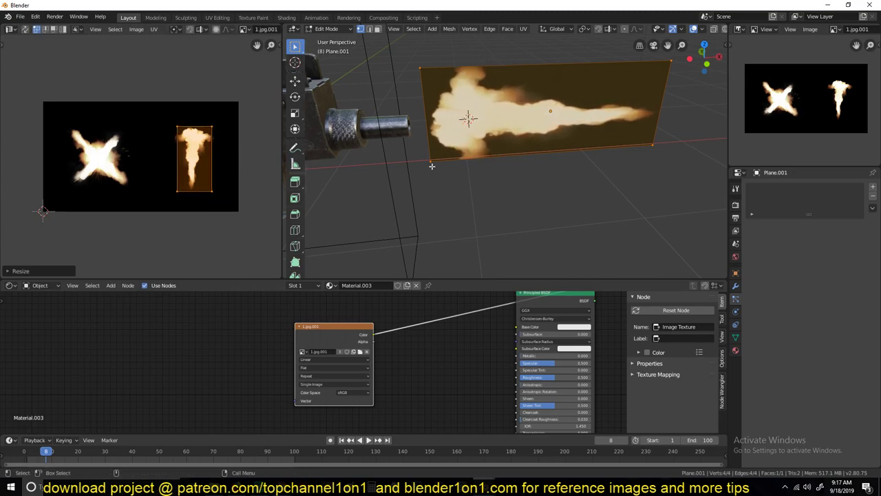
pyautogui.press('s')
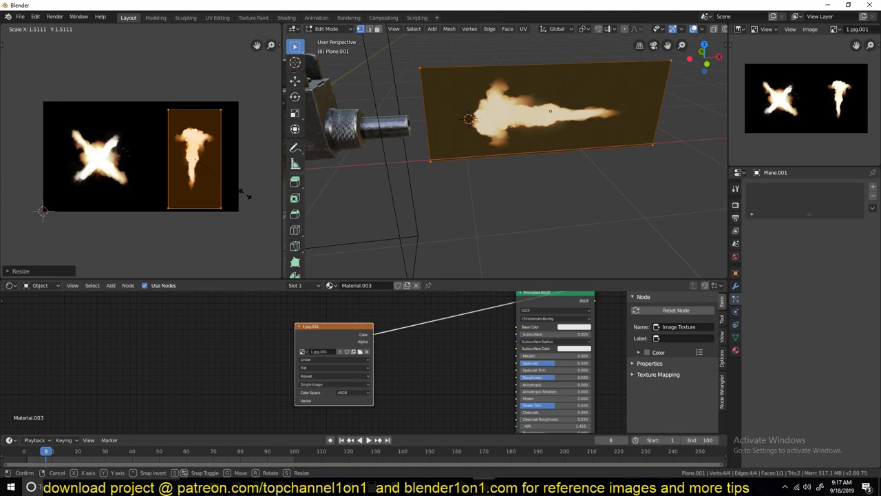
pyautogui.click(245, 194)
pyautogui.press('s')
pyautogui.press('x')
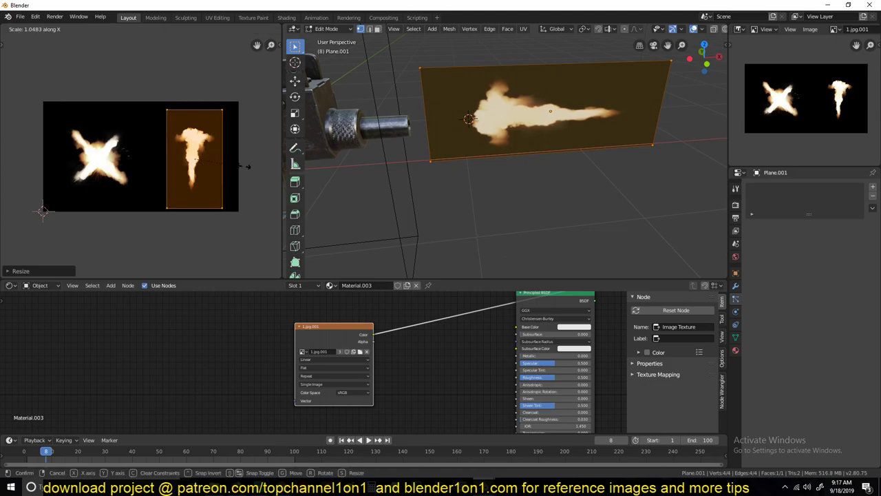
pyautogui.click(248, 164)
pyautogui.press('Tab')
pyautogui.moveTo(437, 102); pyautogui.dragTo(472, 132, button='middle')
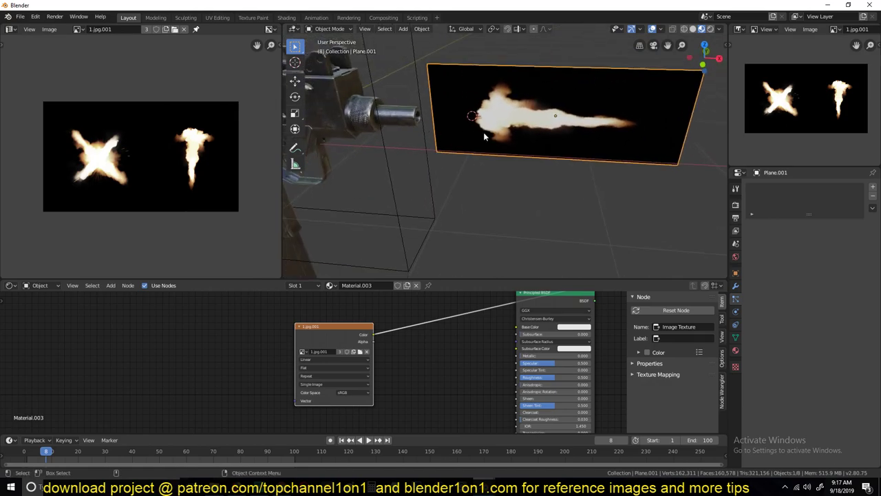
# Duplicate the flash face in place in Edit Mode and rotate the copy 90° about global X
pyautogui.press('Tab')
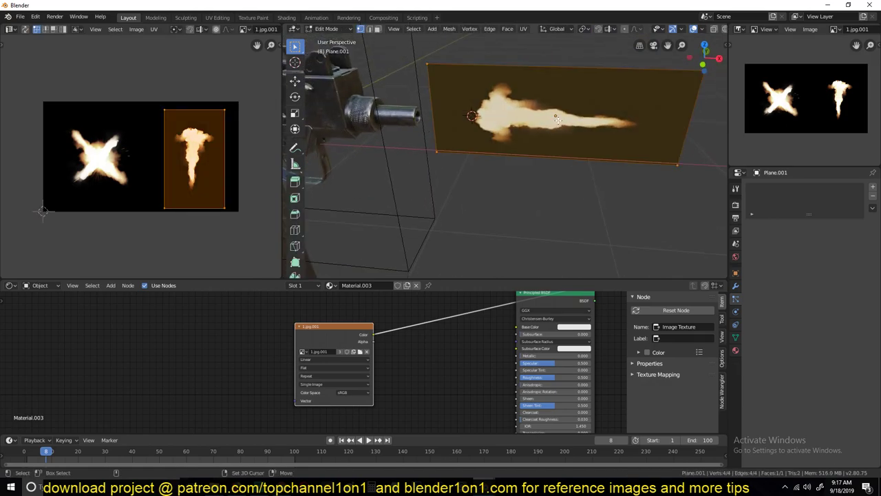
pyautogui.hotkey('shift', 'd')
pyautogui.rightClick(558, 120)
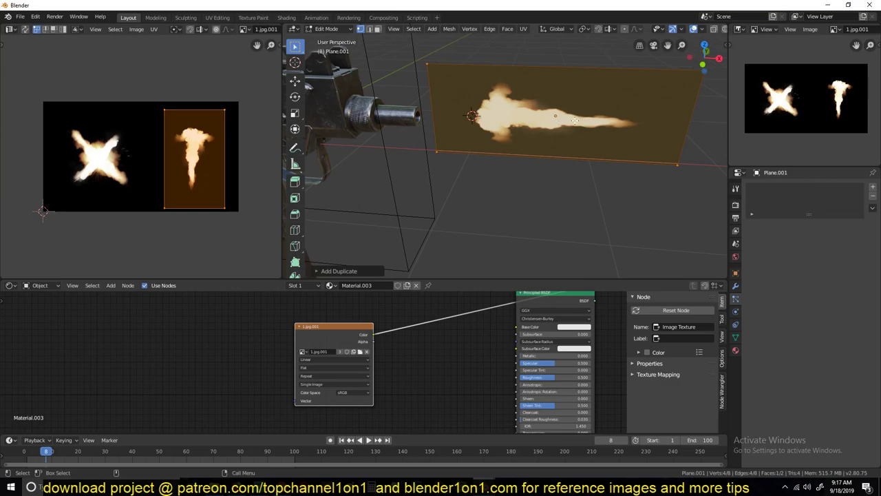
pyautogui.write('rx')
pyautogui.write('90')
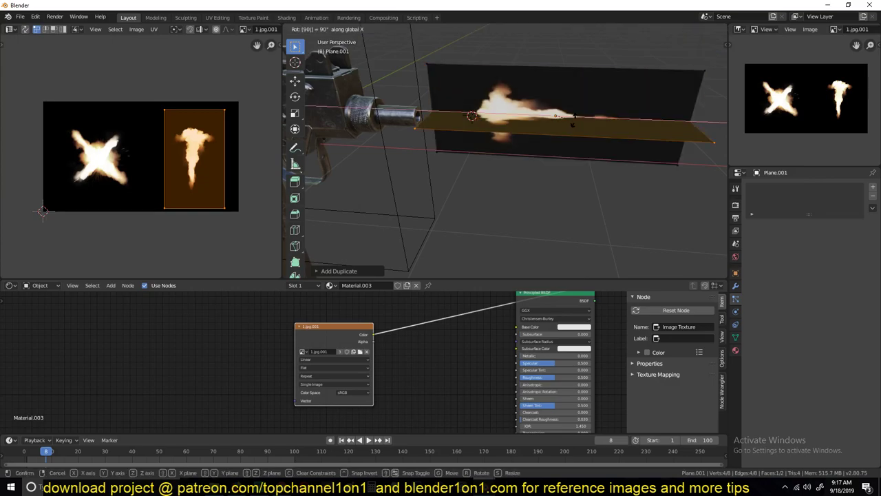
pyautogui.press('Return')
pyautogui.press('Tab')
pyautogui.moveTo(574, 119); pyautogui.dragTo(557, 145, button='middle')
# Duplicate the horizontal flash face in place and rotate the copy 90° about global Y
pyautogui.press('Tab')
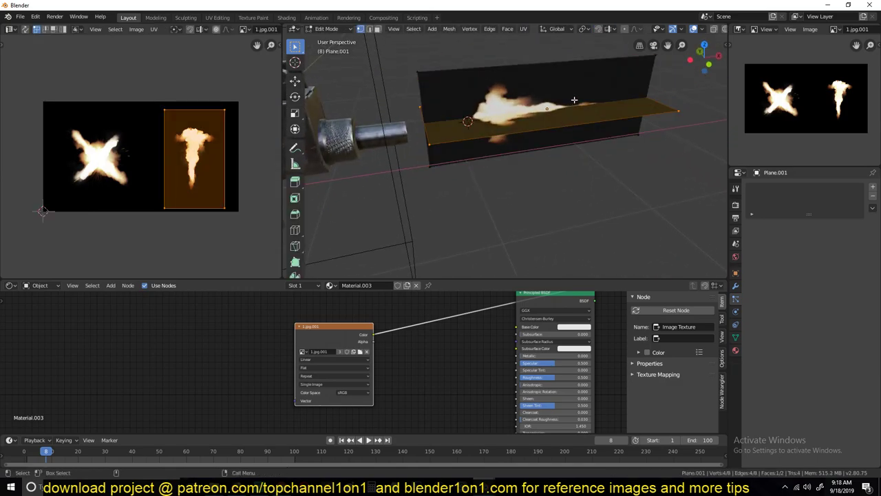
pyautogui.hotkey('shift', 'd')
pyautogui.rightClick(574, 99)
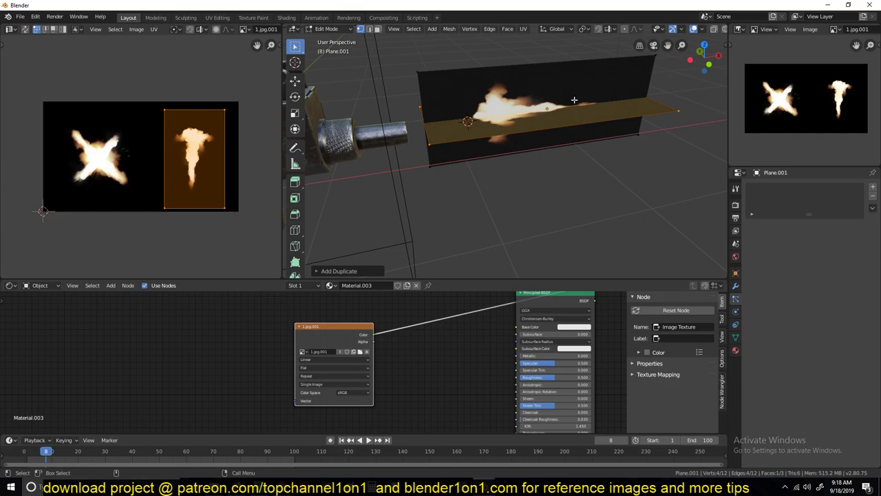
pyautogui.press('r')
pyautogui.write('y')
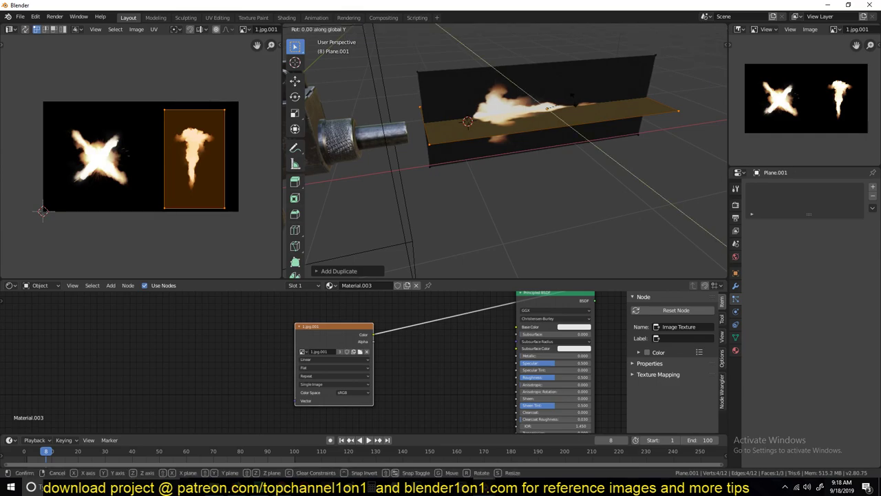
pyautogui.write('90')
pyautogui.press('Return')
# Scale the new upright face along Z and move it about 0.61 m along negative X toward the muzzle
pyautogui.moveTo(482, 89); pyautogui.dragTo(597, 123, button='middle')
pyautogui.press('s')
pyautogui.press('z')
pyautogui.click(529, 110)
pyautogui.press('g')
pyautogui.press('y')
pyautogui.press('x')
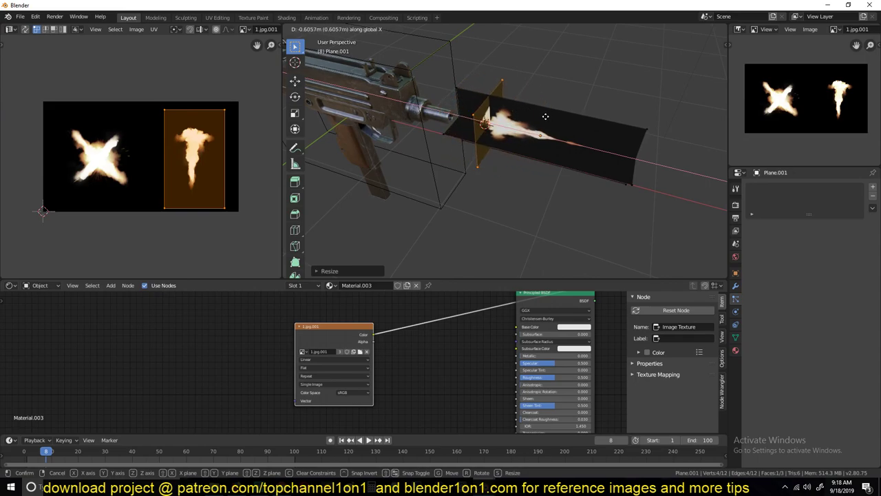
pyautogui.click(545, 116)
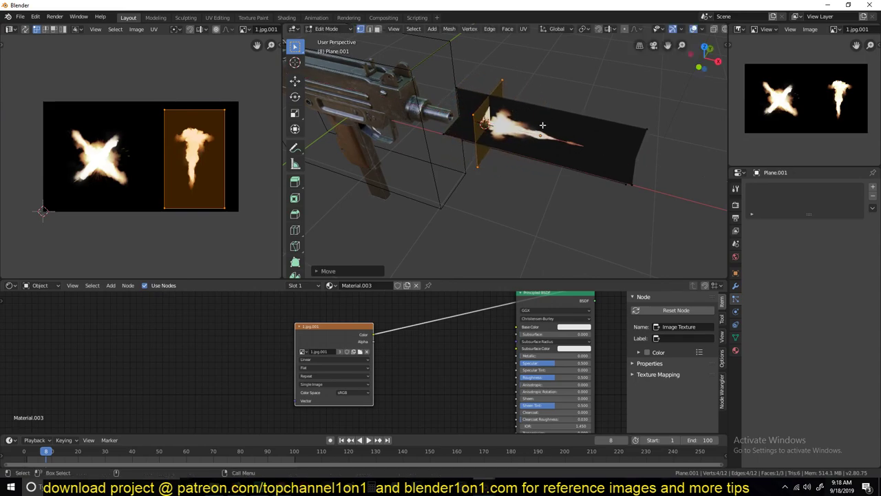
# Select all flash faces, scale their UVs down slightly around the elongated flash, and shorten the mesh along global X
pyautogui.press('a')
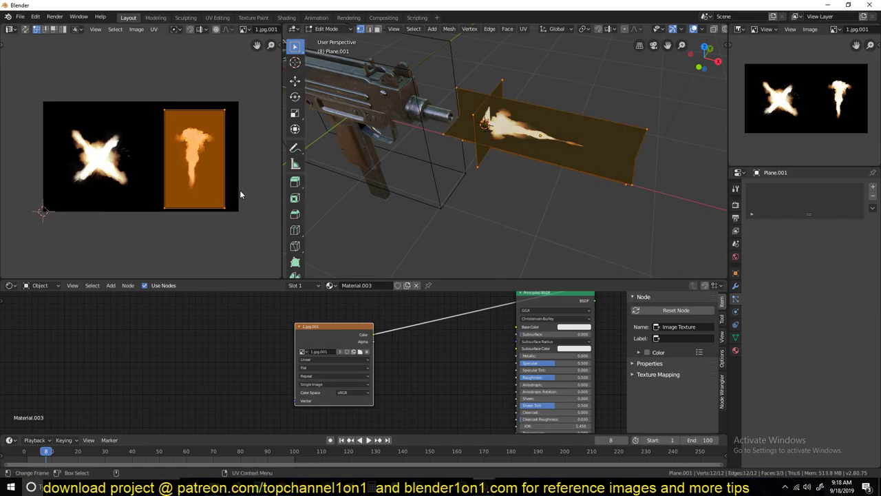
pyautogui.press('s')
pyautogui.click(221, 218)
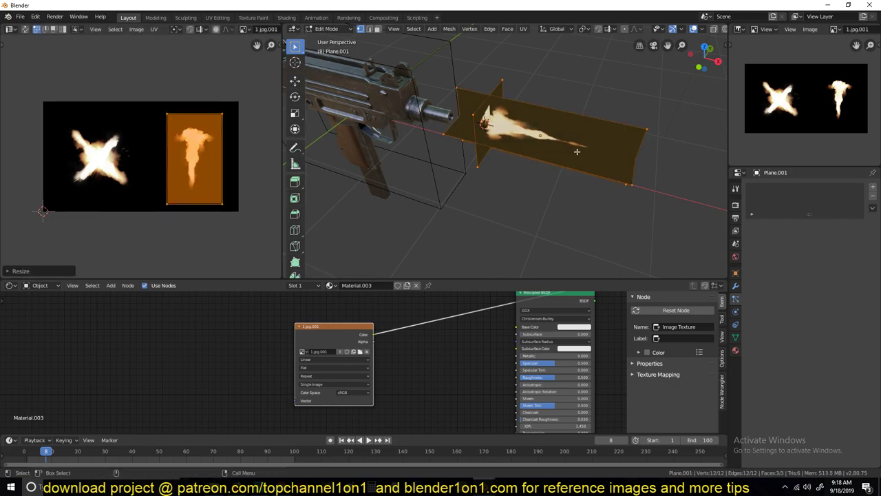
pyautogui.press('s')
pyautogui.press('x')
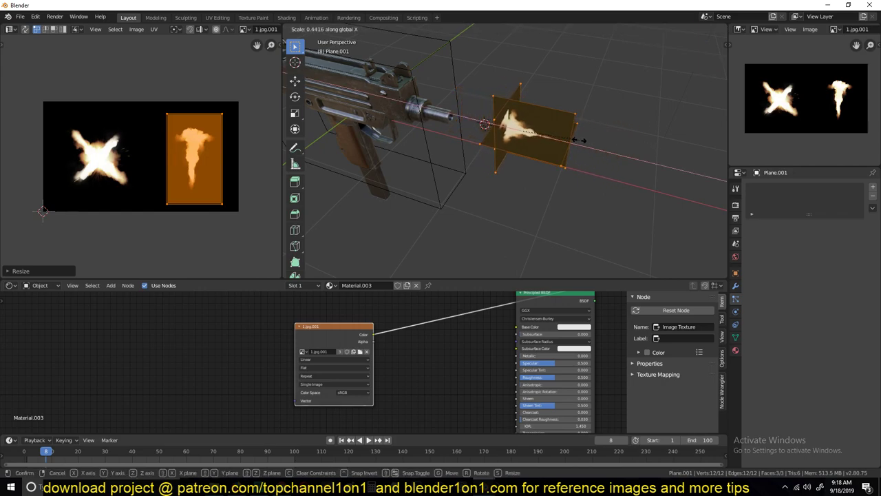
pyautogui.click(609, 145)
# Try stretching the elongated flash's UVs along Y, and undo the change
pyautogui.press('s')
pyautogui.press('y')
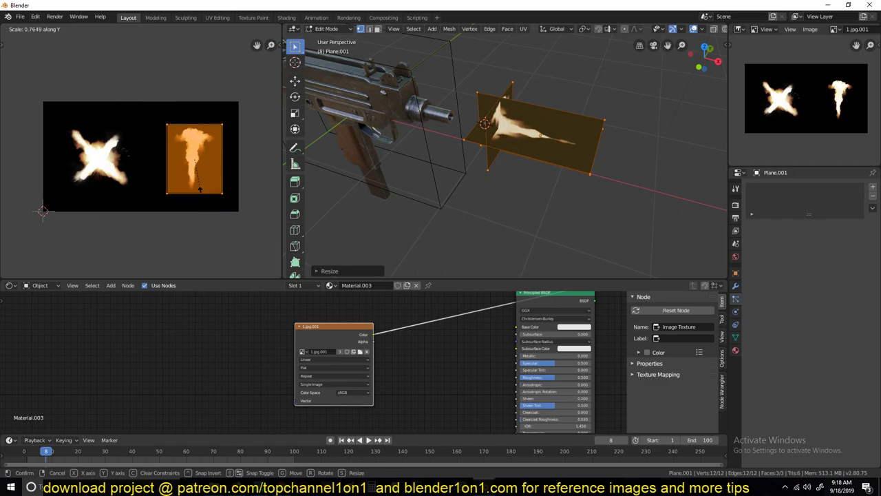
pyautogui.click(250, 182)
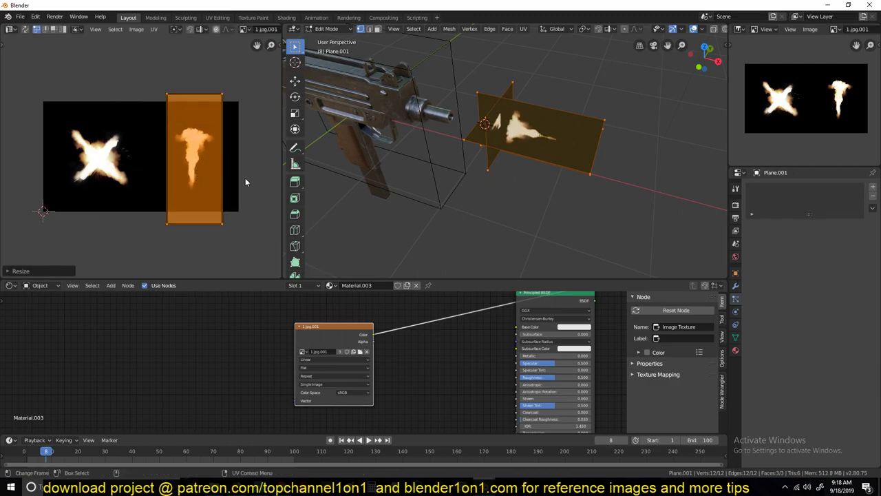
pyautogui.hotkey('ctrl', 'z')
# Lengthen all flash faces along global X, move them along negative X toward the muzzle, and return to Object Mode
pyautogui.press('s')
pyautogui.press('x')
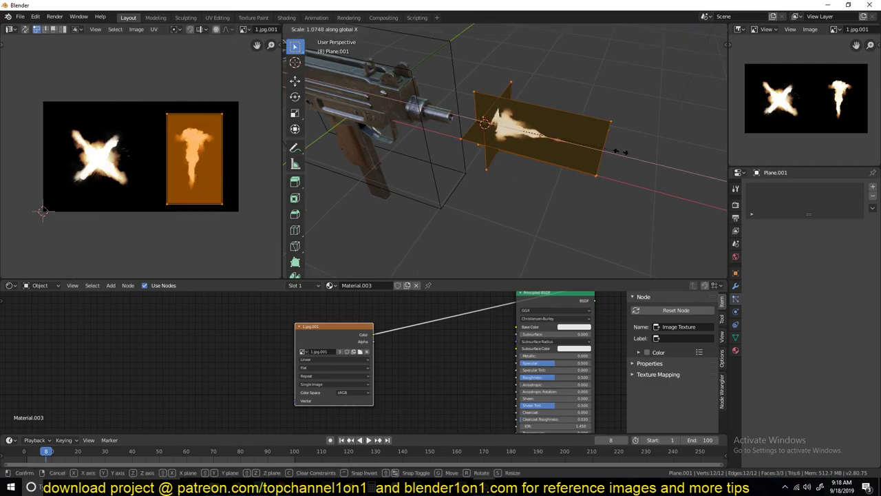
pyautogui.click(673, 159)
pyautogui.press('g')
pyautogui.press('y')
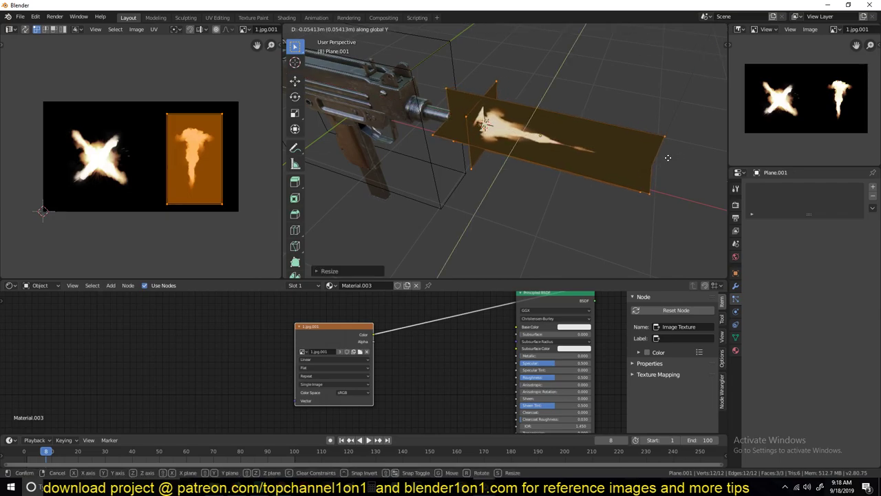
pyautogui.press('x')
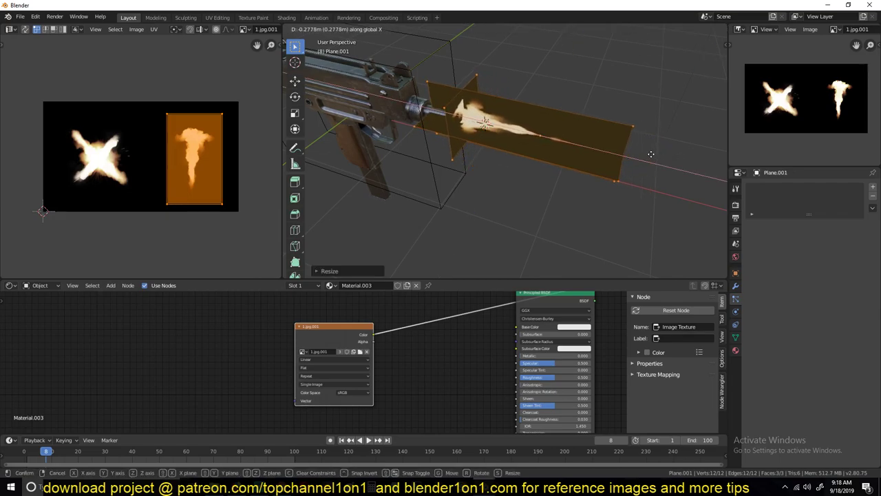
pyautogui.click(663, 156)
pyautogui.press('Tab')
# In Edit Mode, select only the upright face crossing the barrel axis with its linked vertices and unwrap it
pyautogui.moveTo(662, 156); pyautogui.dragTo(554, 139, button='middle')
pyautogui.press('Tab')
pyautogui.hotkey('alt', 'a')
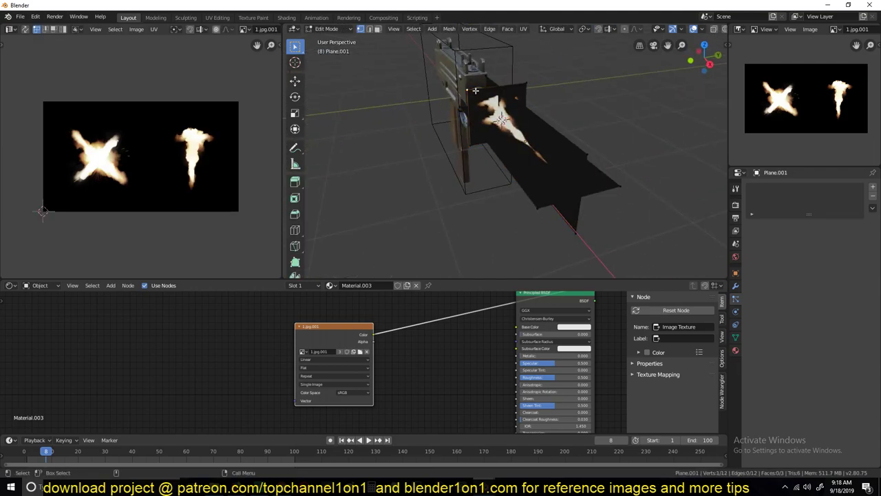
pyautogui.hotkey('ctrl', 'l')
pyautogui.press('u')
pyautogui.click(511, 126)
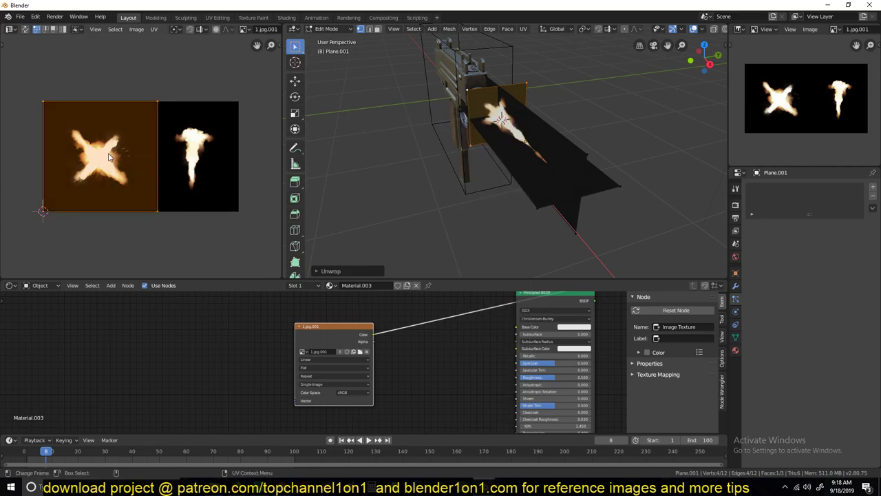
# Hide the unselected faces, scale the unwrapped UV island down to frame the cross-shaped flash, and return to Object Mode
pyautogui.moveTo(483, 131); pyautogui.dragTo(499, 110, button='middle')
pyautogui.hotkey('shift', 'h')
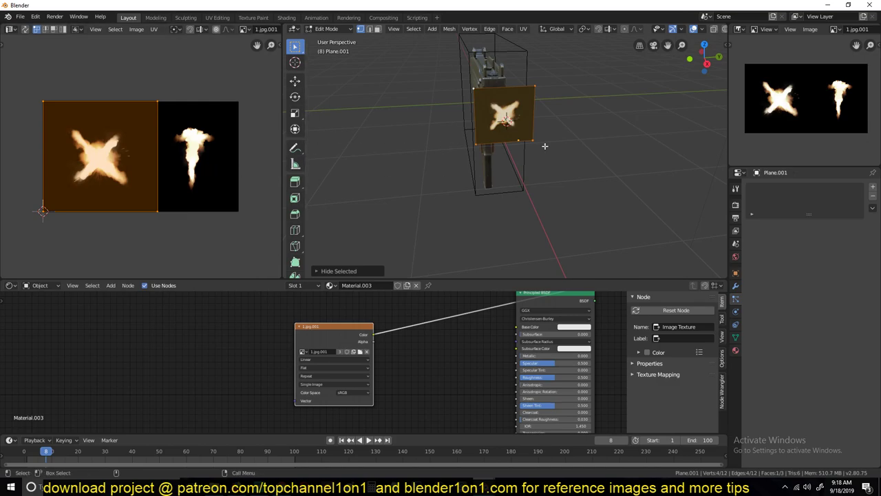
pyautogui.press('s')
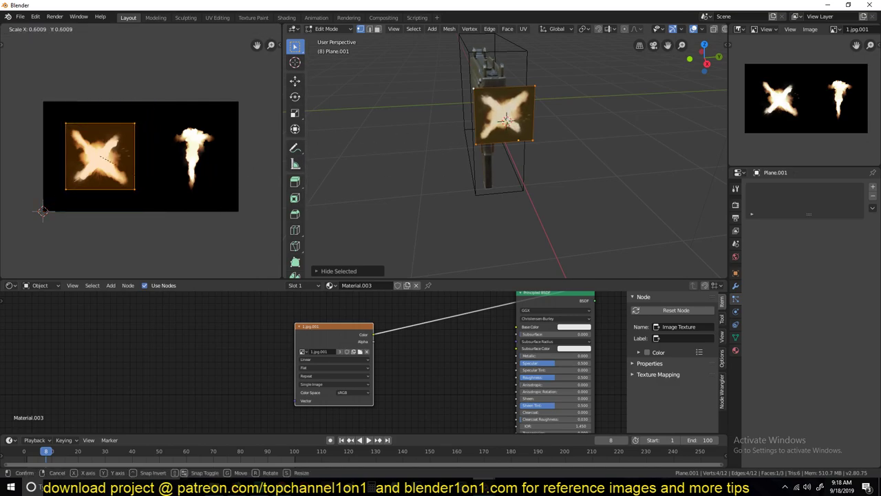
pyautogui.click(168, 197)
pyautogui.press('Tab')
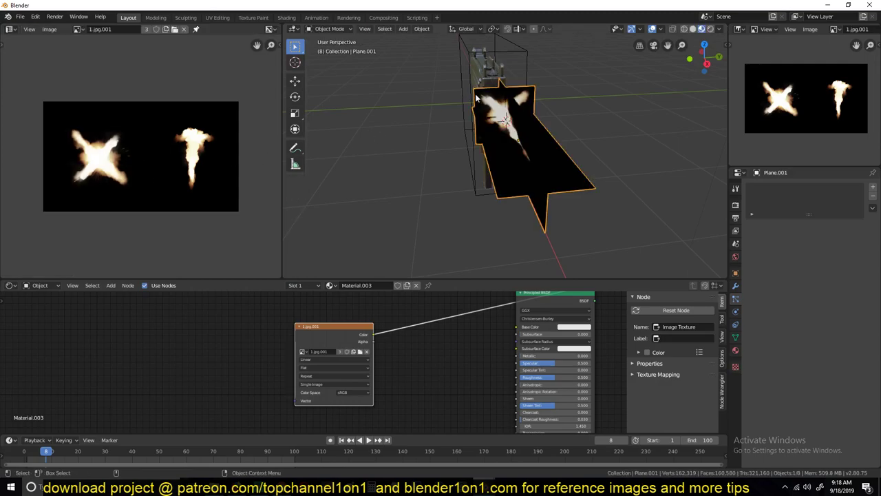
# Move the Image Texture node farther away from the Principled BSDF node
pyautogui.moveTo(443, 141); pyautogui.dragTo(577, 46, button='middle')
pyautogui.scroll(4, 543, 106)
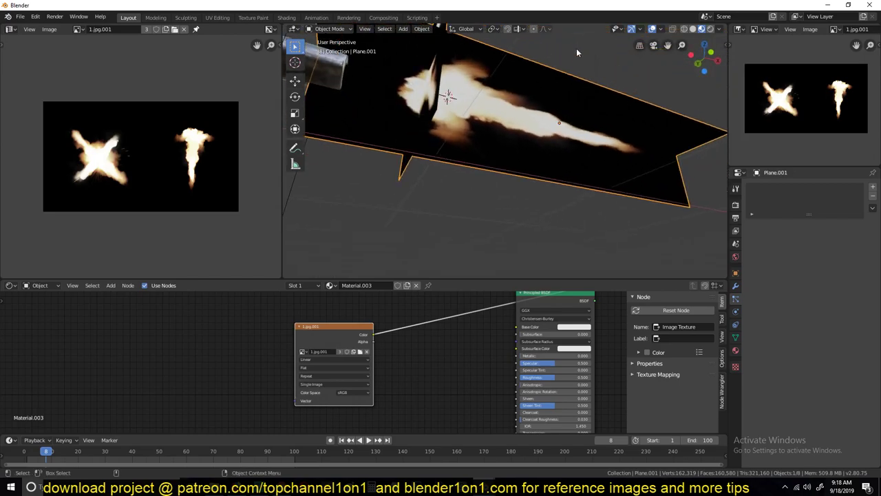
pyautogui.moveTo(558, 93); pyautogui.dragTo(559, 129, button='middle')
pyautogui.moveTo(413, 452); pyautogui.dragTo(441, 452, button='middle')
pyautogui.scroll(-2, 403, 354)
pyautogui.moveTo(402, 354); pyautogui.dragTo(519, 343, button='middle')
pyautogui.moveTo(431, 325); pyautogui.dragTo(372, 319)
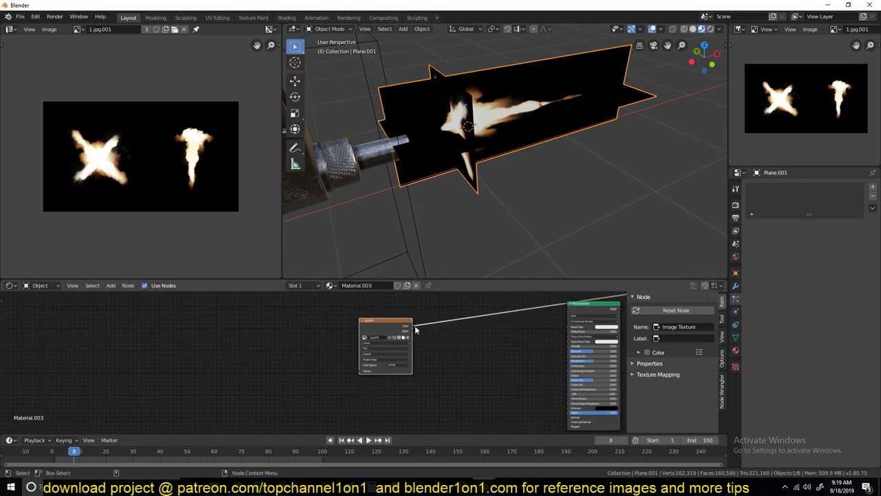
# Preview the Image Texture's Alpha output on the flash planes and examine them around the muzzle
pyautogui.scroll(2, 403, 337)
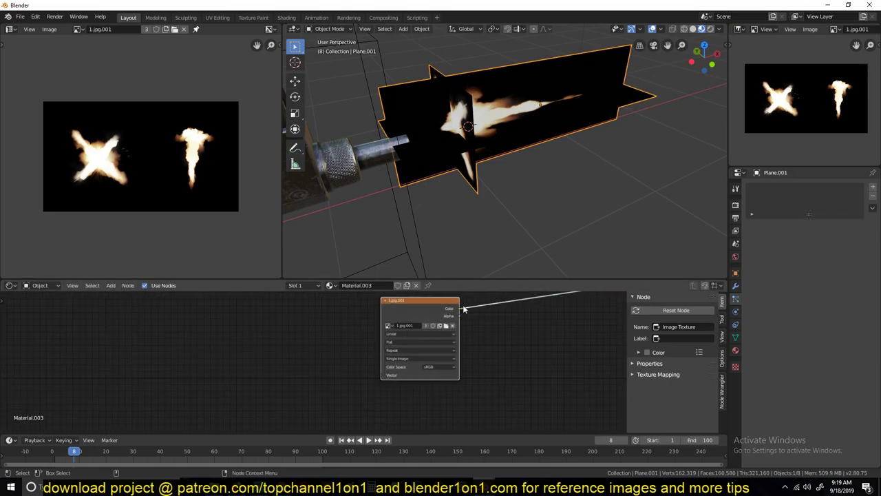
pyautogui.moveTo(502, 361); pyautogui.dragTo(449, 376, button='middle')
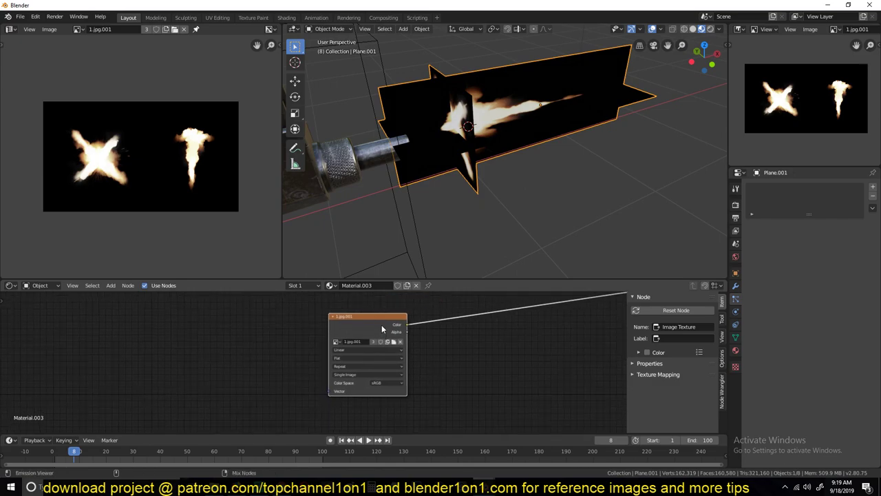
pyautogui.keyDown('ctrl'); pyautogui.keyDown('shift'); pyautogui.click(382, 329); pyautogui.keyUp('shift'); pyautogui.keyUp('ctrl')
pyautogui.moveTo(531, 137); pyautogui.dragTo(418, 100, button='middle')
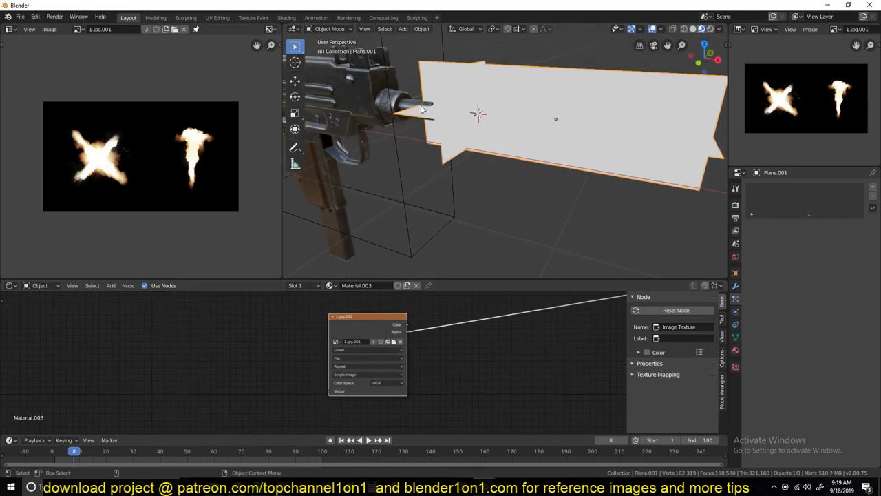
pyautogui.moveTo(518, 107); pyautogui.dragTo(456, 102, button='middle')
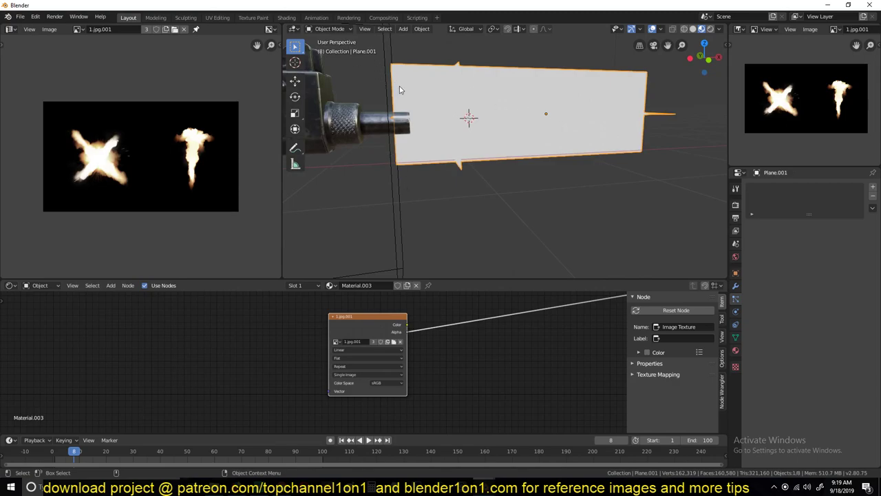
pyautogui.moveTo(395, 110); pyautogui.dragTo(391, 110, button='middle')
# Switch the preview back to the Image Texture's Color output and inspect the flash planes beside the gun
pyautogui.scroll(-5, 432, 350)
pyautogui.moveTo(456, 349)
pyautogui.mouseDown(button='middle')
pyautogui.moveTo(425, 338)
pyautogui.moveTo(439, 355)
pyautogui.mouseUp(button='middle')
pyautogui.keyDown('ctrl'); pyautogui.keyDown('shift'); pyautogui.click(334, 330); pyautogui.keyUp('shift'); pyautogui.keyUp('ctrl')
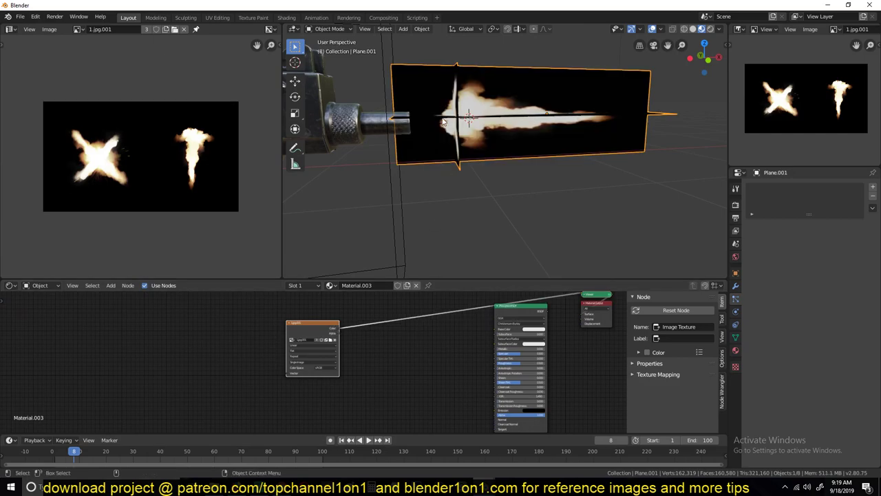
pyautogui.moveTo(455, 104); pyautogui.dragTo(416, 149, button='middle')
pyautogui.moveTo(476, 106); pyautogui.dragTo(472, 96, button='middle')
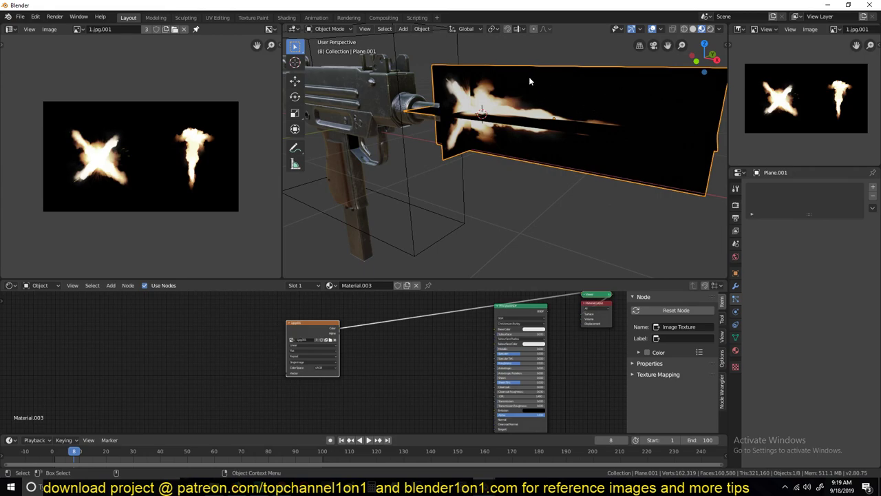
# Make room beside the Image Texture, add a Math node, and connect the texture's Color output to its first Value input
pyautogui.moveTo(403, 328); pyautogui.dragTo(478, 332, button='middle')
pyautogui.moveTo(395, 334); pyautogui.dragTo(311, 329)
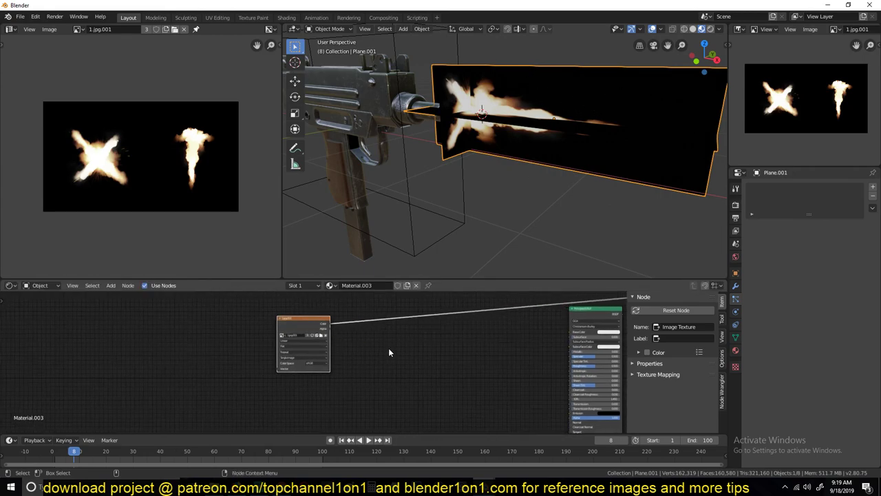
pyautogui.hotkey('shift', 'a')
pyautogui.moveTo(368, 368)
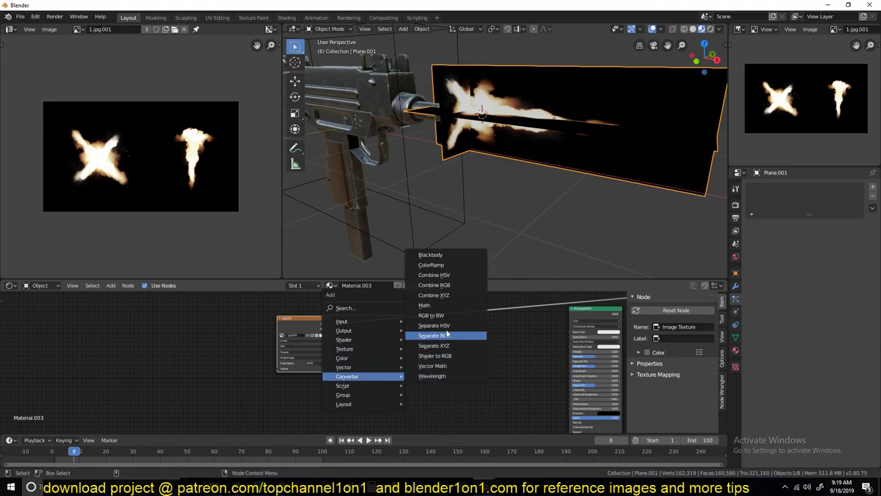
pyautogui.click(448, 307)
pyautogui.click(442, 348)
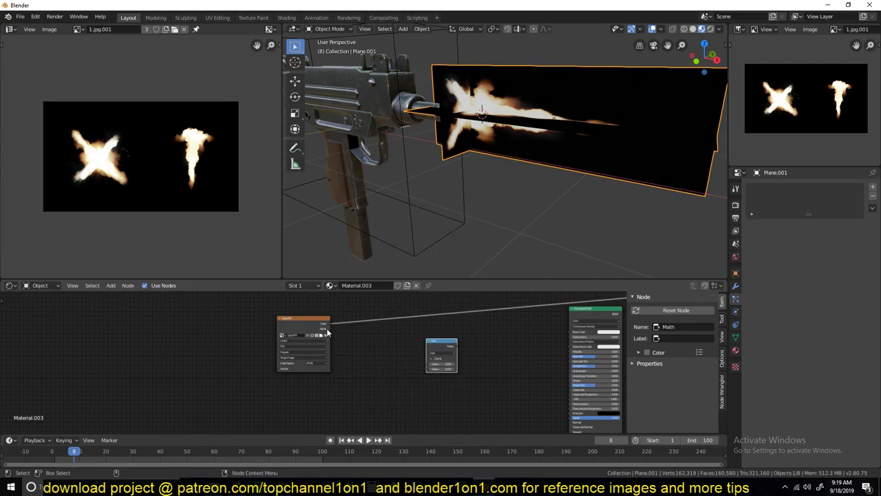
pyautogui.moveTo(329, 328); pyautogui.dragTo(428, 364)
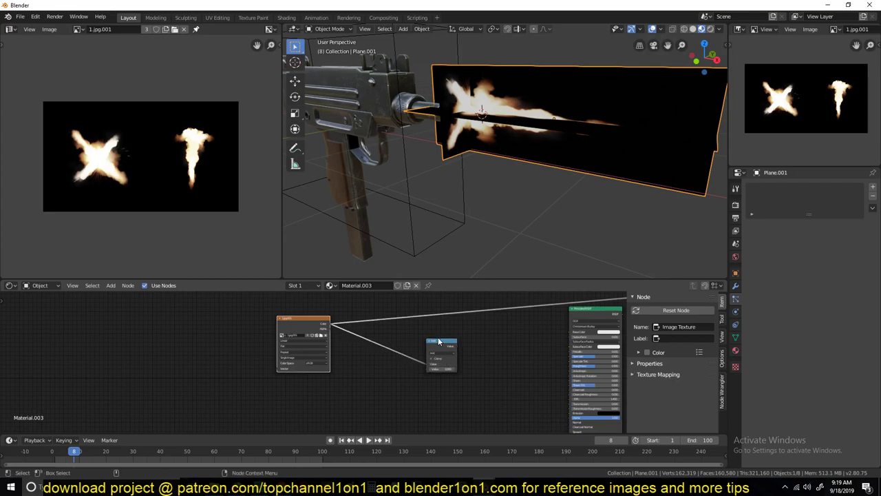
# Preview the Math node's output on the flash planes and turn on Screencast Keys for the 3D viewport
pyautogui.keyDown('ctrl'); pyautogui.keyDown('shift'); pyautogui.click(439, 347); pyautogui.keyUp('shift'); pyautogui.keyUp('ctrl')
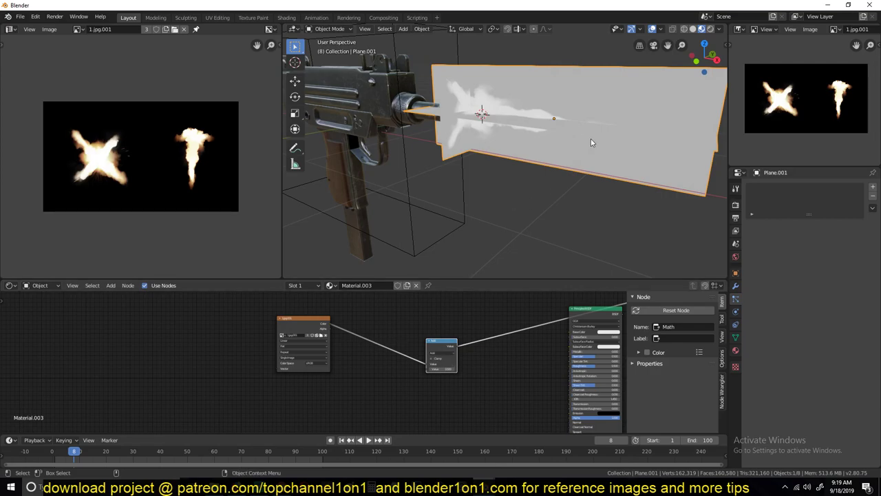
pyautogui.press('n')
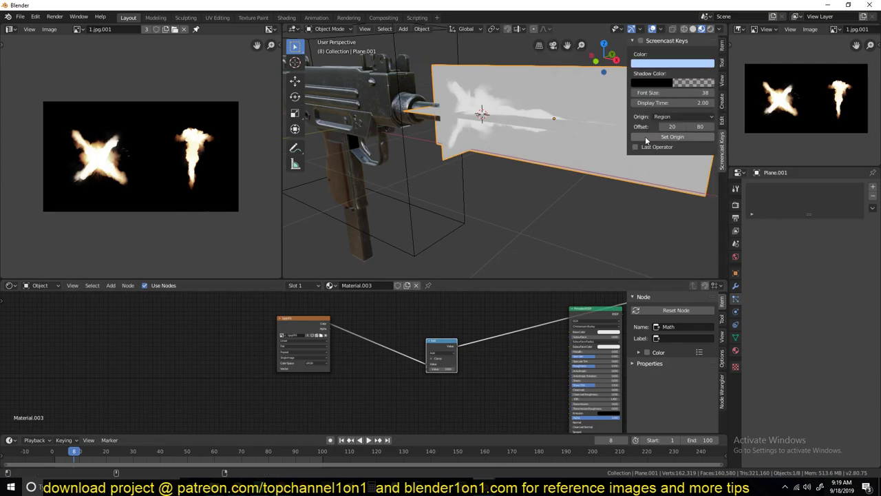
pyautogui.press('n')
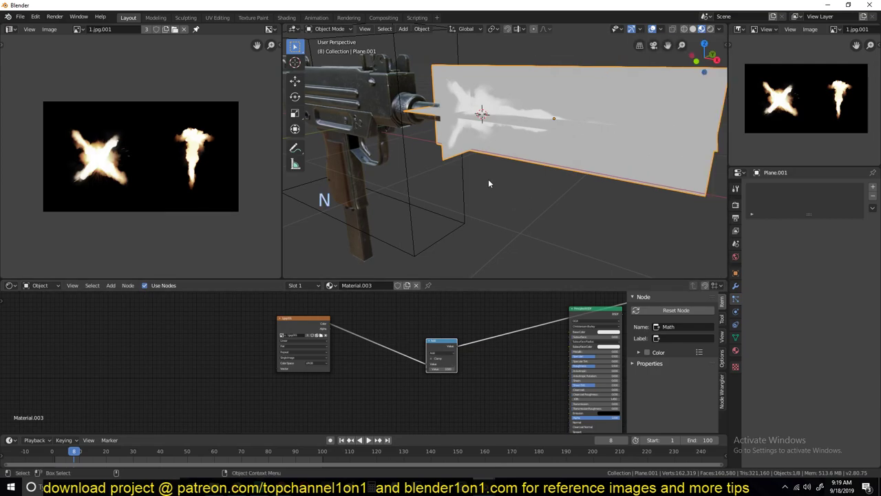
pyautogui.scroll(3, 488, 179)
pyautogui.moveTo(544, 154); pyautogui.dragTo(586, 202, button='middle')
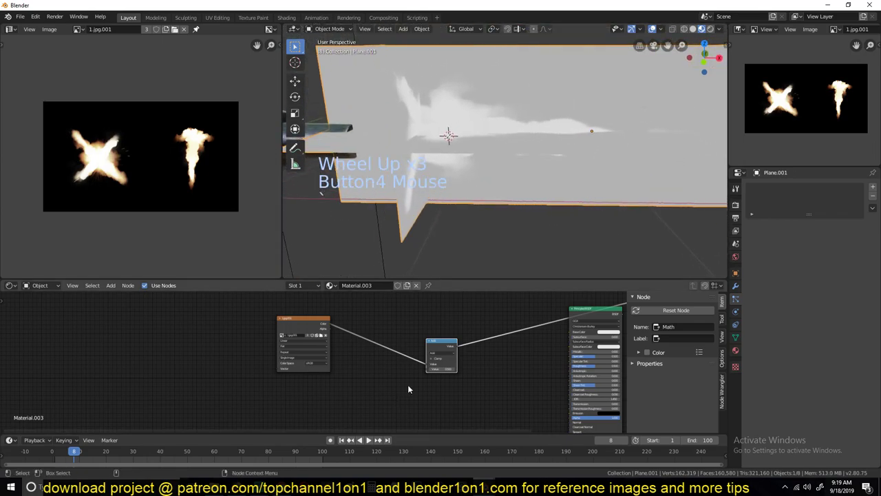
# Reposition the Math node and set its operation to Power
pyautogui.scroll(5, 404, 372)
pyautogui.moveTo(505, 332); pyautogui.dragTo(472, 332)
pyautogui.moveTo(497, 140); pyautogui.dragTo(536, 160, button='middle')
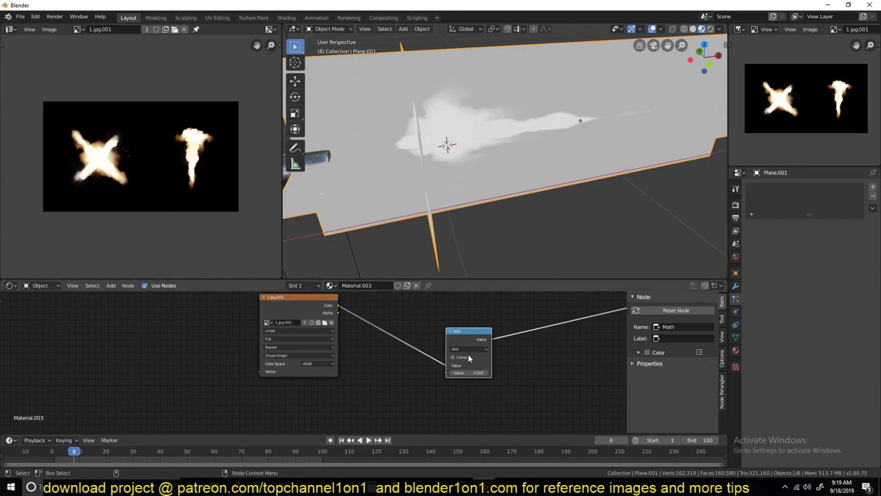
pyautogui.click(474, 349)
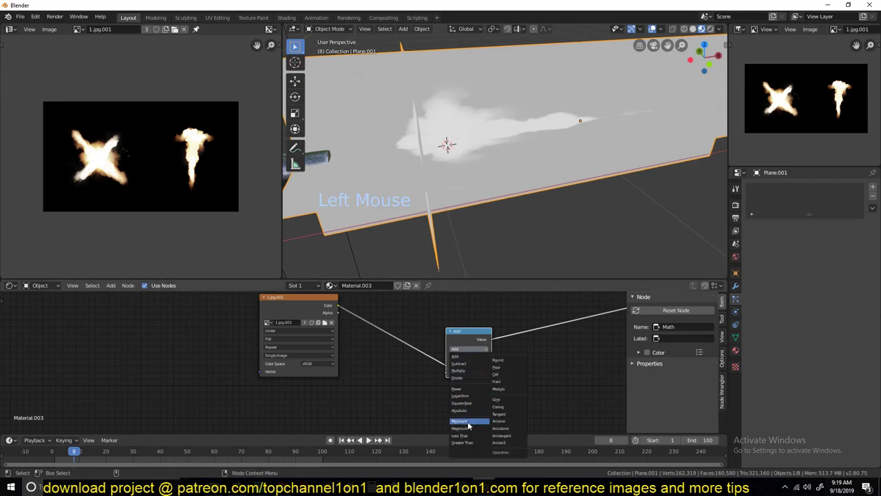
pyautogui.click(468, 390)
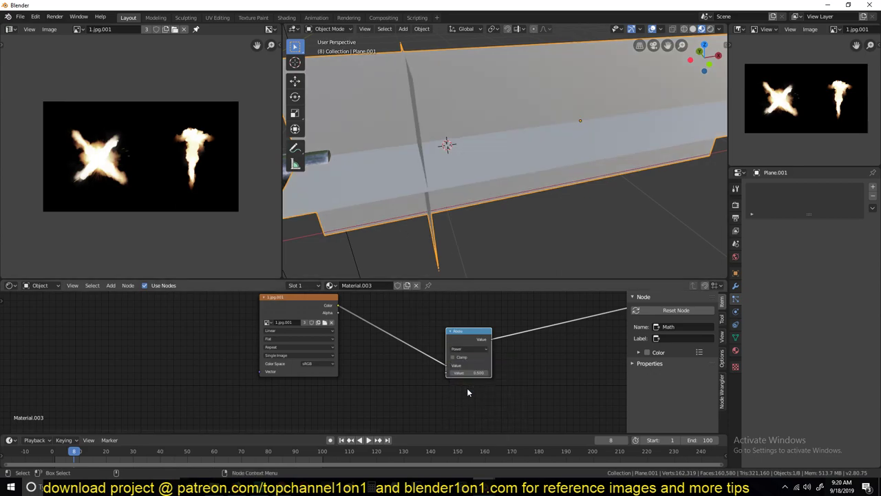
# Set the Power node's exponent value to 2.400 and check the flash mask on the planes
pyautogui.moveTo(486, 250); pyautogui.dragTo(523, 169, button='middle')
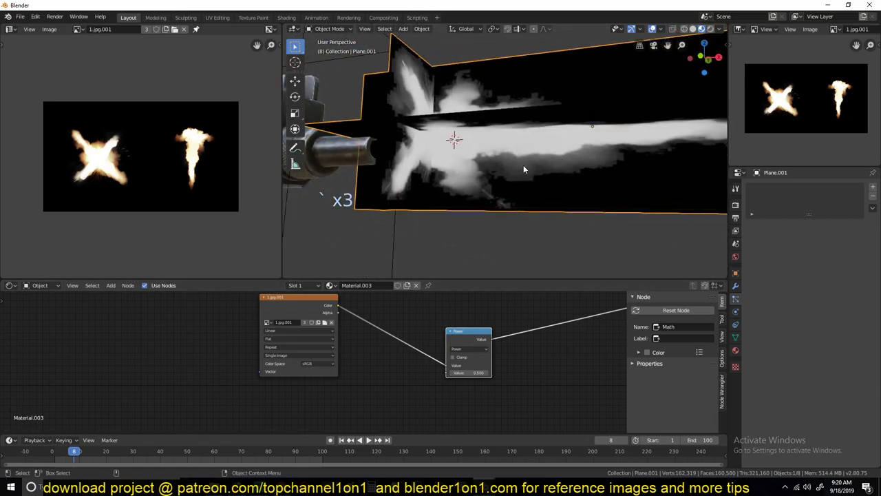
pyautogui.moveTo(480, 372); pyautogui.dragTo(504, 373)
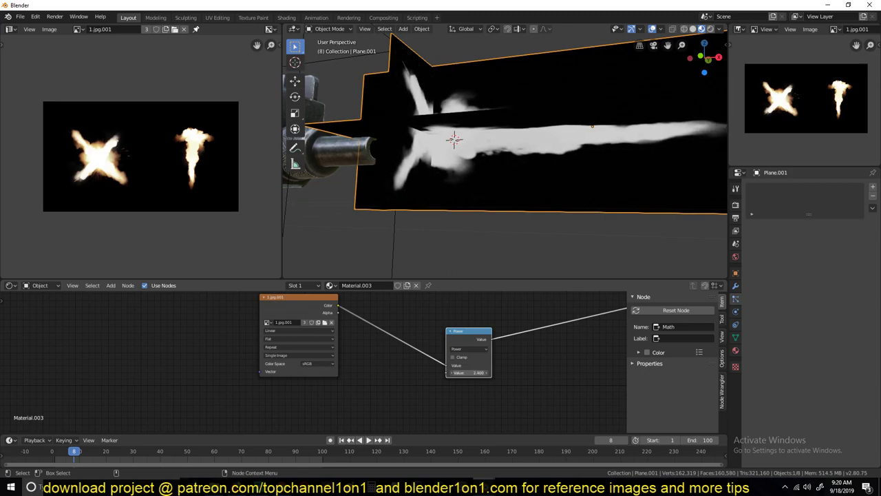
pyautogui.moveTo(482, 213); pyautogui.dragTo(508, 157, button='middle')
pyautogui.press('`')
pyautogui.press('`')
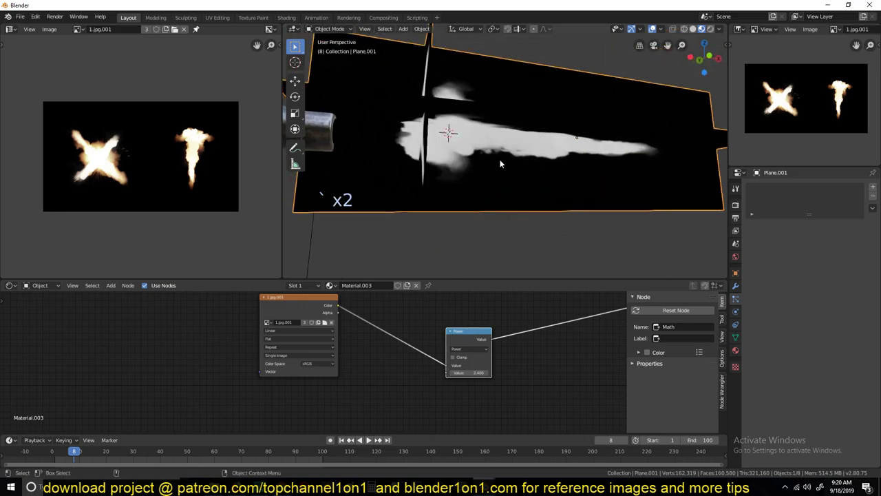
# Compare the original flash texture with the Power node's mask on the crossed planes by alternating their previews
pyautogui.moveTo(472, 184); pyautogui.dragTo(438, 197, button='middle')
pyautogui.moveTo(589, 174); pyautogui.dragTo(504, 82, button='middle')
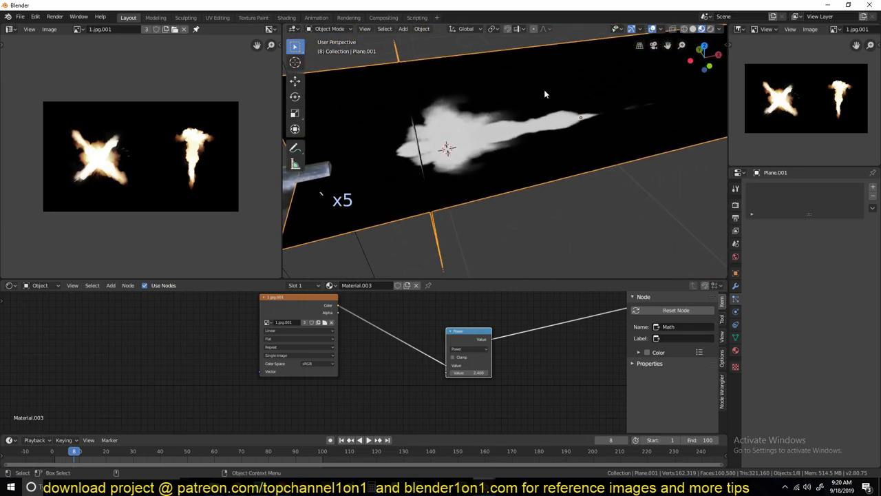
pyautogui.moveTo(509, 118); pyautogui.dragTo(475, 108, button='middle')
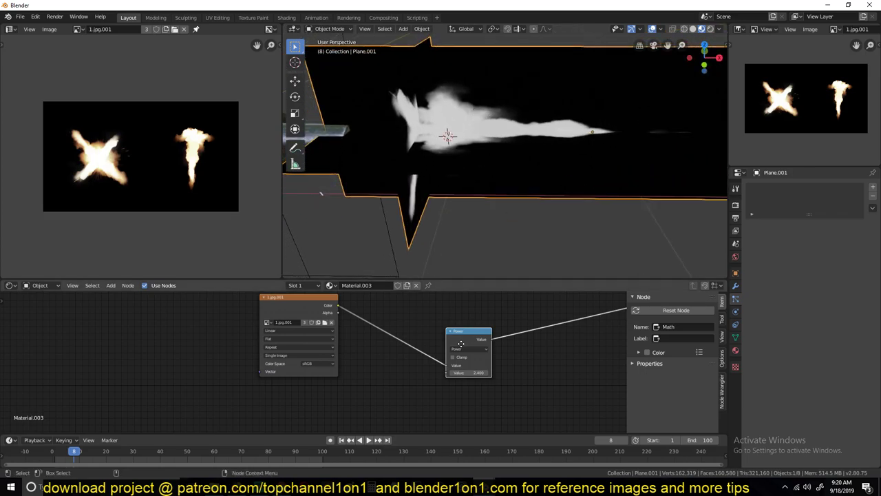
pyautogui.moveTo(462, 347); pyautogui.dragTo(472, 373, button='middle')
pyautogui.keyDown('ctrl'); pyautogui.keyDown('shift'); pyautogui.click(334, 338); pyautogui.keyUp('shift'); pyautogui.keyUp('ctrl')
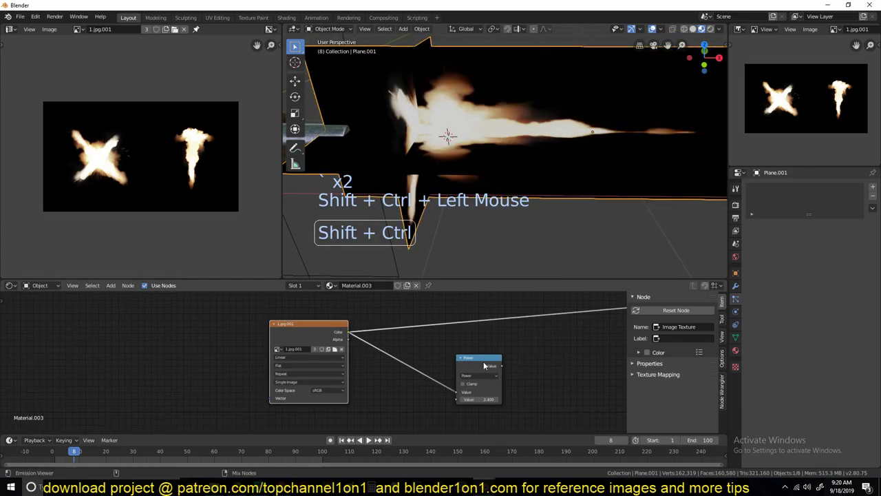
pyautogui.keyDown('ctrl'); pyautogui.keyDown('shift'); pyautogui.click(484, 366); pyautogui.keyUp('shift'); pyautogui.keyUp('ctrl')
pyautogui.keyDown('ctrl'); pyautogui.keyDown('shift'); pyautogui.click(328, 333); pyautogui.keyUp('shift'); pyautogui.keyUp('ctrl')
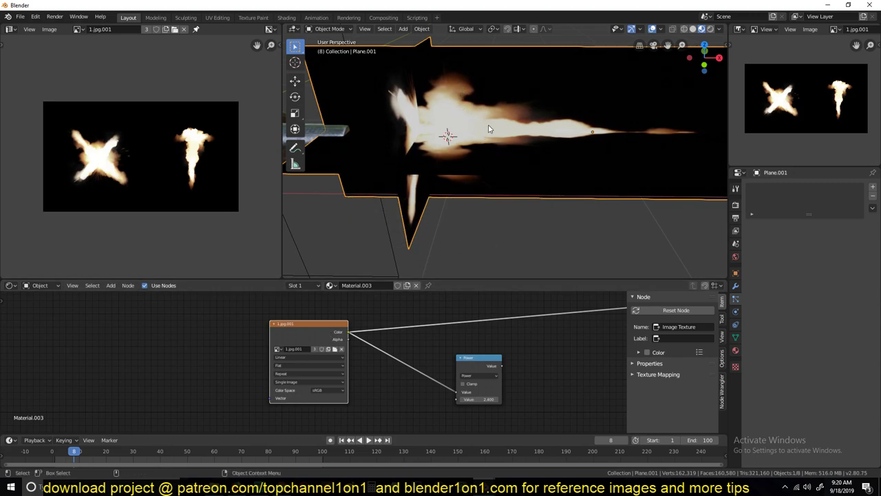
pyautogui.keyDown('ctrl'); pyautogui.keyDown('shift'); pyautogui.click(484, 366); pyautogui.keyUp('shift'); pyautogui.keyUp('ctrl')
# Connect the Power node's Value output to the Principled BSDF's Alpha input and route the Principled BSDF back to the material output
pyautogui.scroll(-5, 413, 358)
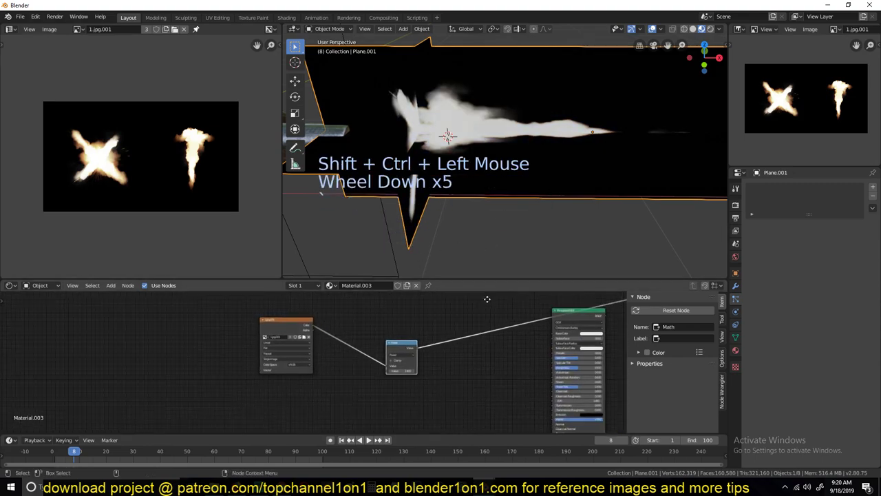
pyautogui.press('`')
pyautogui.moveTo(475, 405); pyautogui.dragTo(509, 395, button='middle')
pyautogui.moveTo(420, 320); pyautogui.dragTo(576, 396)
pyautogui.moveTo(379, 331); pyautogui.dragTo(361, 351, button='middle')
pyautogui.keyDown('ctrl'); pyautogui.keyDown('shift'); pyautogui.click(580, 312); pyautogui.keyUp('shift'); pyautogui.keyUp('ctrl')
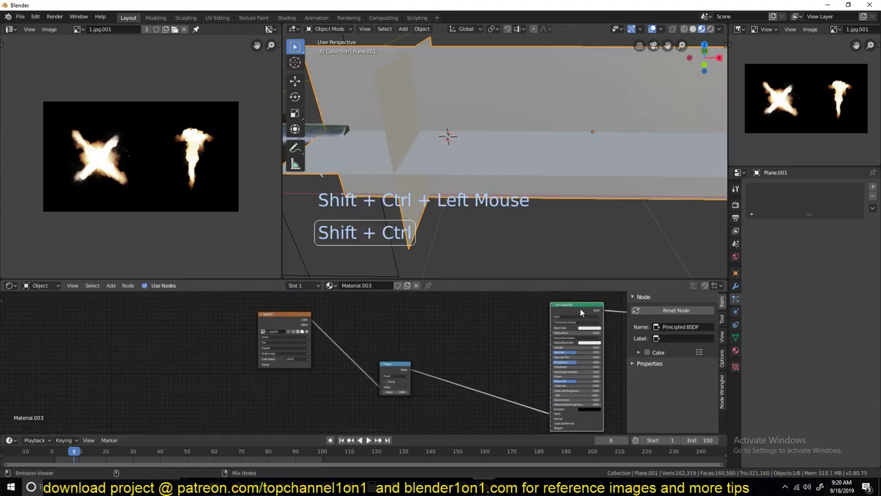
# Connect the Image Texture's Color output to the Principled BSDF's Base Color and check the flash planes
pyautogui.moveTo(569, 187); pyautogui.dragTo(484, 176, button='middle')
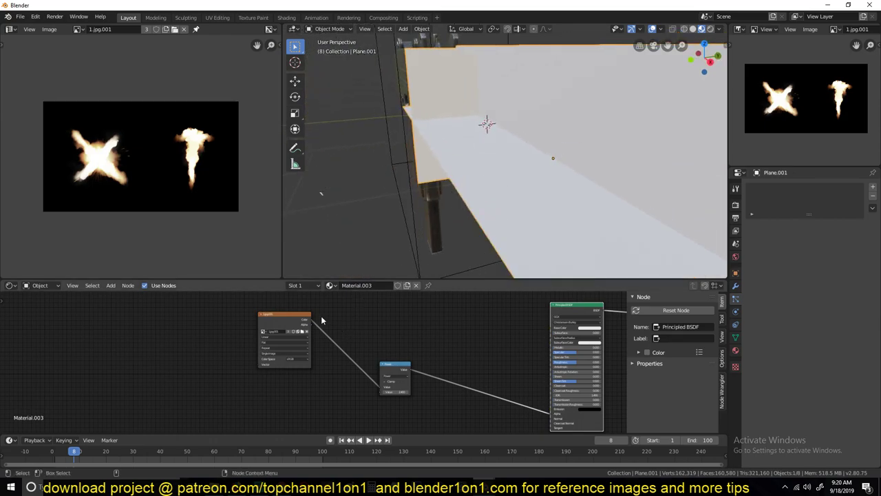
pyautogui.moveTo(310, 324); pyautogui.dragTo(553, 330)
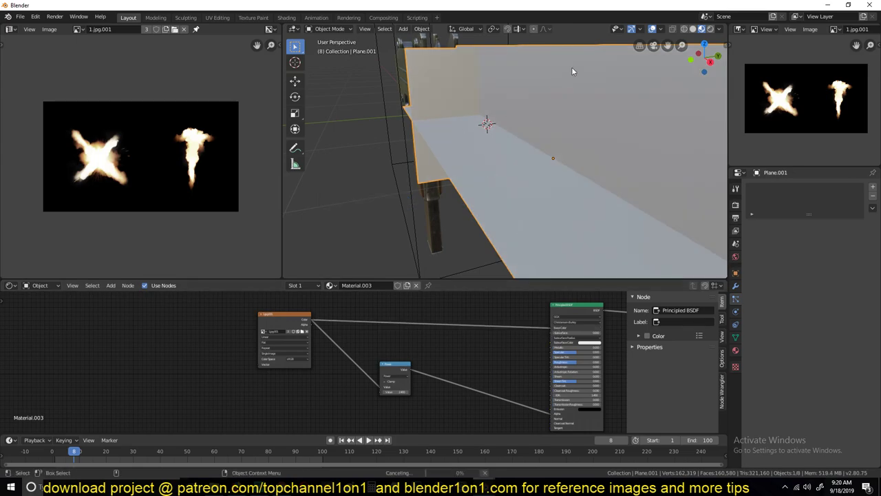
pyautogui.moveTo(527, 107); pyautogui.dragTo(603, 118, button='middle')
pyautogui.scroll(-2, 582, 166)
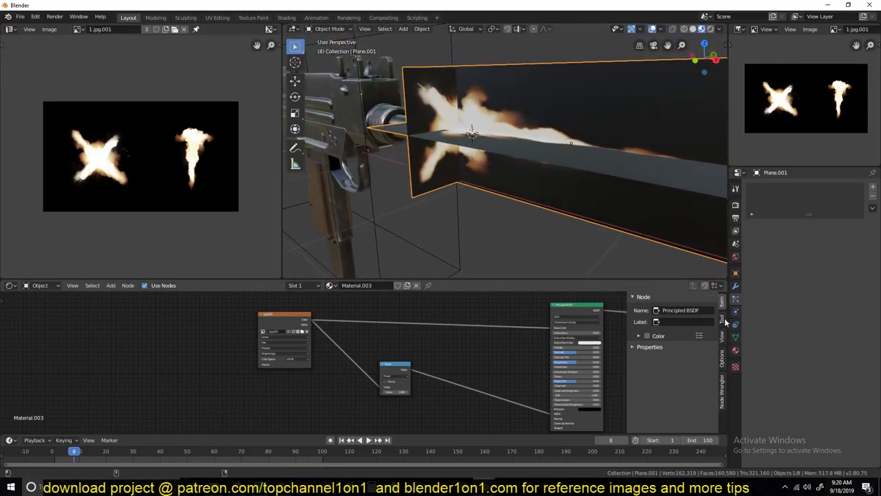
# Set the flash material's Blend Mode to Alpha Blend and deselect everything to inspect the transparent planes
pyautogui.click(736, 351)
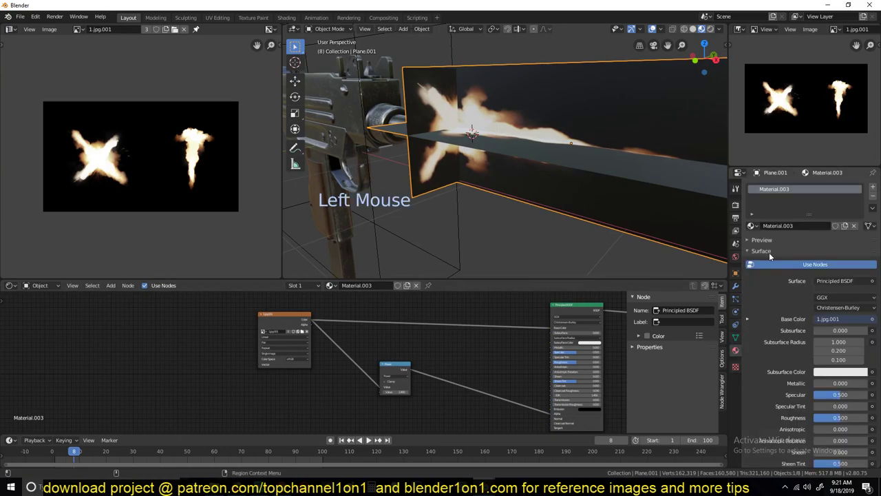
pyautogui.click(750, 250)
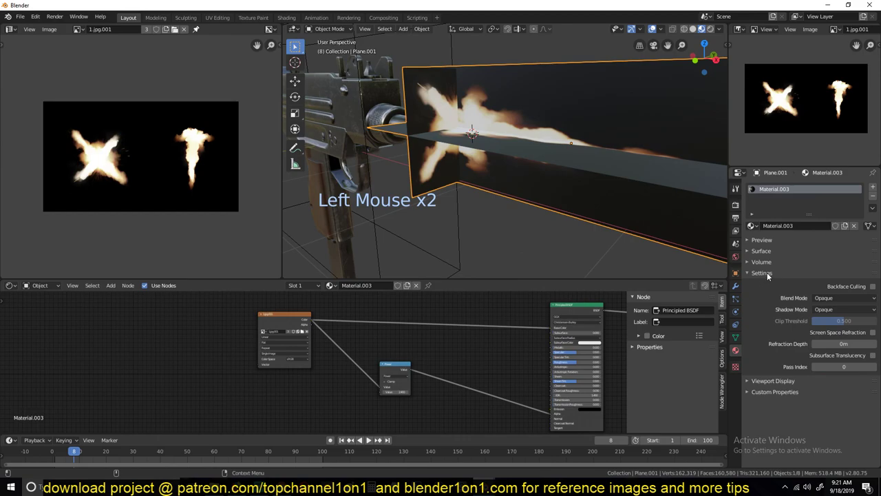
pyautogui.click(831, 297)
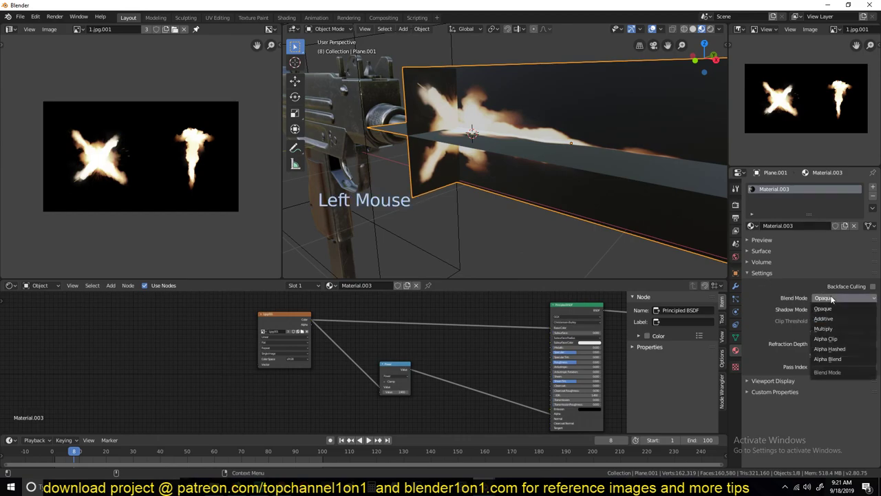
pyautogui.click(830, 359)
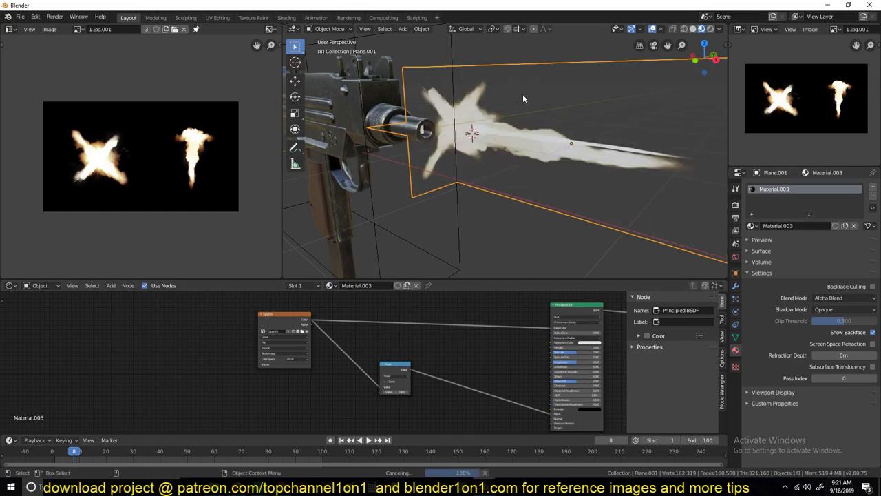
pyautogui.moveTo(609, 134); pyautogui.dragTo(568, 165, button='middle')
pyautogui.hotkey('alt', 'a')
pyautogui.hotkey('alt', 'a')
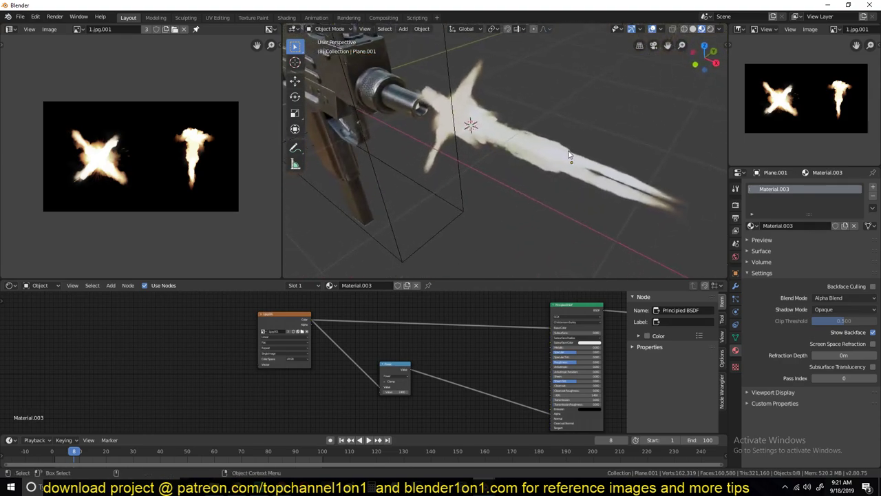
# Try the Additive and Alpha Hashed blend modes on the flash material and return to Alpha Blend
pyautogui.click(837, 297)
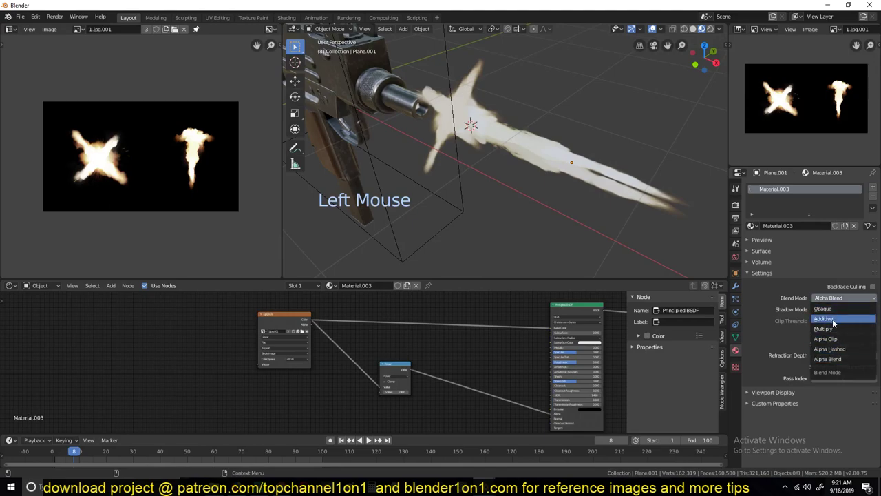
pyautogui.click(833, 321)
pyautogui.moveTo(578, 172); pyautogui.dragTo(619, 159, button='middle')
pyautogui.click(837, 297)
pyautogui.click(841, 363)
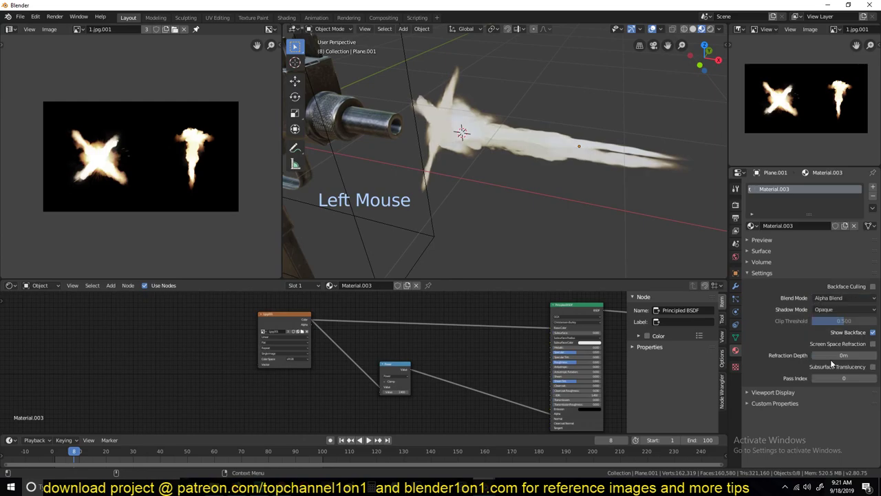
pyautogui.click(841, 298)
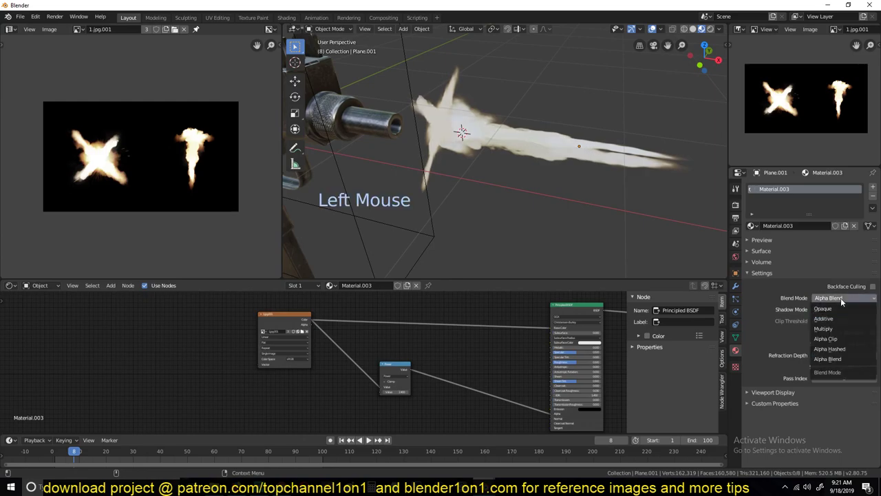
pyautogui.click(837, 347)
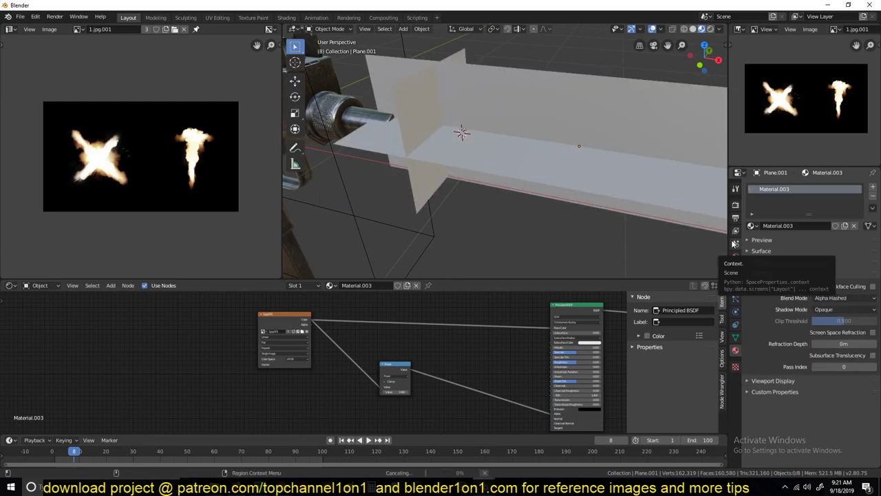
pyautogui.click(870, 302)
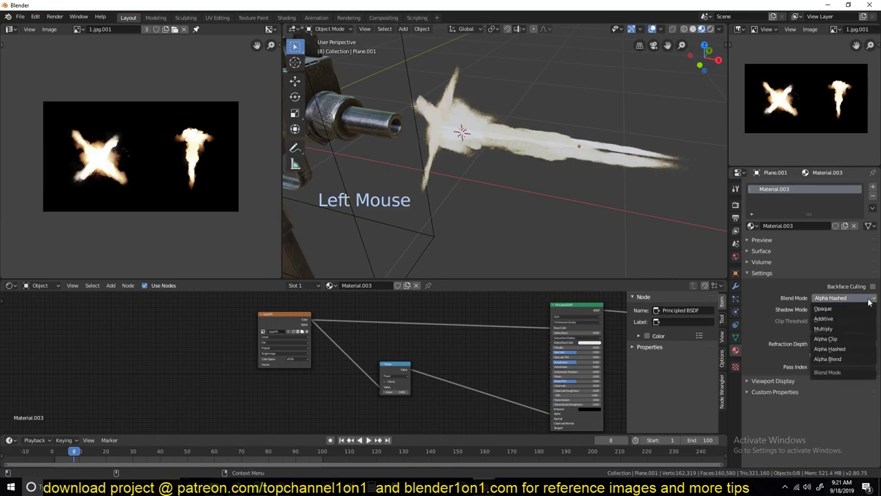
pyautogui.click(846, 356)
# Connect the Image Texture's Color output to the Principled BSDF's Emission input and inspect the brighter flash
pyautogui.keyDown('alt'); pyautogui.moveTo(569, 176); pyautogui.dragTo(407, 113, button='middle'); pyautogui.keyUp('alt')
pyautogui.scroll(2, 450, 137)
pyautogui.moveTo(426, 333); pyautogui.dragTo(431, 312, button='middle')
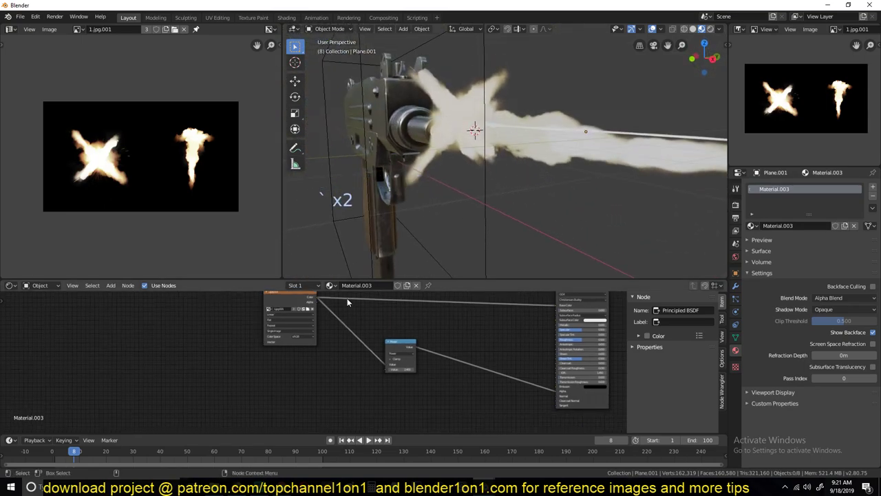
pyautogui.moveTo(317, 301); pyautogui.dragTo(561, 391)
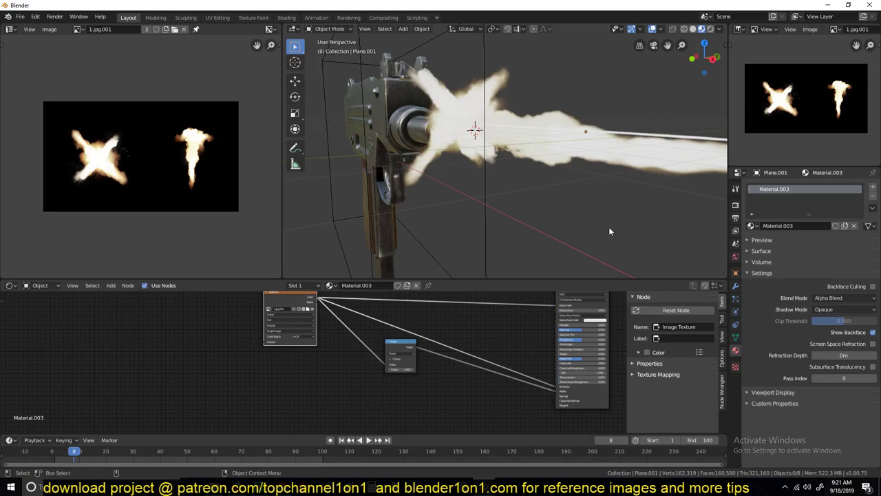
pyautogui.scroll(3, 547, 187)
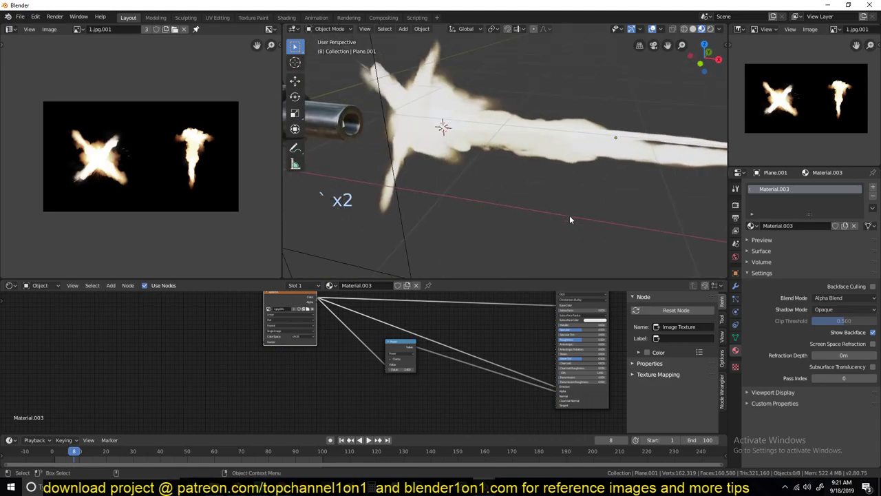
pyautogui.scroll(2, 481, 351)
# Set the Power node's exponent value to 0.360 and check the flash around the gun barrel
pyautogui.scroll(2, 483, 349)
pyautogui.moveTo(419, 365)
pyautogui.mouseDown()
pyautogui.moveTo(344, 365)
pyautogui.moveTo(417, 365)
pyautogui.mouseUp()
pyautogui.scroll(-3, 496, 138)
pyautogui.moveTo(496, 138); pyautogui.dragTo(348, 131, button='middle')
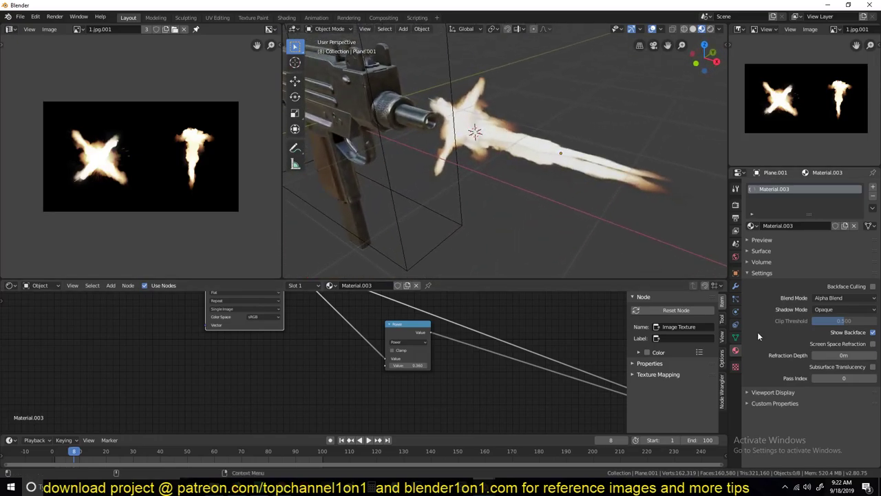
# Enable Bloom in the Eevee render settings and view the flash's glow
pyautogui.click(735, 205)
pyautogui.click(756, 260)
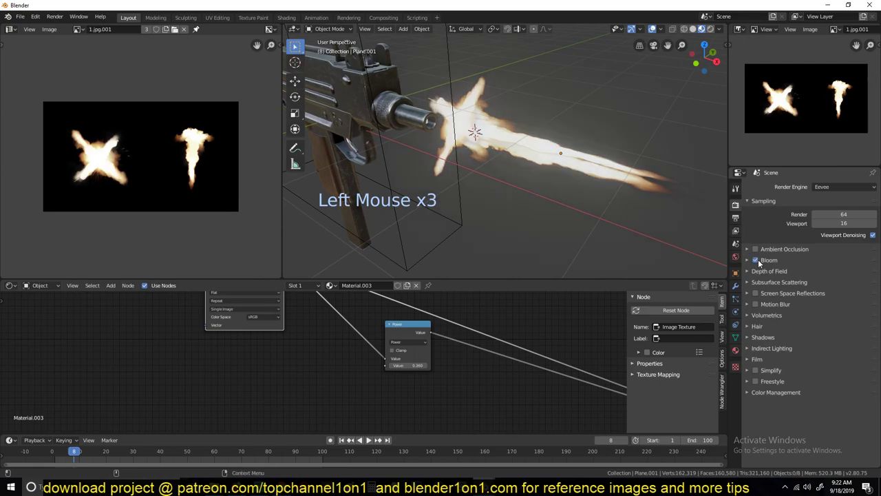
pyautogui.moveTo(626, 203); pyautogui.dragTo(551, 153, button='middle')
# Disconnect the texture from the Principled BSDF's Emission input and try adjusting the brightness of the Emission color
pyautogui.moveTo(560, 373); pyautogui.dragTo(458, 329, button='middle')
pyautogui.moveTo(531, 354); pyautogui.dragTo(545, 394, button='middle')
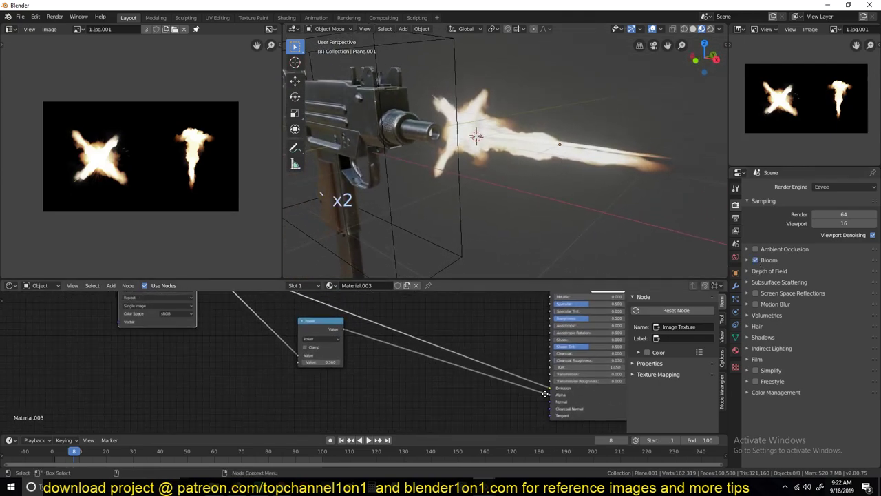
pyautogui.moveTo(550, 388); pyautogui.dragTo(511, 377)
pyautogui.moveTo(606, 393); pyautogui.dragTo(542, 376, button='middle')
pyautogui.click(551, 371)
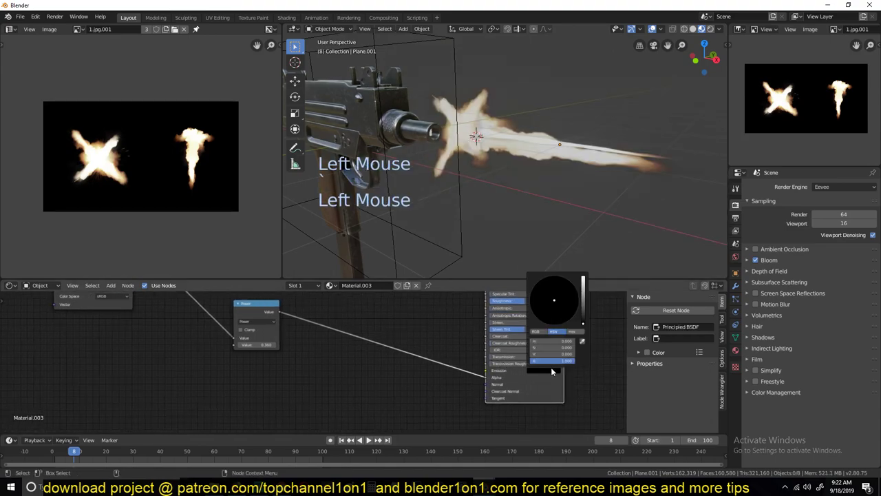
pyautogui.moveTo(582, 309)
pyautogui.mouseDown()
pyautogui.moveTo(583, 297)
pyautogui.moveTo(583, 324)
pyautogui.mouseUp()
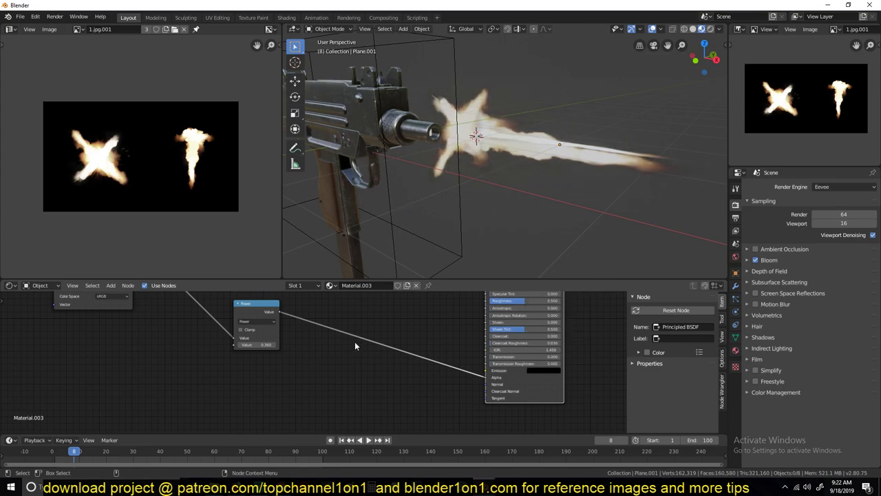
# Reconnect the Image Texture's Color output to the Principled BSDF's Emission input
pyautogui.scroll(-3, 364, 355)
pyautogui.moveTo(364, 331); pyautogui.dragTo(364, 353, button='middle')
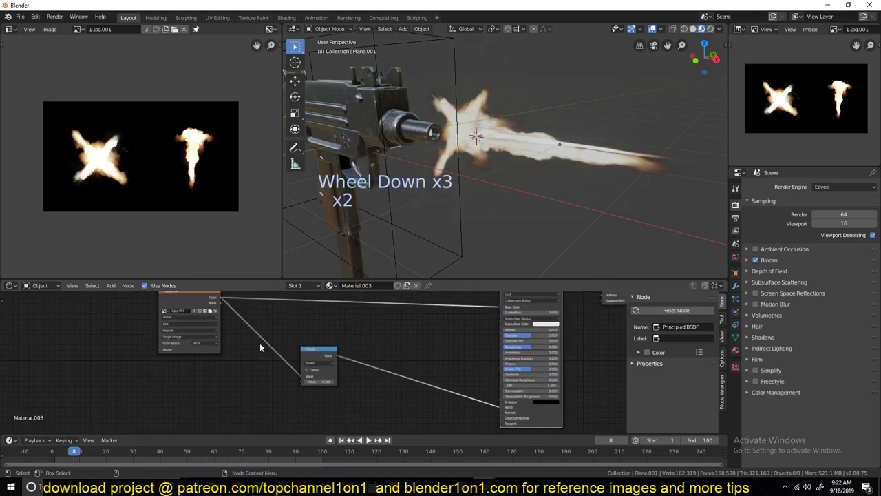
pyautogui.moveTo(221, 298); pyautogui.dragTo(504, 401)
# Insert a MixRGB node on the link between the Image Texture and Base Color and set its Fac to 1.000
pyautogui.moveTo(406, 329); pyautogui.dragTo(428, 366, button='middle')
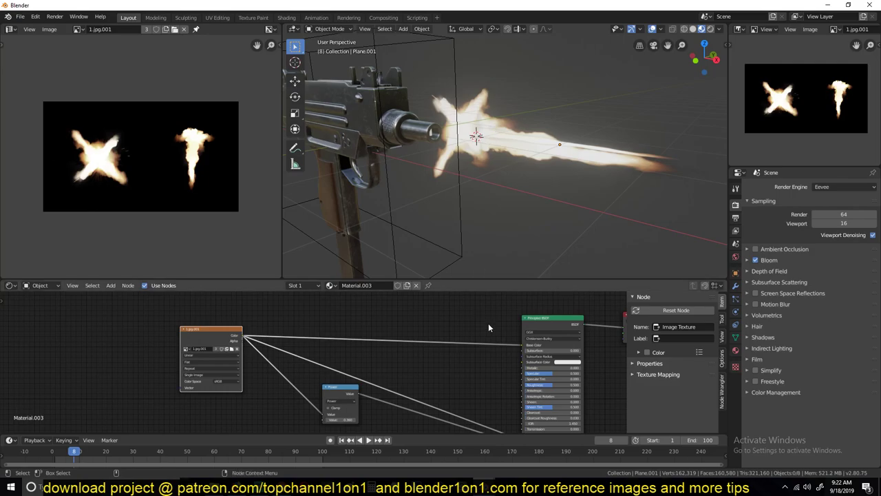
pyautogui.hotkey('shift', 'a')
pyautogui.moveTo(427, 303)
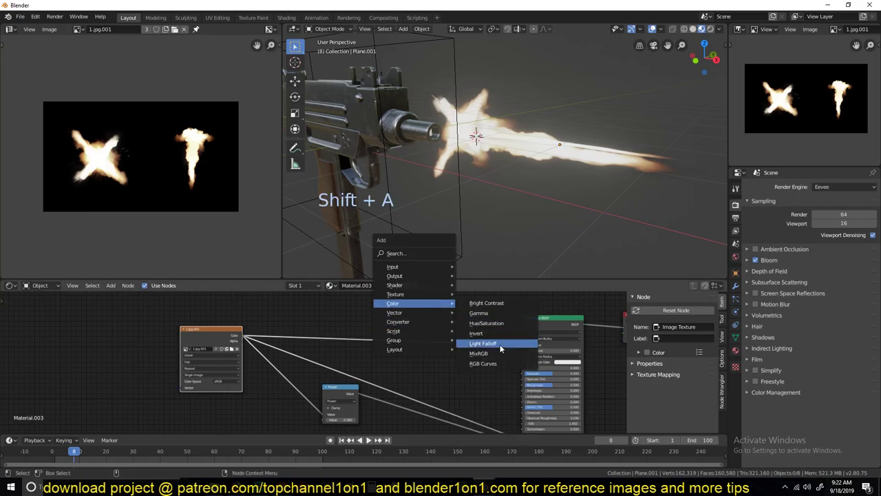
pyautogui.click(482, 349)
pyautogui.click(454, 360)
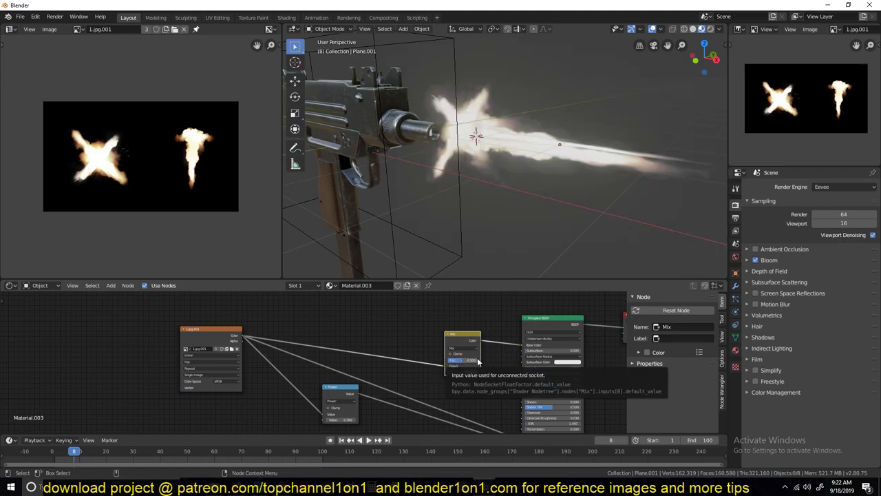
pyautogui.scroll(4, 482, 358)
pyautogui.moveTo(523, 358); pyautogui.dragTo(544, 358)
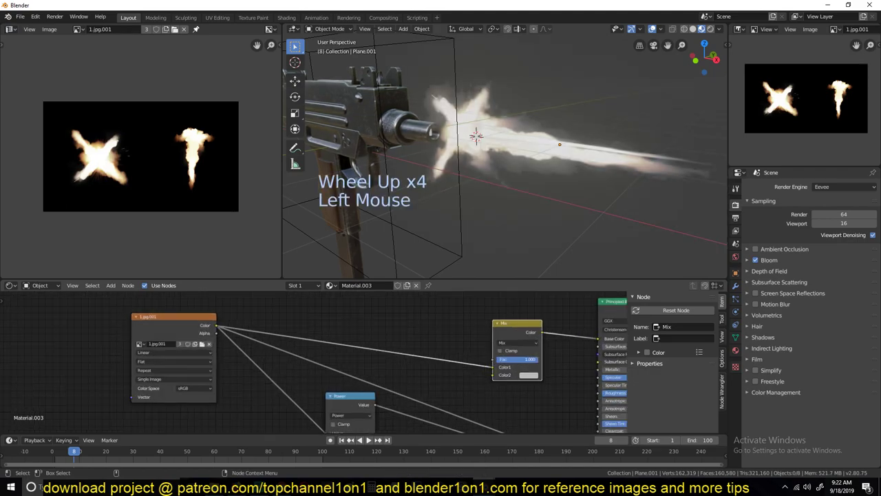
# Set the Mix node's blend type to Overlay and its Color2 to orange with hue 0.110, saturation 1.000 and value 0.735
pyautogui.click(534, 344)
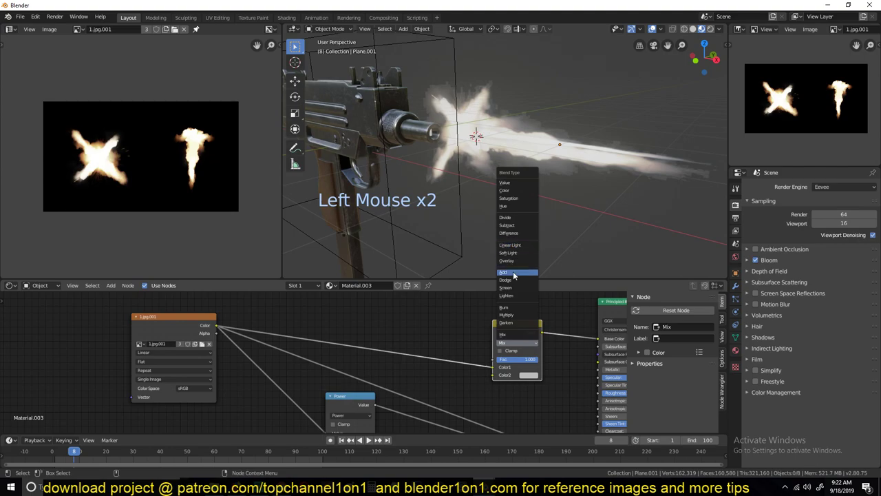
pyautogui.click(517, 259)
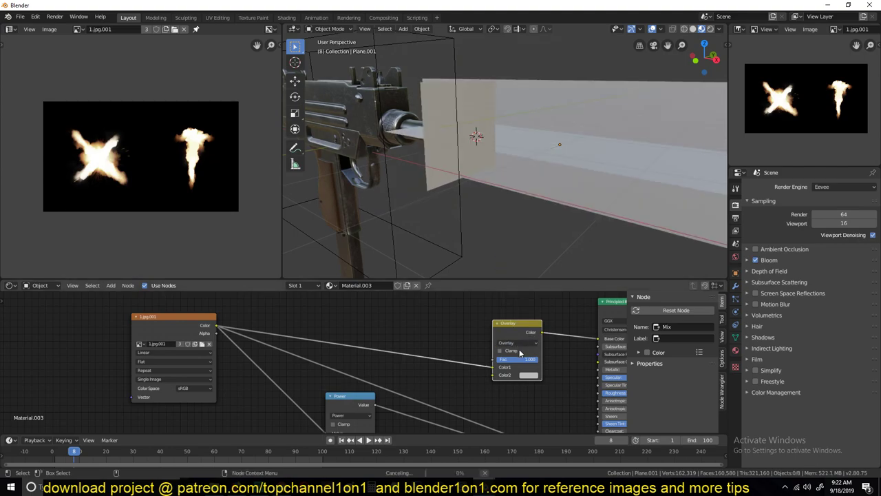
pyautogui.click(531, 376)
pyautogui.click(537, 311)
pyautogui.moveTo(523, 303); pyautogui.dragTo(529, 317)
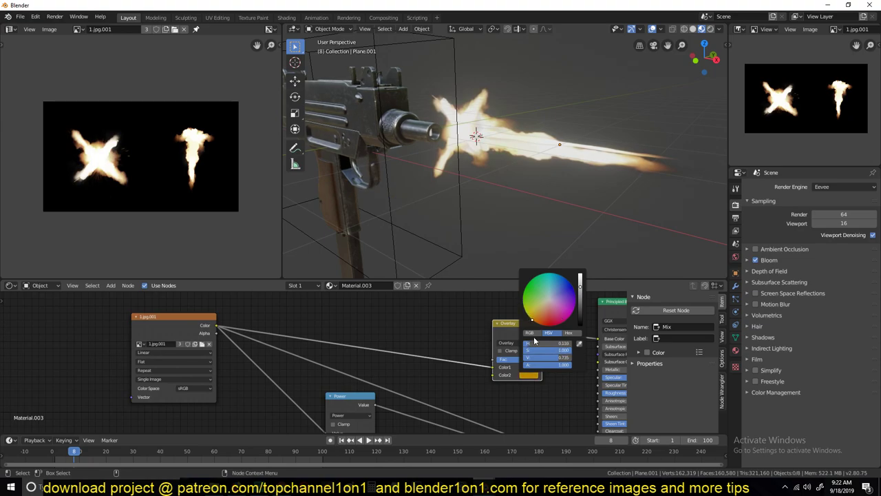
# Change the Mix node's Color2 to a pale orange with hue 0.097 and saturation 0.483, raising its brightness value well above 1
pyautogui.moveTo(577, 294); pyautogui.dragTo(582, 275)
pyautogui.moveTo(532, 319)
pyautogui.mouseDown()
pyautogui.moveTo(576, 303)
pyautogui.moveTo(561, 296)
pyautogui.moveTo(542, 310)
pyautogui.mouseUp()
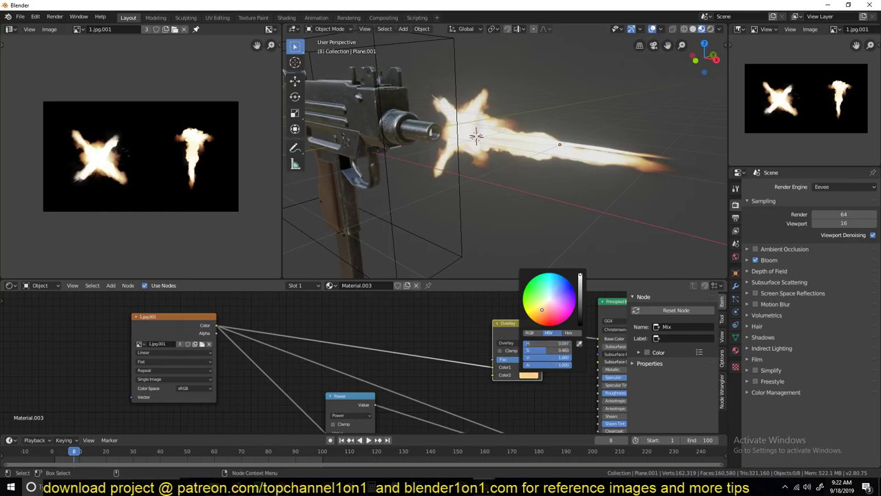
pyautogui.press('Return')
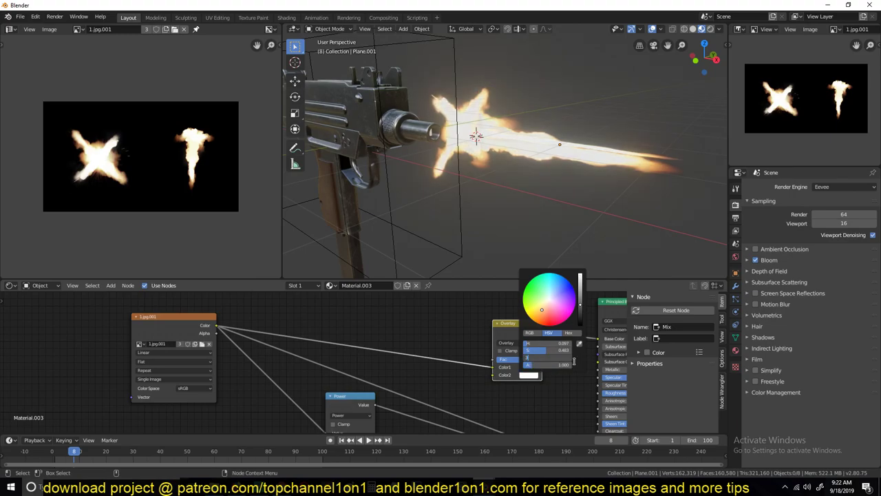
pyautogui.moveTo(572, 361); pyautogui.dragTo(580, 365)
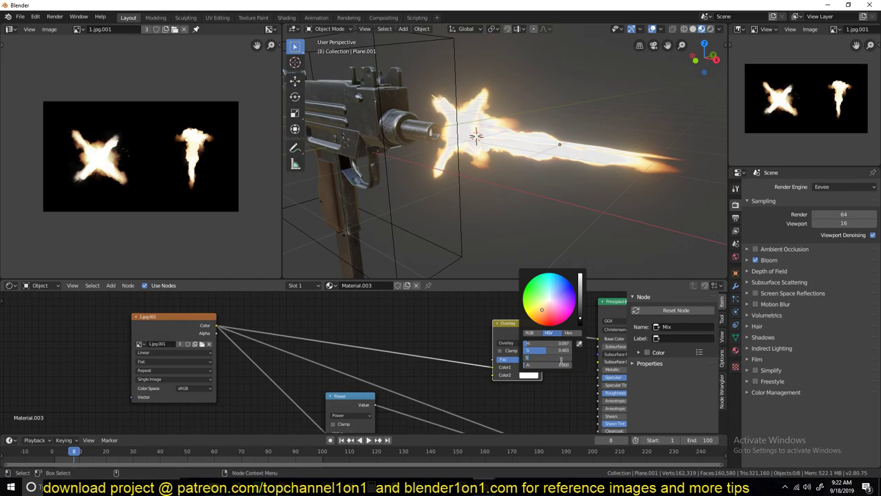
pyautogui.scroll(-3, 553, 196)
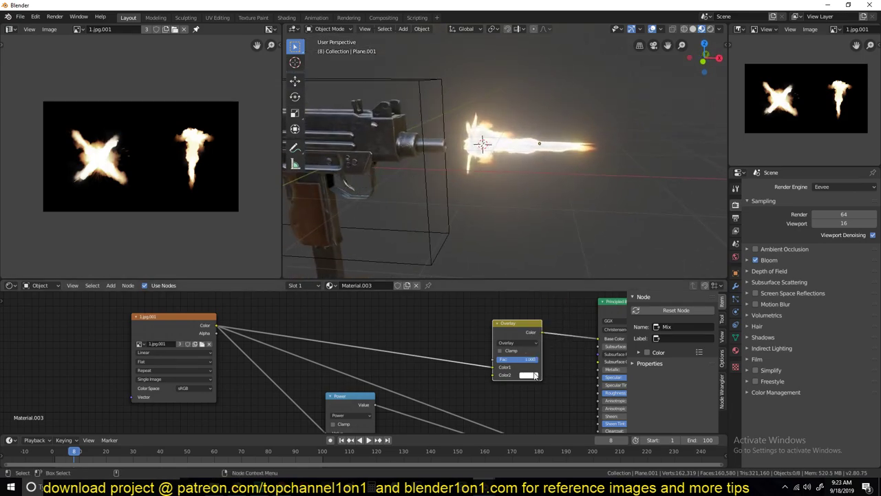
pyautogui.click(535, 375)
pyautogui.moveTo(566, 357)
pyautogui.mouseDown()
pyautogui.moveTo(541, 357)
pyautogui.moveTo(551, 357)
pyautogui.mouseUp()
# Preview the animation and move the crossed flash planes away from the gun, beyond the muzzle
pyautogui.moveTo(515, 212)
pyautogui.mouseDown()
pyautogui.moveTo(438, 200)
pyautogui.moveTo(500, 216)
pyautogui.mouseUp()
pyautogui.moveTo(508, 198); pyautogui.dragTo(441, 214, button='middle')
pyautogui.moveTo(529, 197); pyautogui.dragTo(612, 205, button='middle')
pyautogui.keyDown('shift'); pyautogui.moveTo(494, 193); pyautogui.dragTo(571, 176, button='middle'); pyautogui.keyUp('shift')
pyautogui.press('space')
pyautogui.press('space')
pyautogui.press('space')
pyautogui.click(575, 178)
pyautogui.scroll(-3, 573, 179)
pyautogui.press('space')
pyautogui.press('g')
pyautogui.click(639, 135)
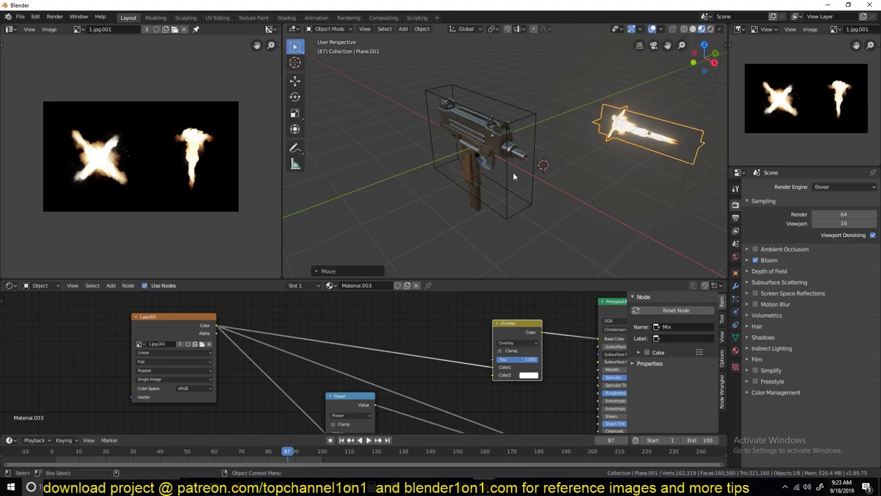
# Select the emitter plane inside the gun barrel and set its particles to render as Object
pyautogui.moveTo(515, 177); pyautogui.dragTo(537, 180, button='middle')
pyautogui.scroll(9, 585, 186)
pyautogui.moveTo(628, 193); pyautogui.dragTo(603, 196, button='middle')
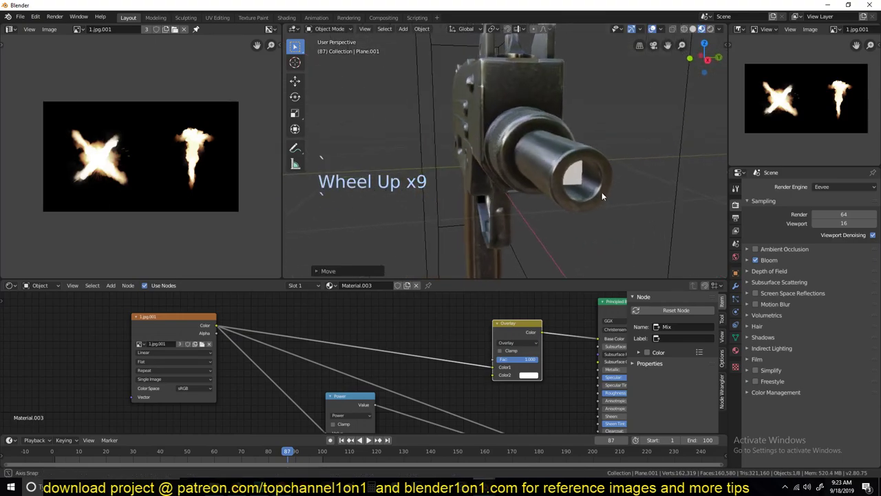
pyautogui.click(563, 177)
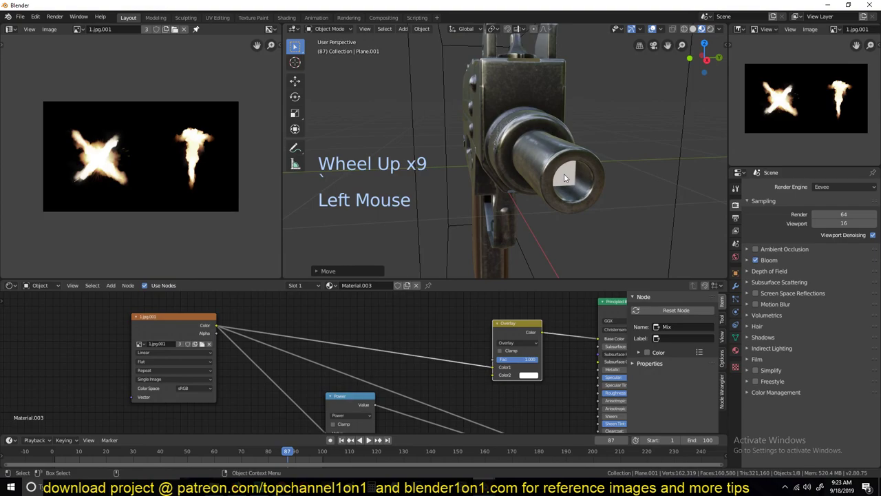
pyautogui.click(736, 314)
pyautogui.click(736, 299)
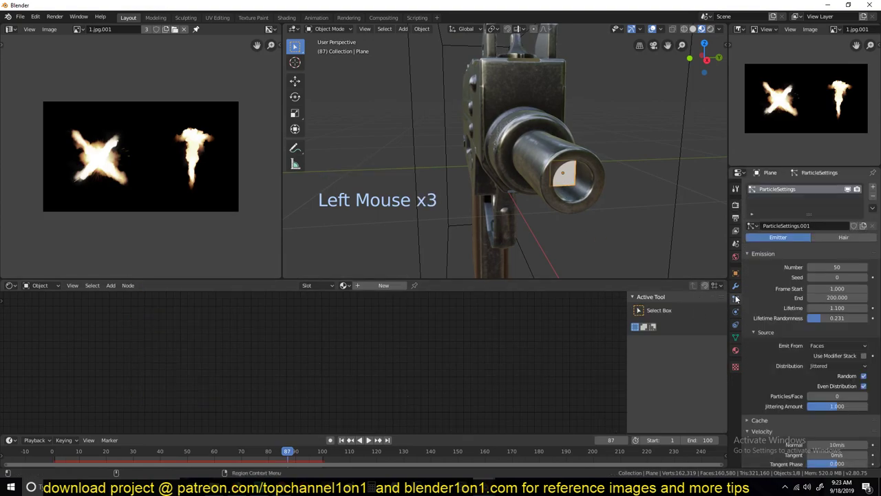
pyautogui.scroll(-13, 787, 313)
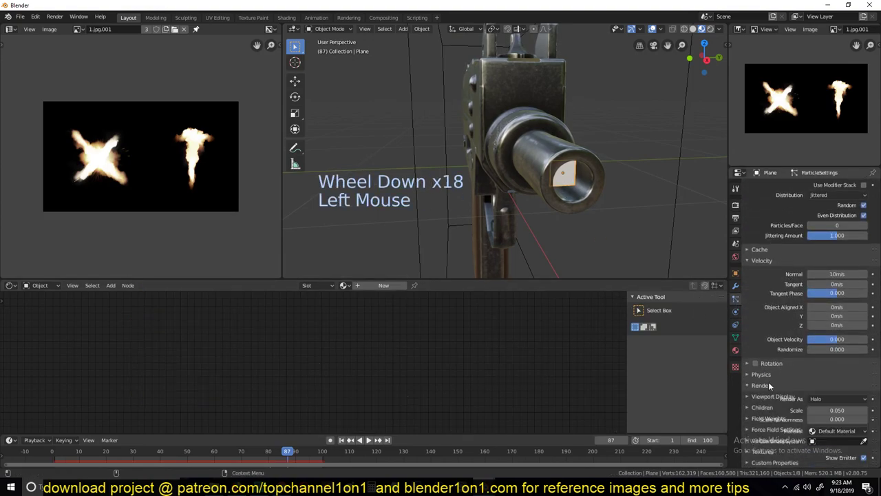
pyautogui.click(769, 385)
pyautogui.scroll(-7, 775, 368)
pyautogui.click(825, 313)
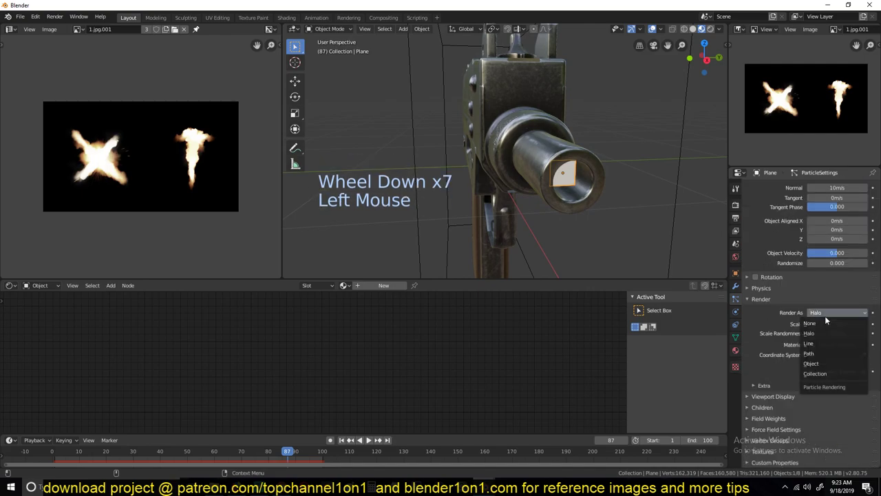
pyautogui.click(818, 364)
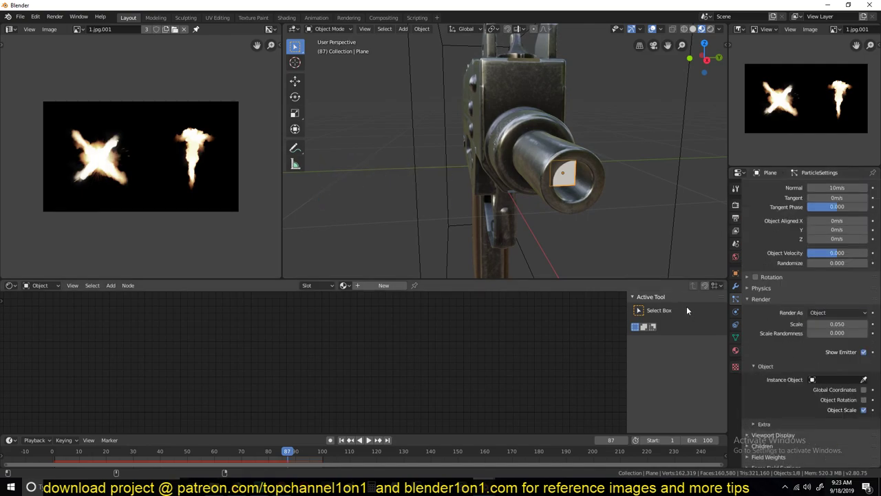
# Assign the crossed flash planes, Plane.001, as the particle system's instance object
pyautogui.scroll(-5, 591, 194)
pyautogui.moveTo(592, 195); pyautogui.dragTo(663, 187, button='middle')
pyautogui.scroll(-4, 647, 184)
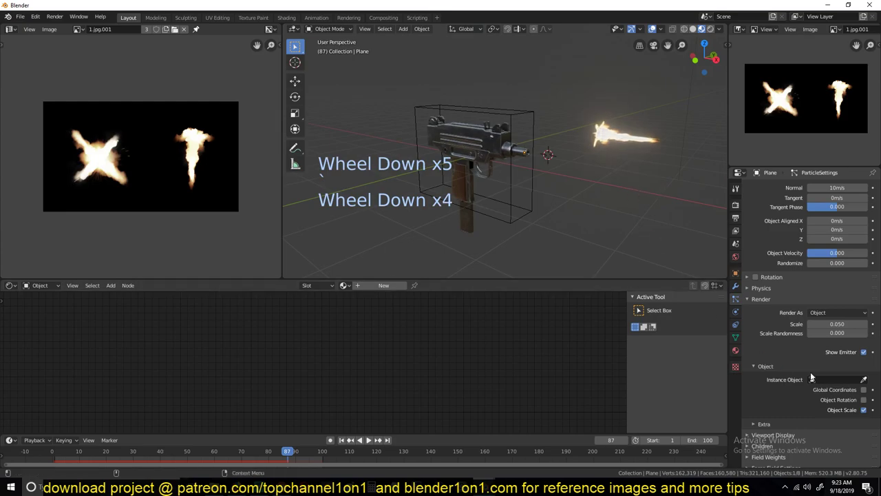
pyautogui.click(864, 379)
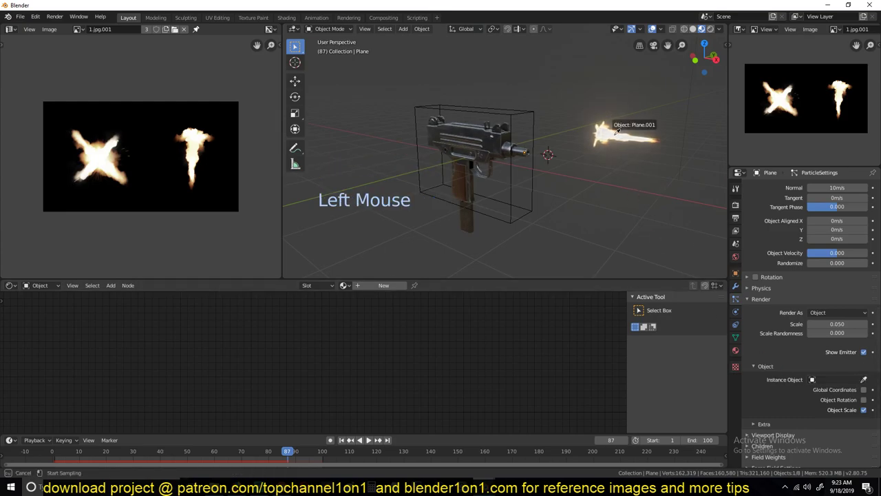
pyautogui.click(617, 133)
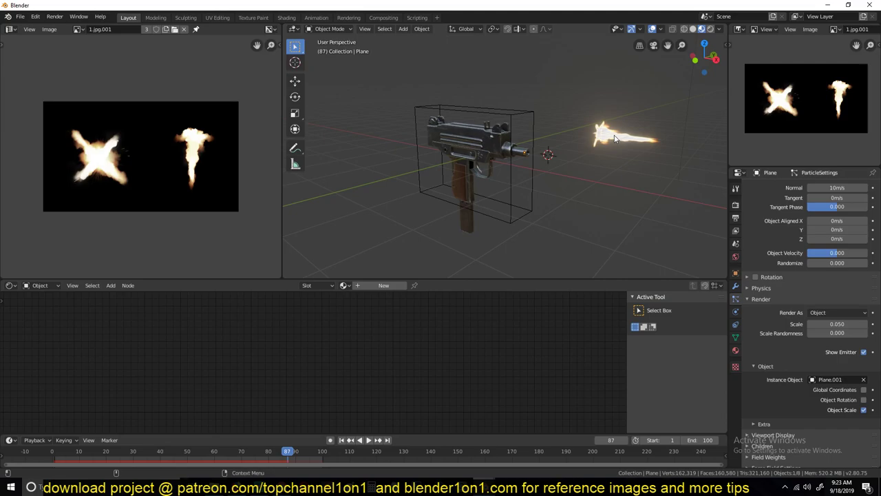
# Play the animation and set the particle render scale to 0.980
pyautogui.press('space')
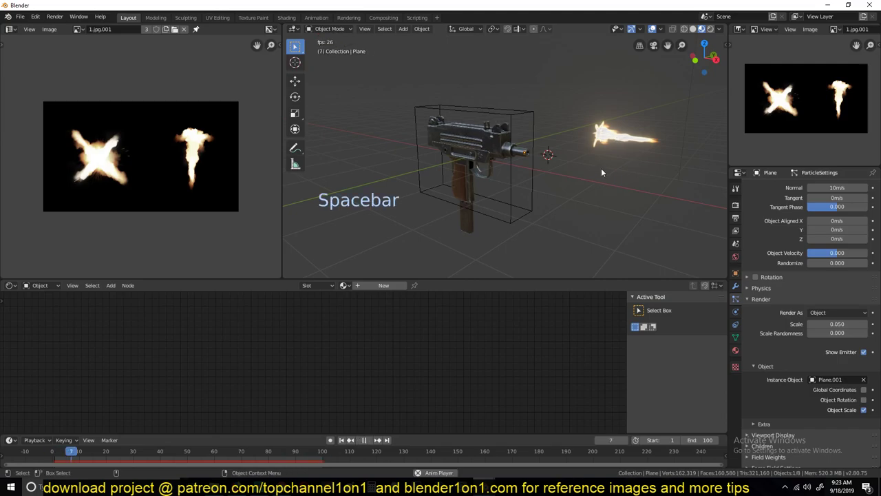
pyautogui.scroll(8, 601, 171)
pyautogui.moveTo(607, 162); pyautogui.dragTo(500, 153, button='middle')
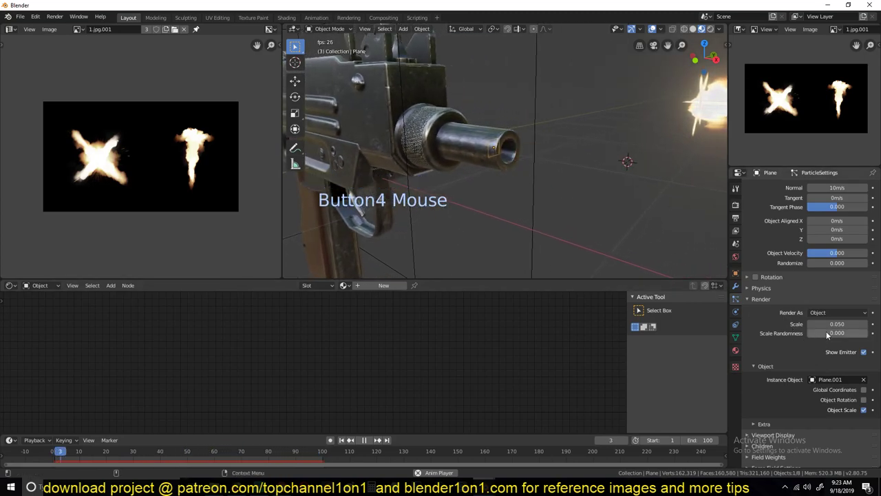
pyautogui.moveTo(830, 324); pyautogui.dragTo(849, 323)
# Try rotating the flash planes freely during playback, and undo the rotation
pyautogui.scroll(-6, 582, 175)
pyautogui.hotkey('alt', 'a')
pyautogui.click(587, 148)
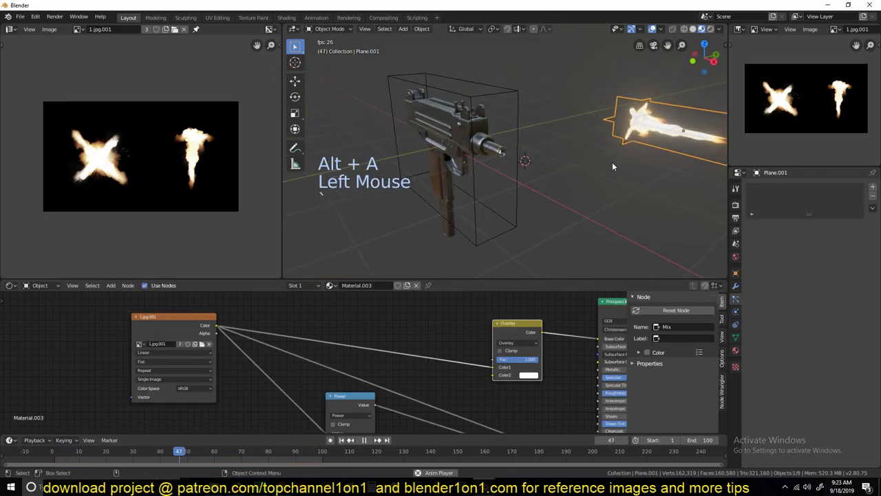
pyautogui.scroll(-2, 614, 163)
pyautogui.press('r')
pyautogui.press('r')
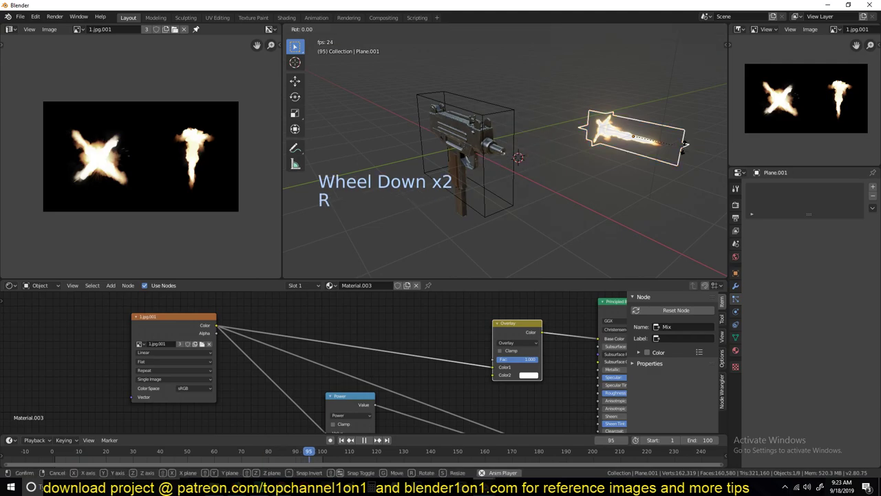
pyautogui.click(703, 173)
pyautogui.press('ctrl')
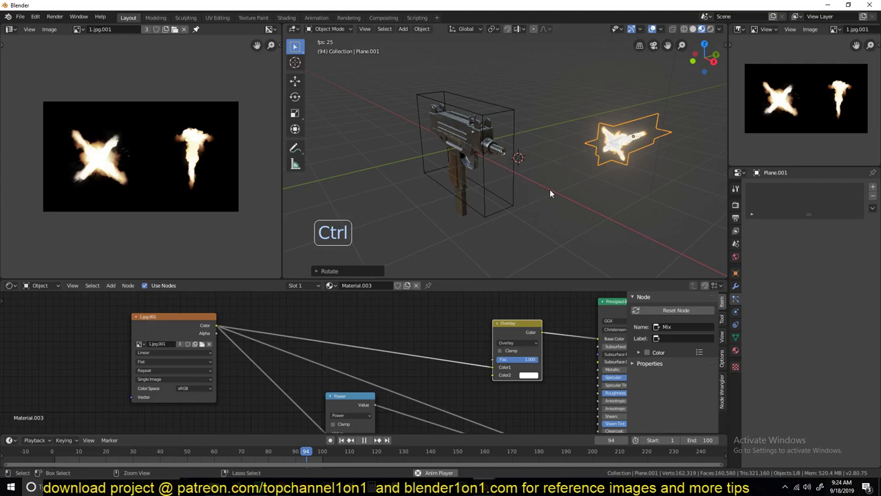
pyautogui.hotkey('ctrl', 'z')
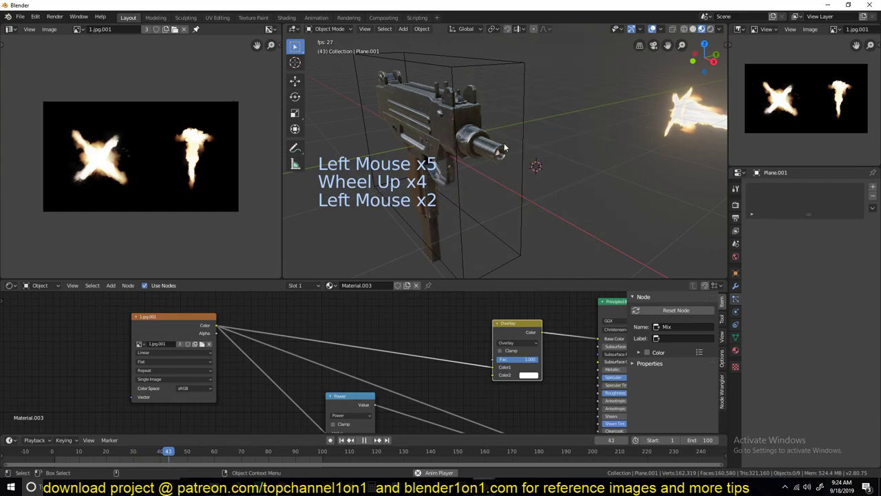
# Stop playback on a visible flash, select the emitter plane and enable Object Rotation for its particle instances
pyautogui.click(534, 147)
pyautogui.press('space')
pyautogui.click(501, 152)
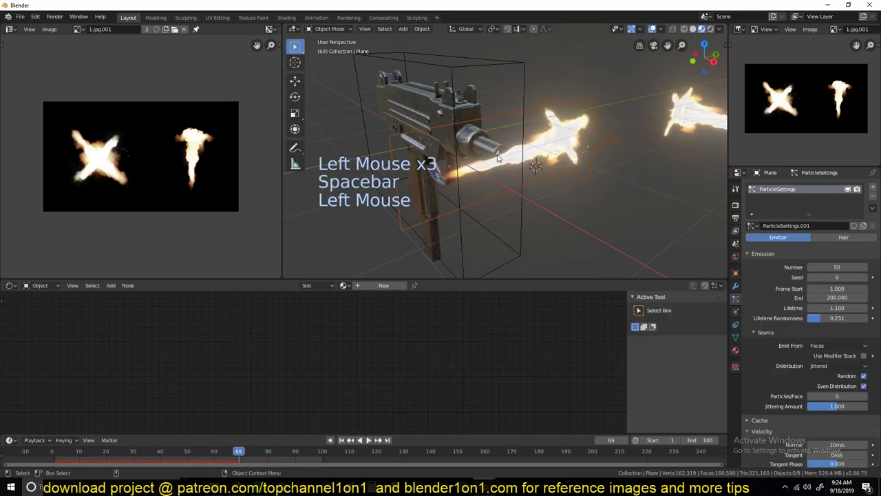
pyautogui.scroll(-12, 795, 372)
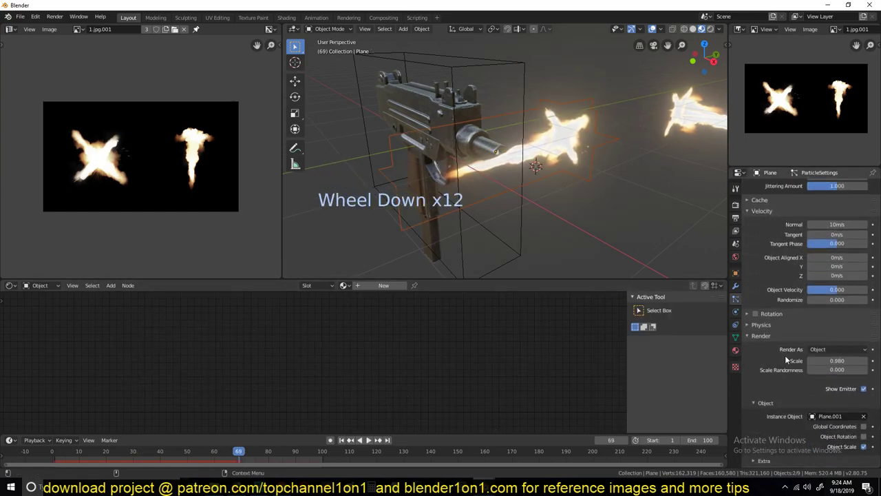
pyautogui.scroll(-5, 785, 355)
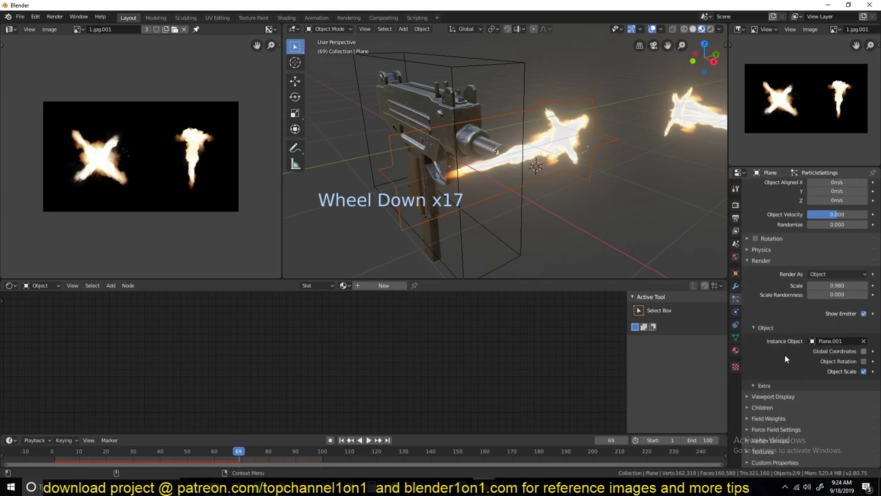
pyautogui.click(863, 362)
pyautogui.scroll(-4, 581, 173)
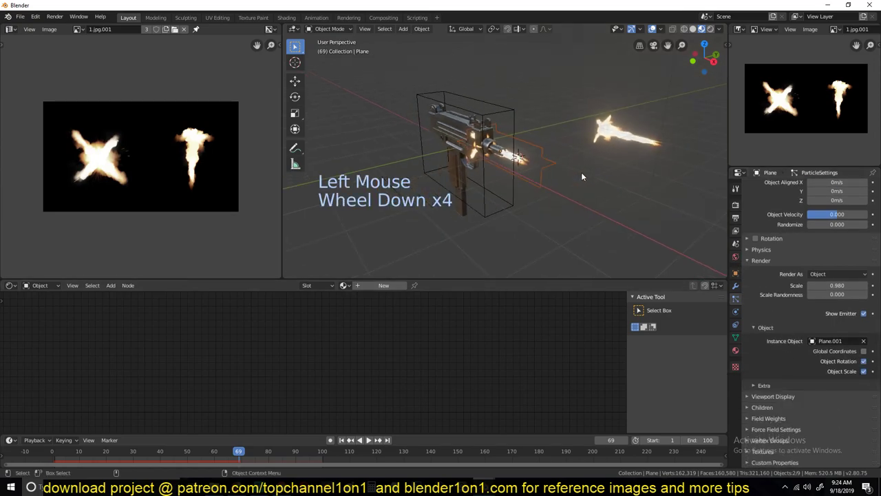
# Test a trackball rotation of the flash planes against the emitted flash at the gun, and replay the animation briefly
pyautogui.click(620, 134)
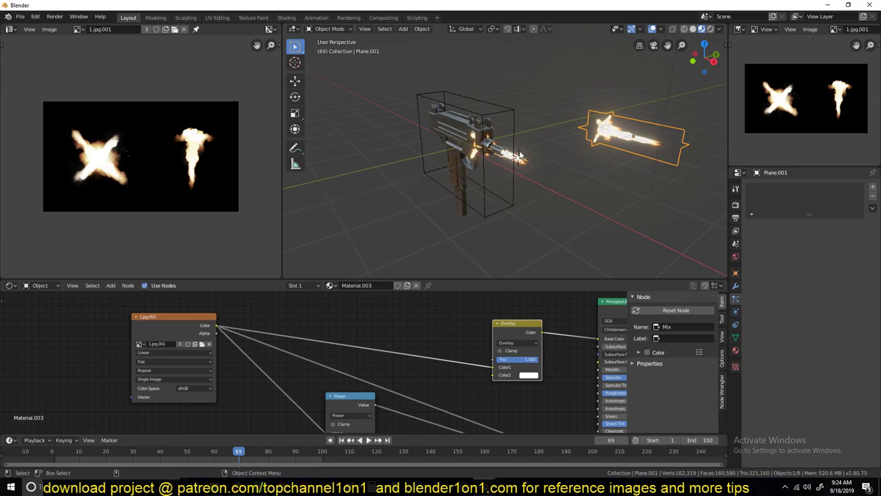
pyautogui.scroll(3, 516, 141)
pyautogui.scroll(-1, 517, 141)
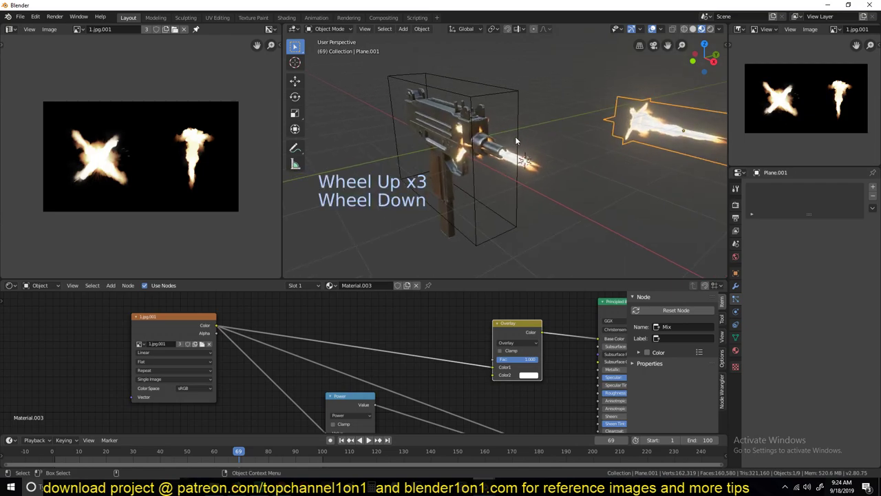
pyautogui.scroll(-1, 683, 163)
pyautogui.press('r')
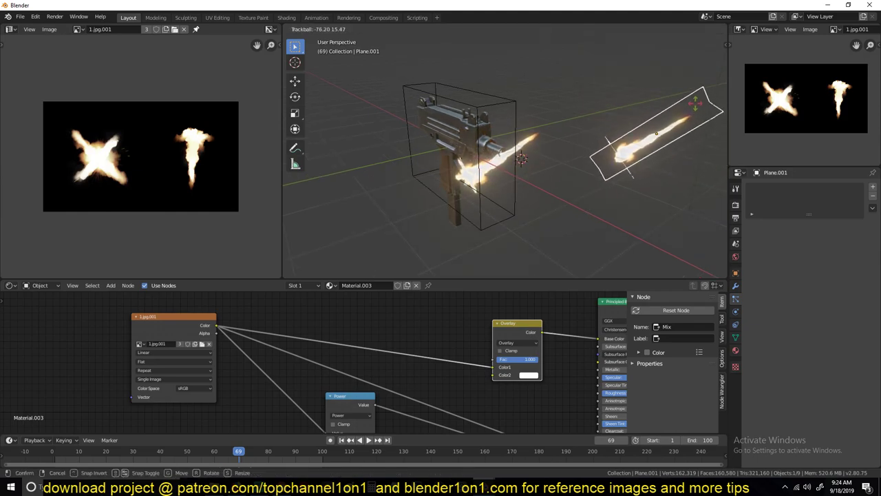
pyautogui.click(662, 162)
pyautogui.press('space')
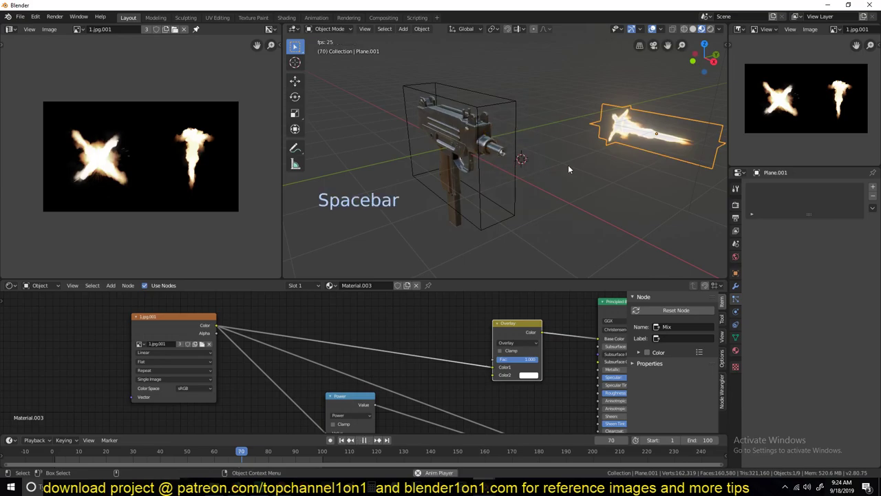
pyautogui.press('space')
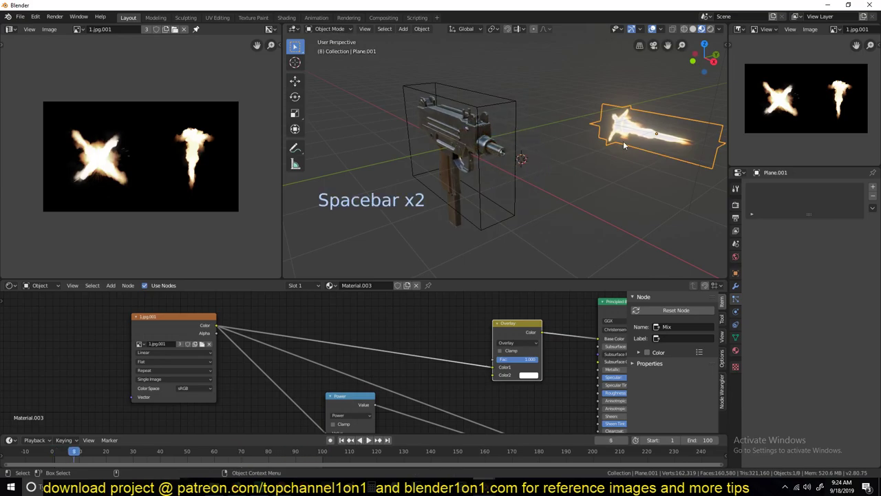
# Enter Edit Mode on the flash planes, reveal any hidden geometry and select all of the mesh
pyautogui.moveTo(490, 175); pyautogui.dragTo(456, 180, button='middle')
pyautogui.scroll(2, 568, 146)
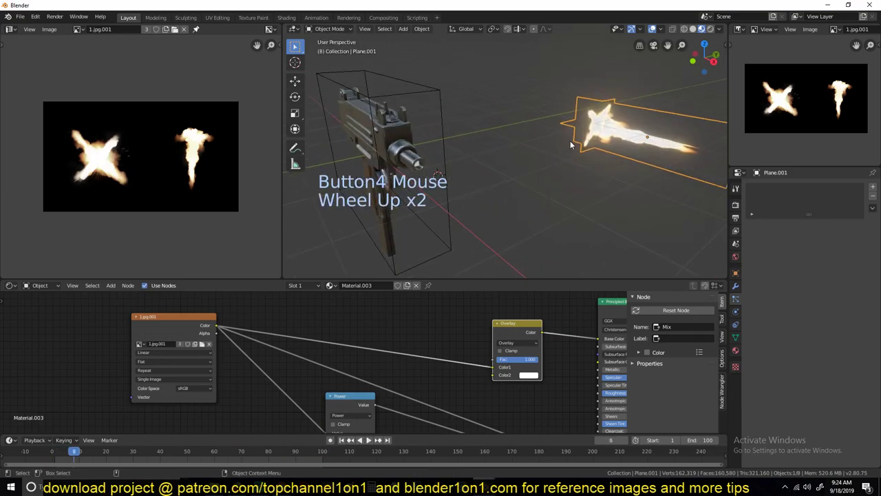
pyautogui.click(622, 148)
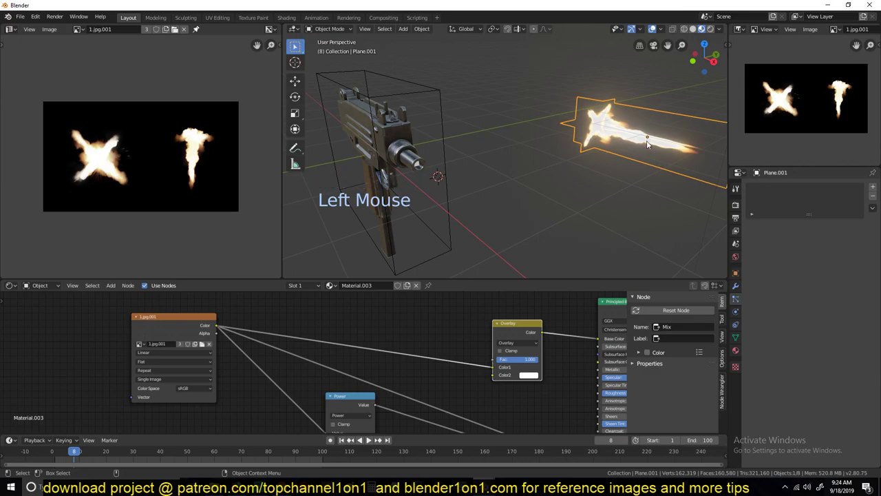
pyautogui.press('Tab')
pyautogui.press('Tab')
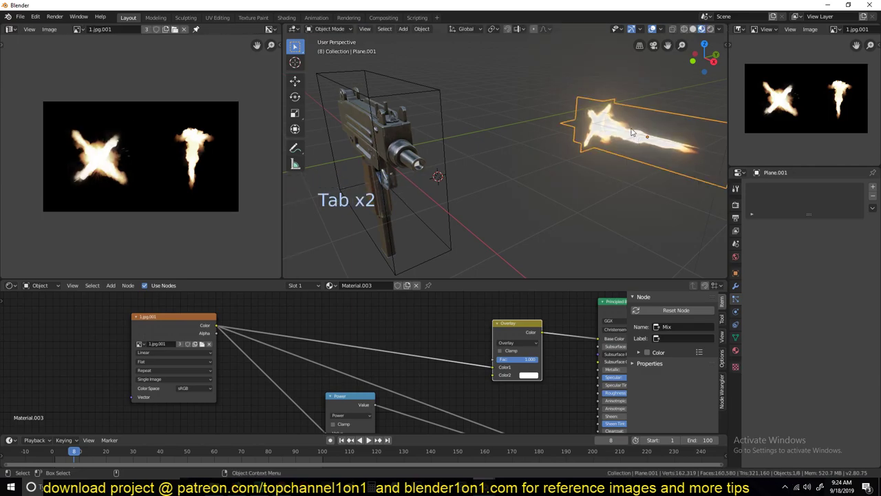
pyautogui.press('Tab')
pyautogui.press('a')
pyautogui.hotkey('alt', 'h')
pyautogui.press('a')
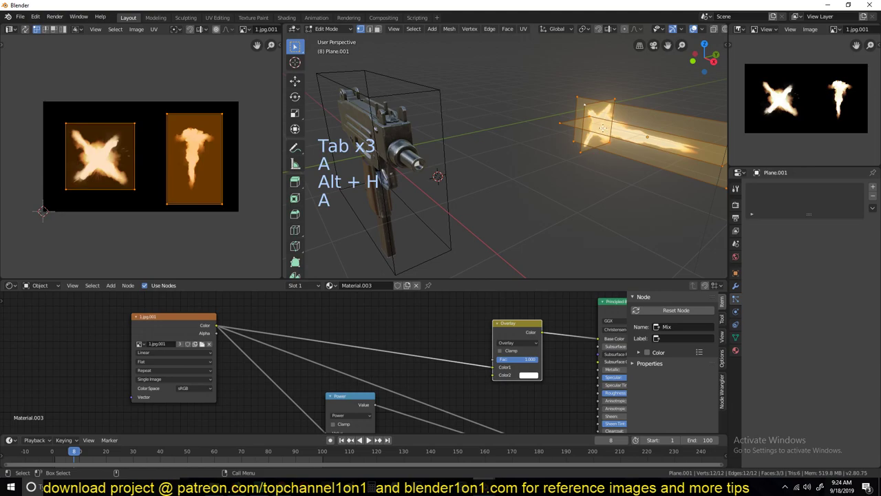
# Select the star-shaped flash face, snap the 3D cursor to it and return to Object Mode
pyautogui.moveTo(641, 148); pyautogui.dragTo(549, 102, button='middle')
pyautogui.press('3')
pyautogui.click(549, 102)
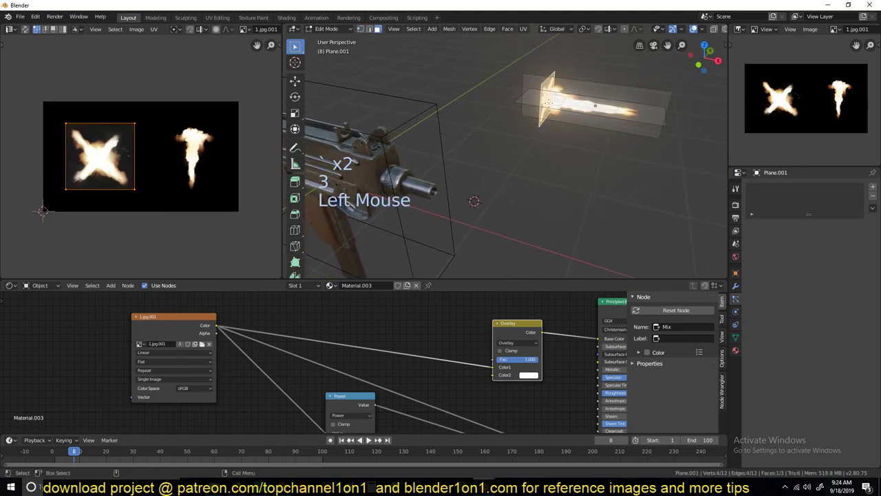
pyautogui.hotkey('shift', 's')
pyautogui.click(556, 148)
pyautogui.press('Tab')
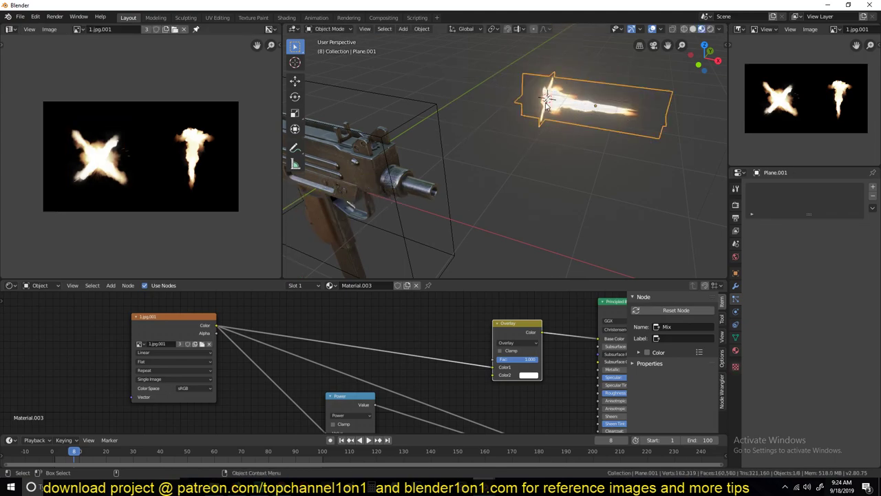
# Set the flash planes' origin to the 3D cursor and play the animation to check the emitted flash at the barrel
pyautogui.rightClick(545, 106)
pyautogui.moveTo(499, 121)
pyautogui.click(603, 139)
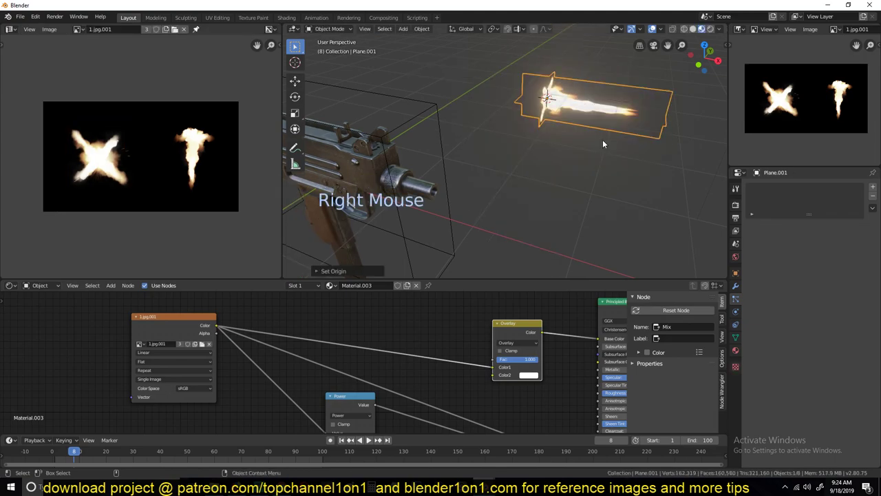
pyautogui.press('space')
pyautogui.scroll(-3, 523, 155)
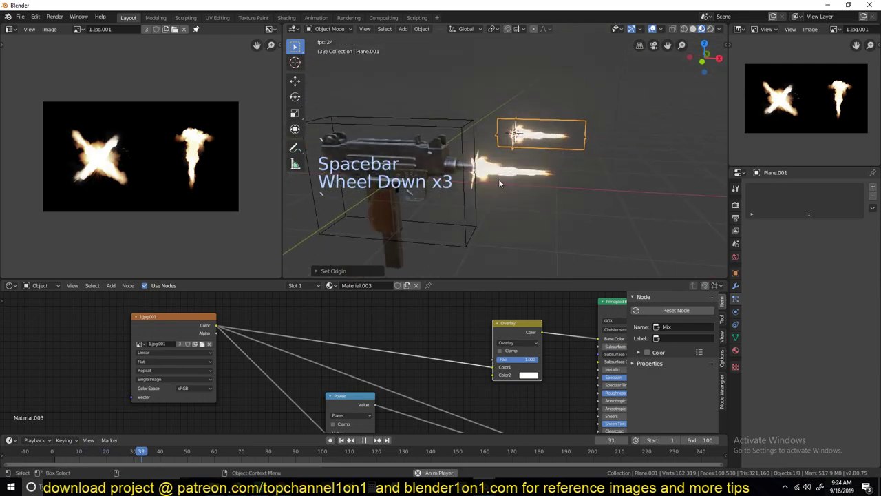
pyautogui.scroll(3, 459, 193)
pyautogui.moveTo(459, 193); pyautogui.dragTo(472, 181, button='middle')
pyautogui.scroll(-3, 473, 181)
# Test a trackball rotation of the gun while the animation plays
pyautogui.click(447, 167)
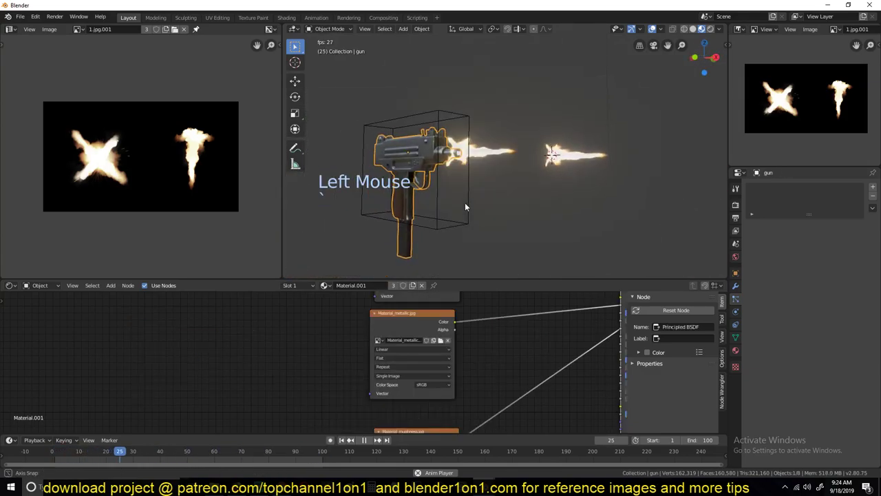
pyautogui.press('r')
pyautogui.press('r')
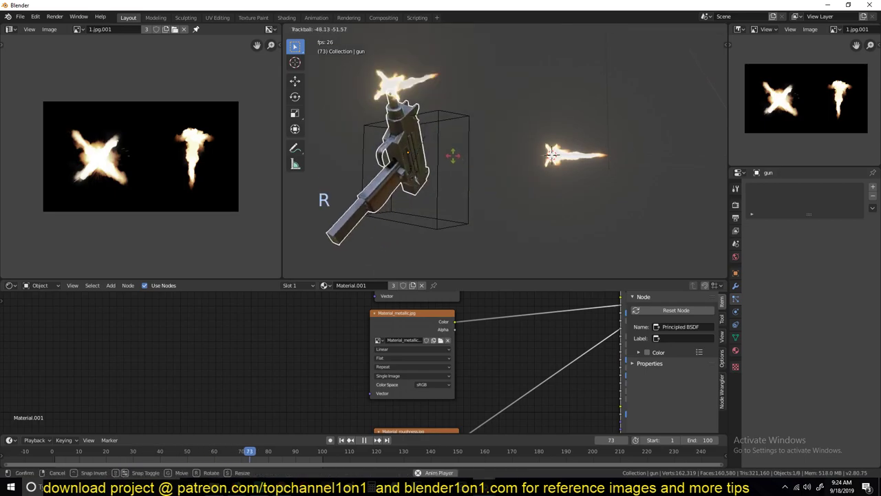
pyautogui.rightClick(473, 173)
# Try a trackball rotation of the box empty around the gun, inspect the flash direction, stop playback and undo the rotation
pyautogui.click(445, 131)
pyautogui.press('r')
pyautogui.press('r')
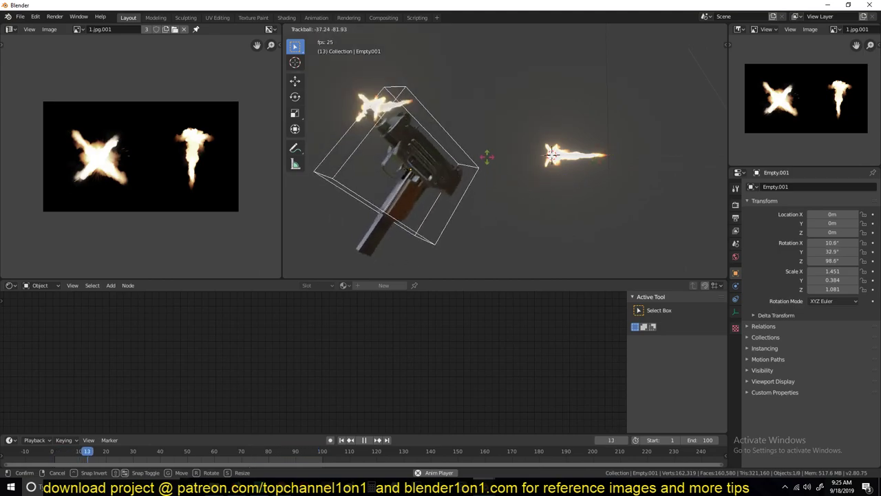
pyautogui.click(472, 189)
pyautogui.moveTo(472, 189); pyautogui.dragTo(564, 205, button='middle')
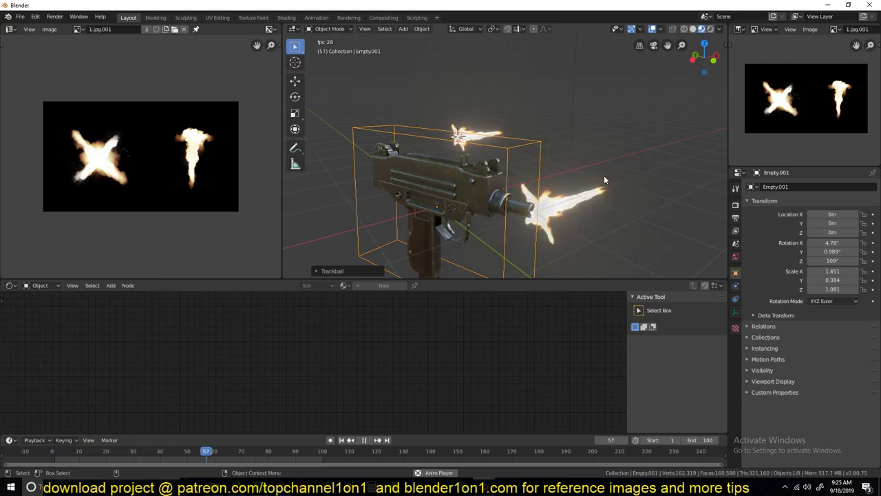
pyautogui.press('space')
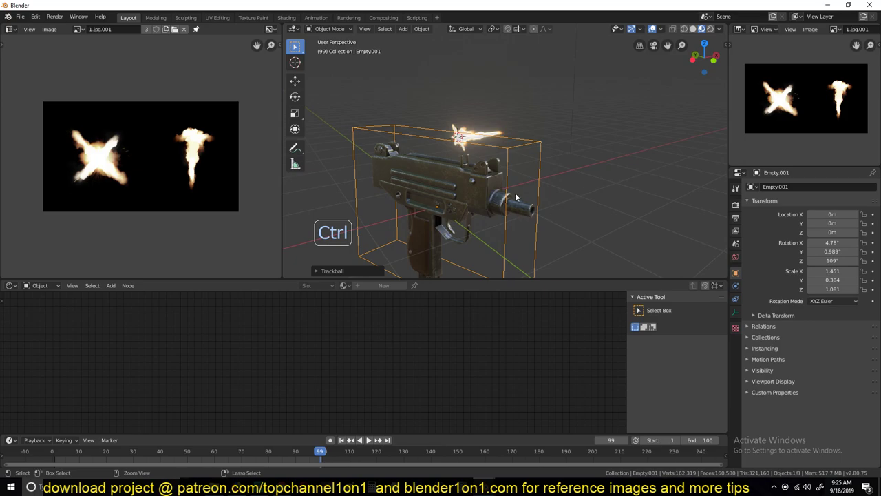
pyautogui.hotkey('ctrl', 'z')
# Parent the flash planes to the box empty around the gun
pyautogui.click(515, 152)
pyautogui.moveTo(540, 152); pyautogui.dragTo(504, 163, button='middle')
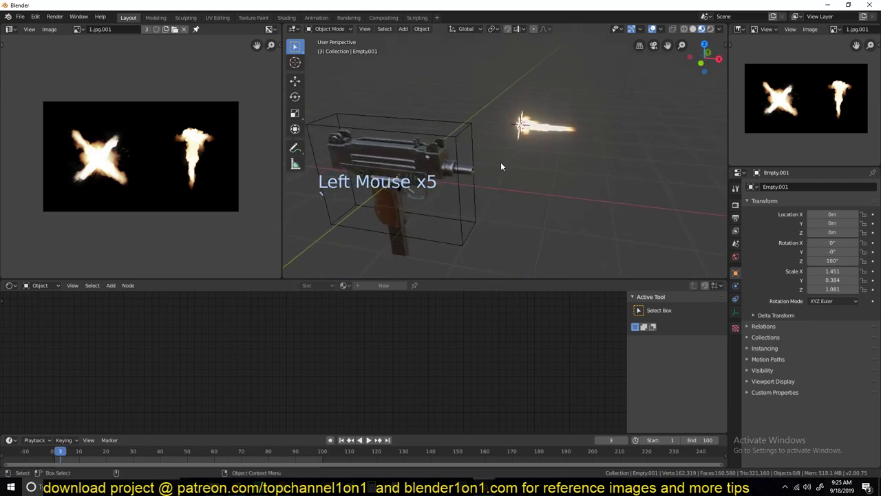
pyautogui.click(536, 129)
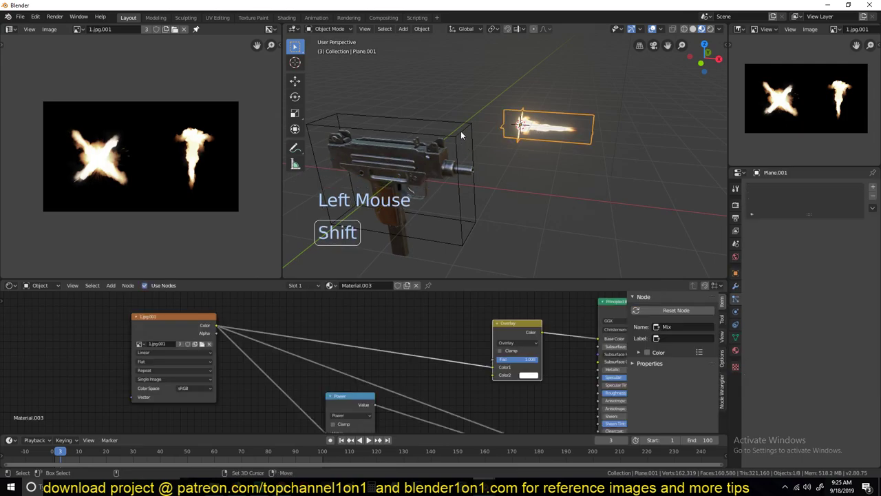
pyautogui.keyDown('shift'); pyautogui.click(461, 132); pyautogui.keyUp('shift')
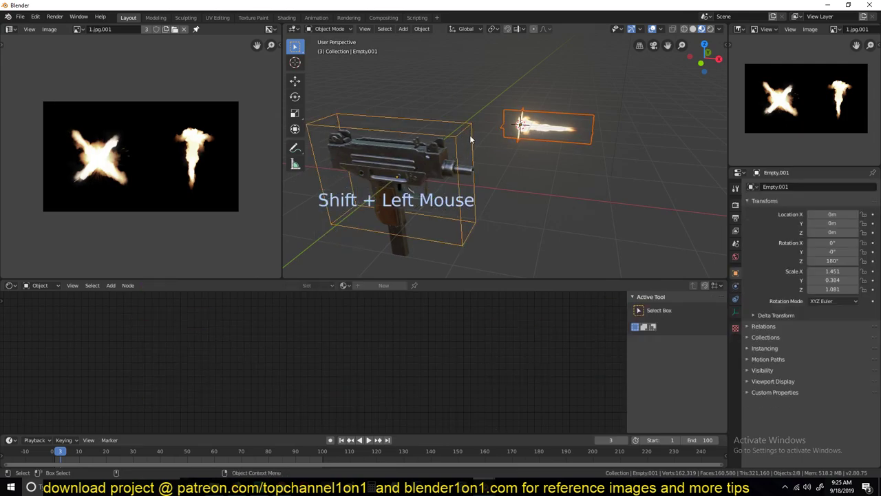
pyautogui.hotkey('ctrl', 'p')
pyautogui.click(471, 140)
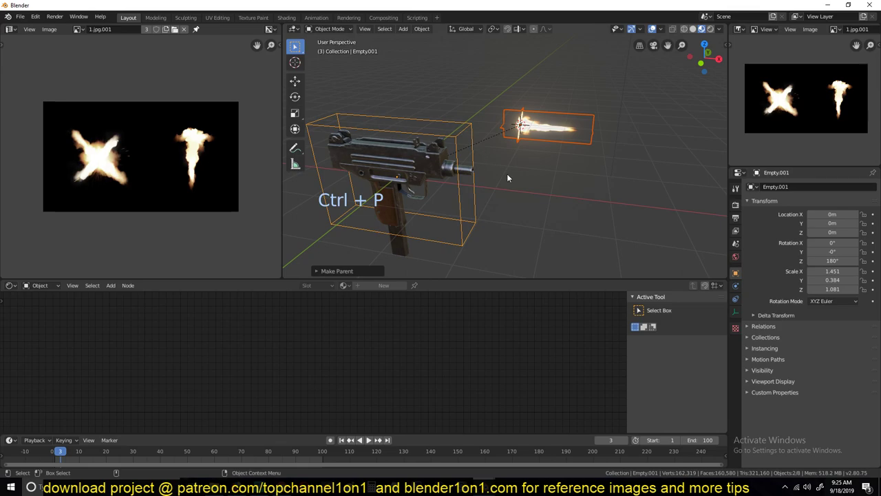
# Play the animation and apply a test trackball rotation to the gun's box empty to check the parented flash planes
pyautogui.hotkey('alt', 'a')
pyautogui.press('space')
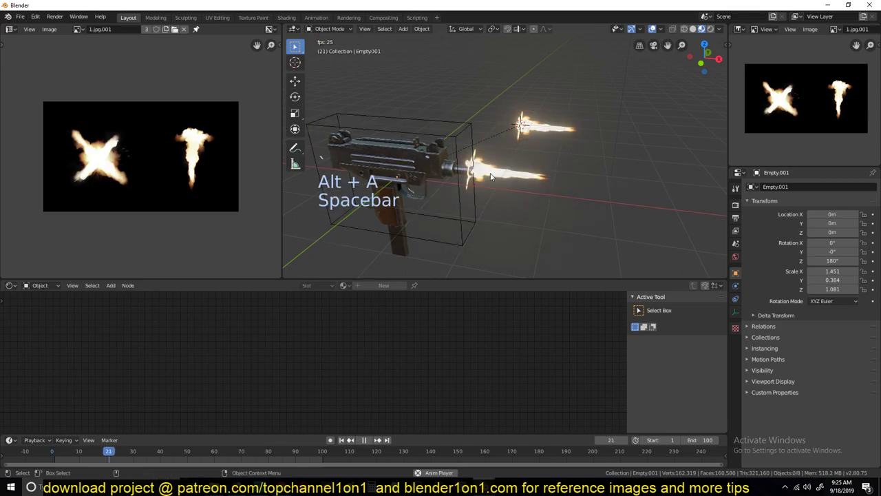
pyautogui.click(466, 141)
pyautogui.press('space')
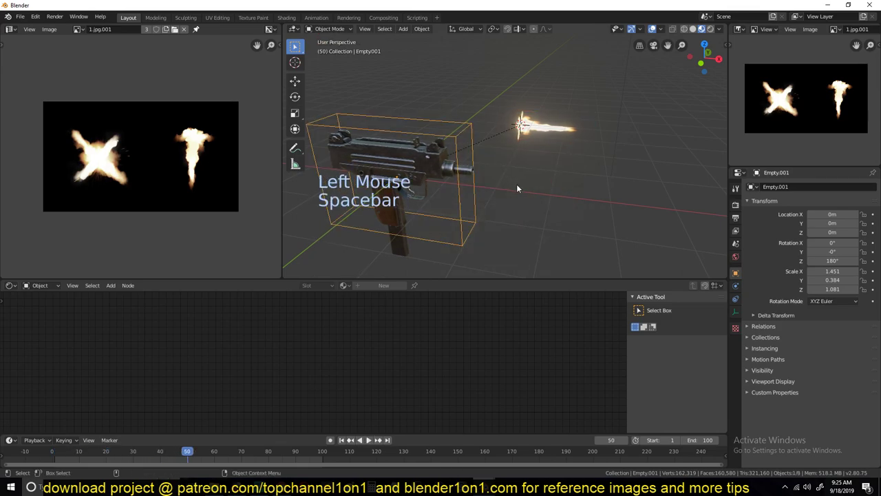
pyautogui.press('r')
pyautogui.press('r')
pyautogui.press('space')
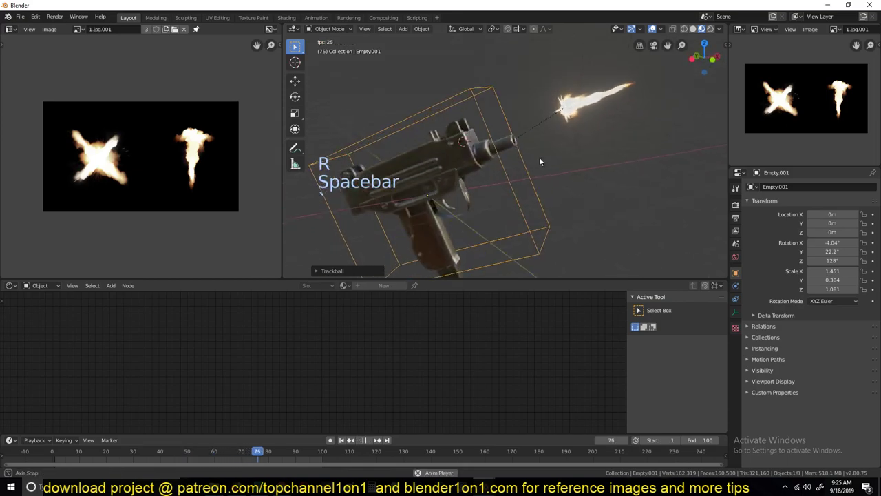
pyautogui.click(551, 176)
pyautogui.scroll(-2, 551, 176)
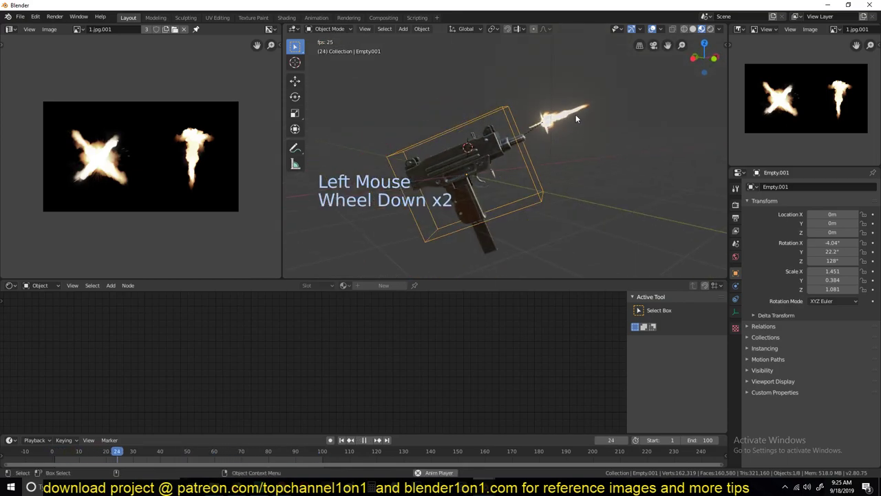
# Try another trackball rotation of the gun's box empty, clear its rotation and stop playback
pyautogui.press('r')
pyautogui.press('r')
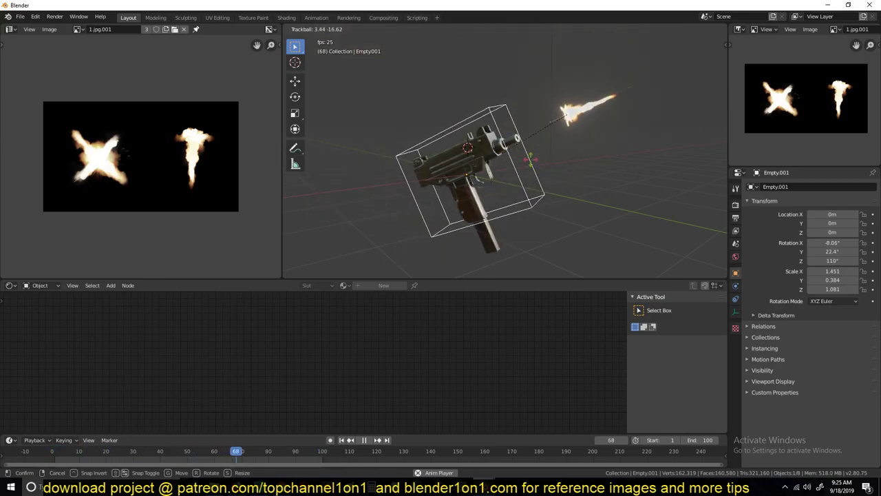
pyautogui.click(531, 163)
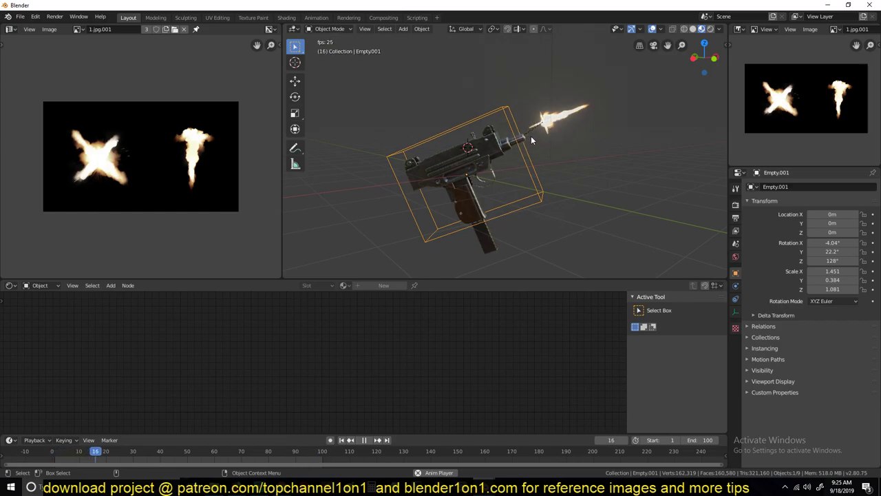
pyautogui.hotkey('alt', 'r')
pyautogui.moveTo(462, 178); pyautogui.dragTo(538, 161, button='middle')
pyautogui.press('space')
# Switch to the Blender window with NINJA SHA pbr2.blend and select the source muzzle flash planes outside the room
pyautogui.scroll(3, 525, 168)
pyautogui.click(623, 127)
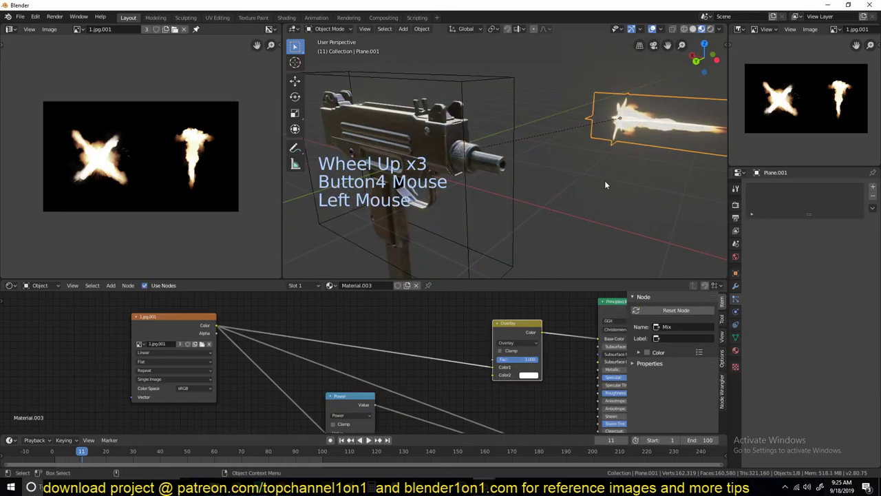
pyautogui.moveTo(482, 487)
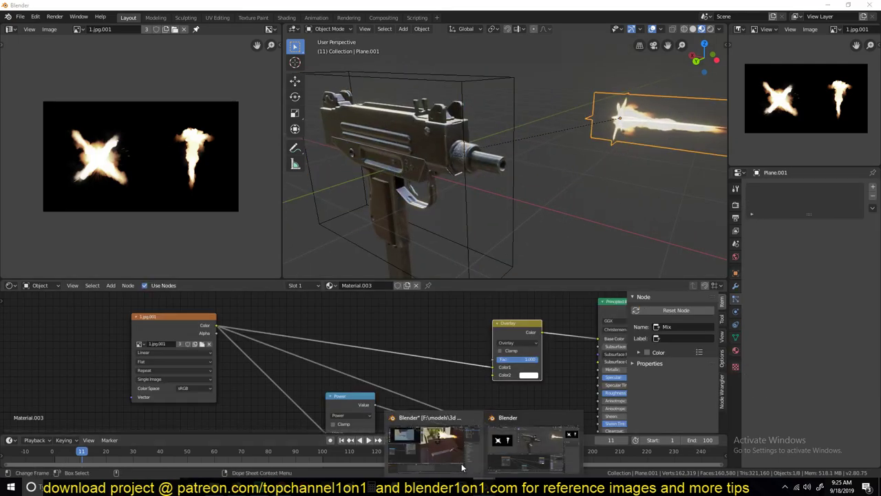
pyautogui.click(436, 451)
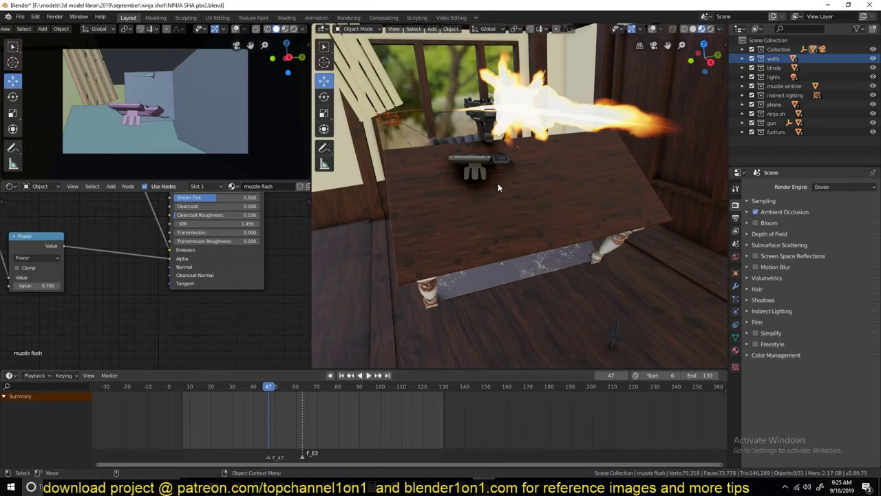
pyautogui.click(436, 102)
pyautogui.scroll(-10, 437, 102)
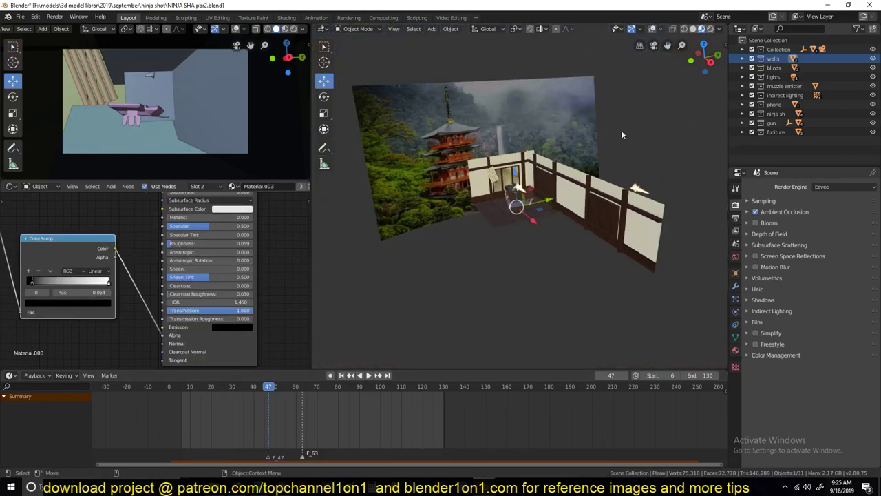
pyautogui.click(641, 196)
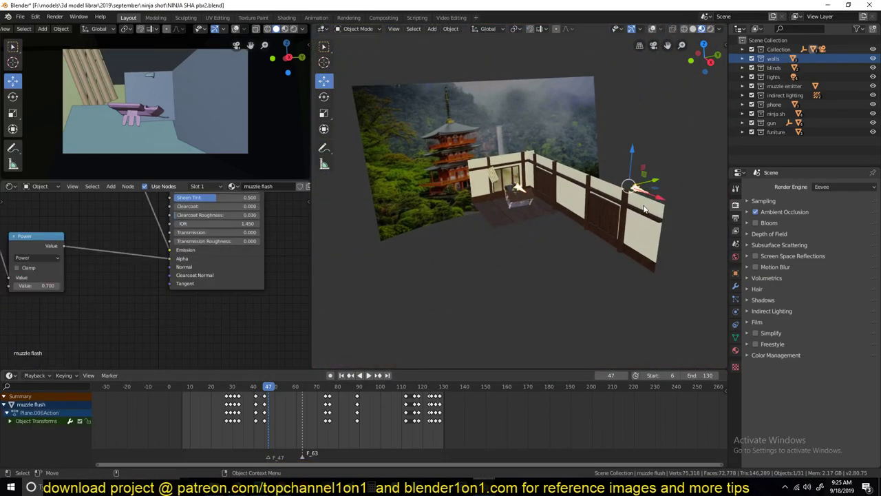
# Test a trackball rotation of the source muzzle flash planes and watch the instanced flash in the room
pyautogui.scroll(3, 648, 193)
pyautogui.moveTo(648, 193); pyautogui.dragTo(611, 204, button='middle')
pyautogui.press('r')
pyautogui.press('r')
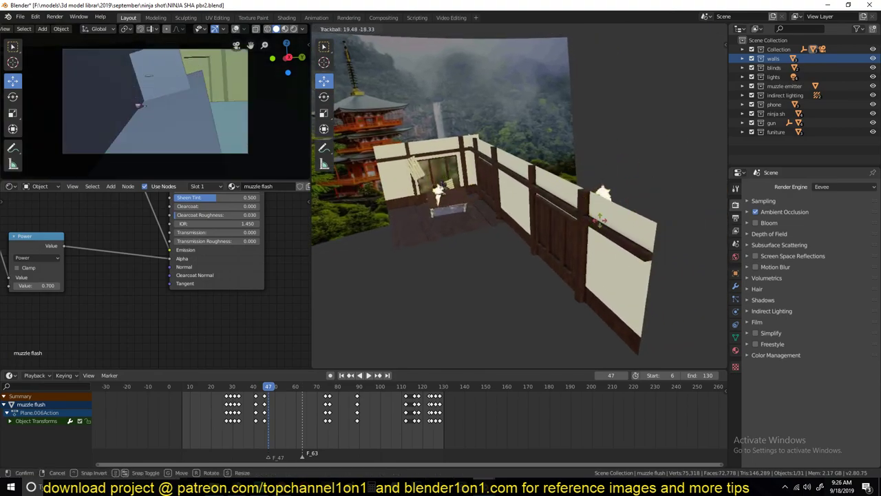
pyautogui.click(630, 188)
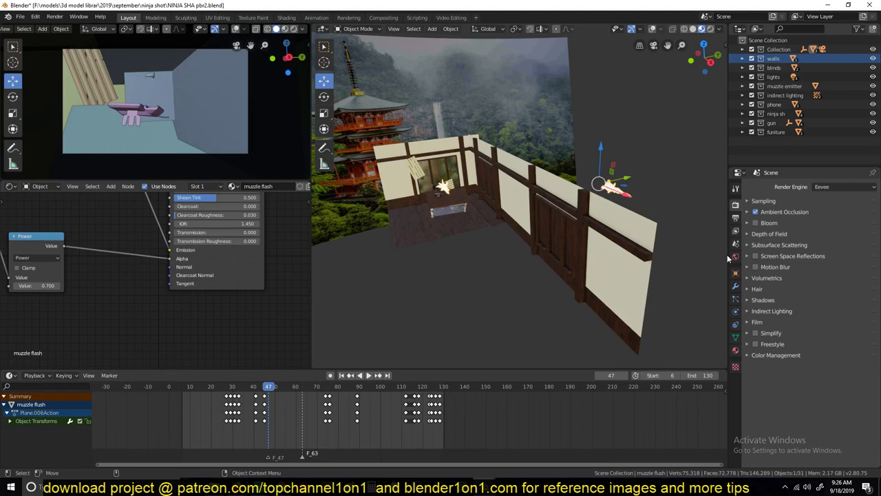
# Show the viewport overlays and repeat the trackball rotation test on the source muzzle flash planes
pyautogui.click(653, 28)
pyautogui.press('r')
pyautogui.press('r')
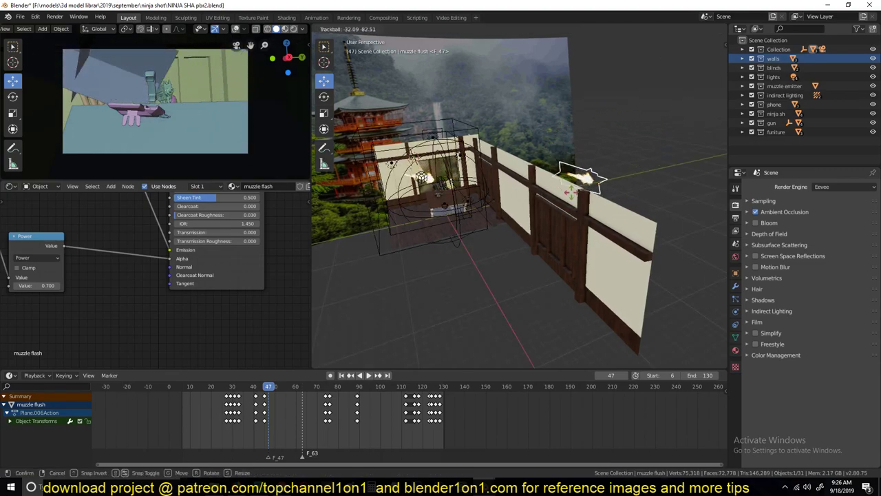
pyautogui.click(606, 190)
# Select the box empty around the gun in the room and test trackball rotations against the muzzle flash
pyautogui.scroll(5, 498, 197)
pyautogui.moveTo(498, 197); pyautogui.dragTo(569, 206, button='middle')
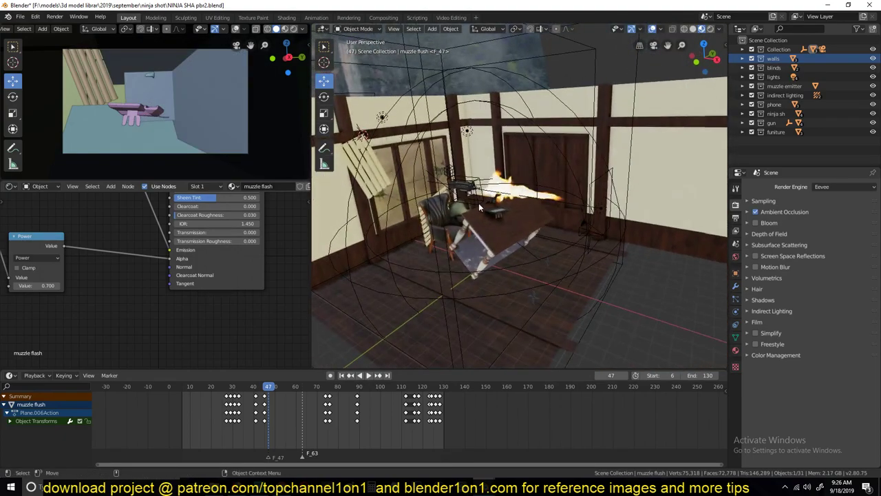
pyautogui.scroll(3, 452, 218)
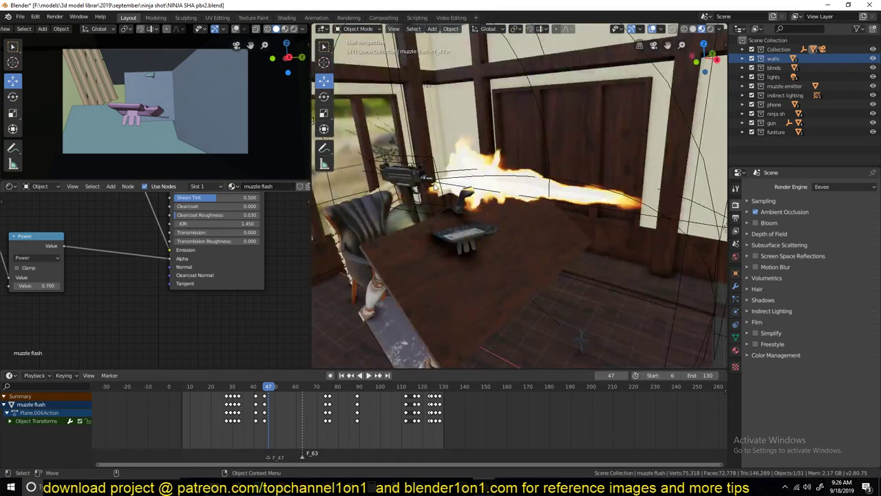
pyautogui.click(437, 186)
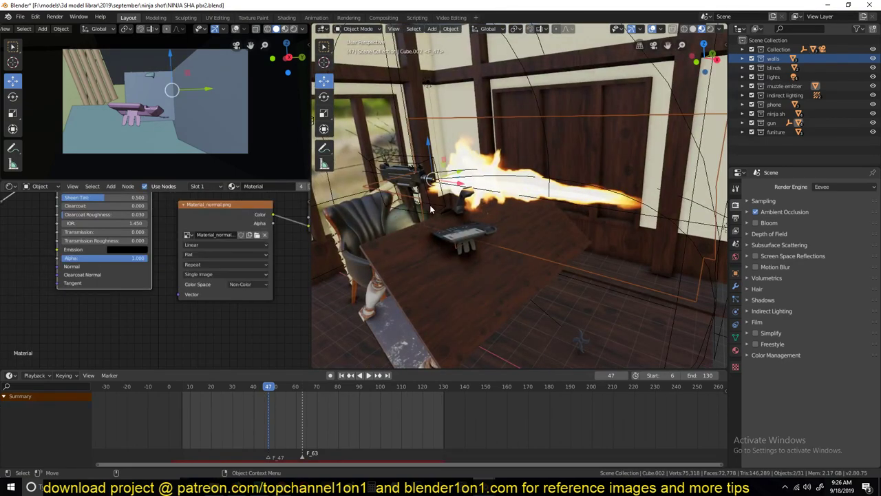
pyautogui.click(398, 207)
pyautogui.press('r')
pyautogui.press('r')
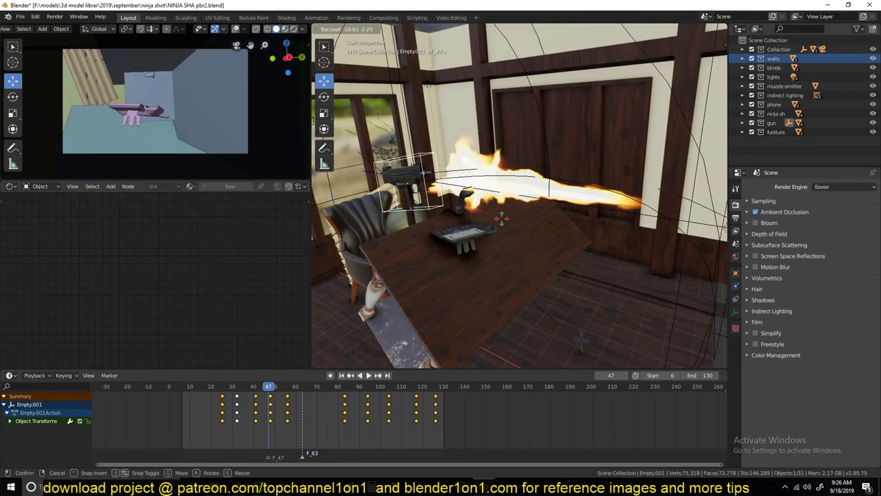
pyautogui.rightClick(492, 182)
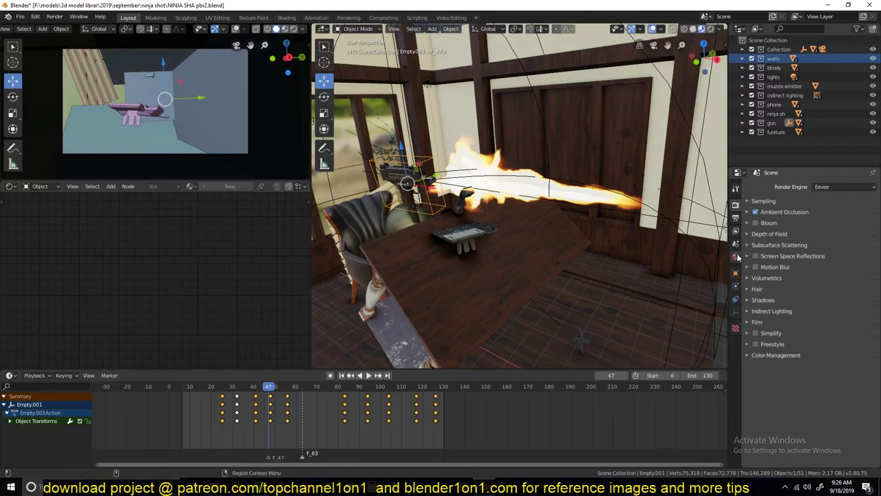
pyautogui.press('r')
pyautogui.press('r')
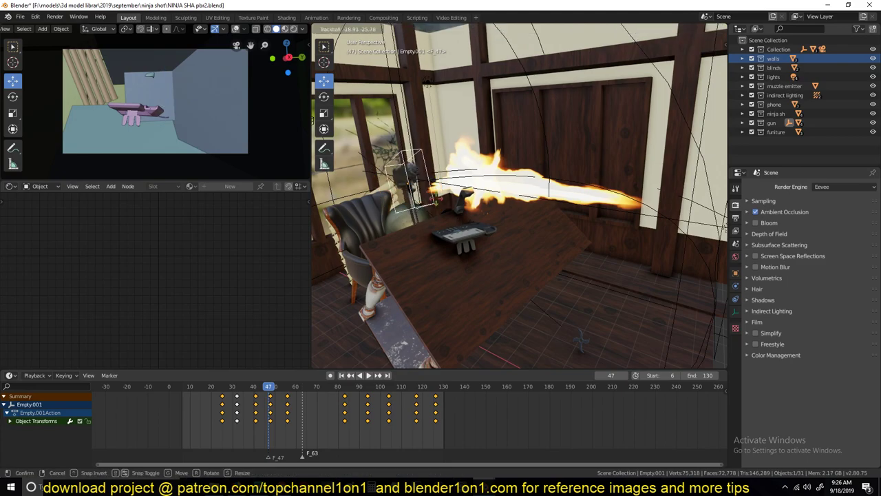
pyautogui.click(404, 179)
# Play the ninja scene's animation, pausing at several frames to examine how the muzzle flash follows the gun
pyautogui.press('space')
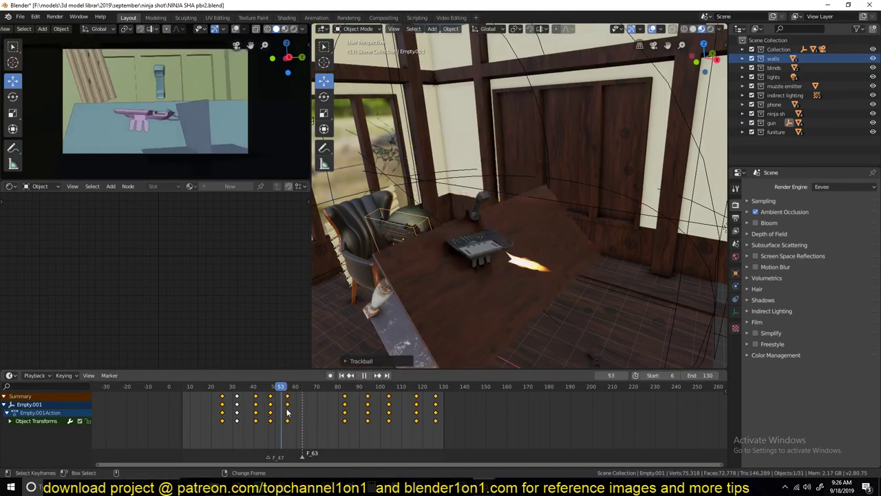
pyautogui.press('space')
pyautogui.moveTo(434, 241); pyautogui.dragTo(459, 274, button='middle')
pyautogui.scroll(-3, 446, 266)
pyautogui.scroll(3, 425, 277)
pyautogui.scroll(-3, 424, 277)
pyautogui.press('space')
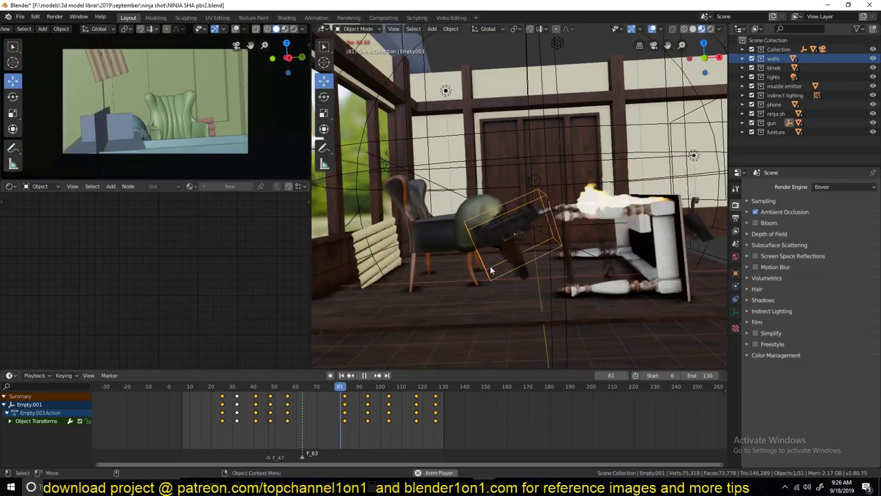
pyautogui.press('space')
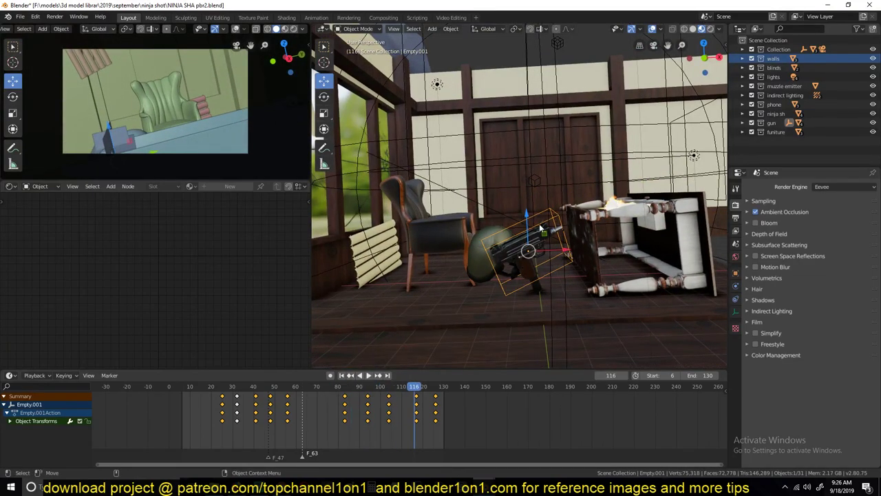
pyautogui.press('space')
pyautogui.press('space')
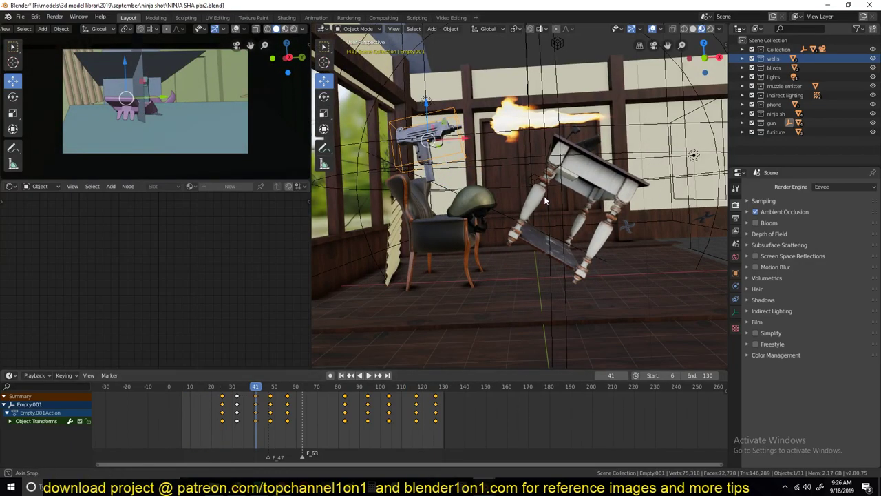
# Switch to the other Blender window holding the standalone gun and its muzzle flash setup
pyautogui.moveTo(546, 196); pyautogui.dragTo(531, 235, button='middle')
pyautogui.moveTo(462, 486)
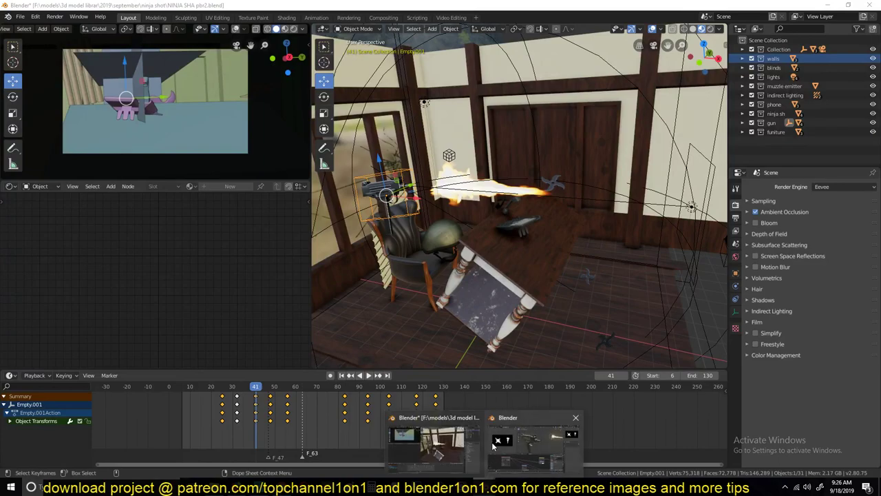
pyautogui.click(508, 439)
pyautogui.moveTo(528, 173); pyautogui.dragTo(562, 159, button='middle')
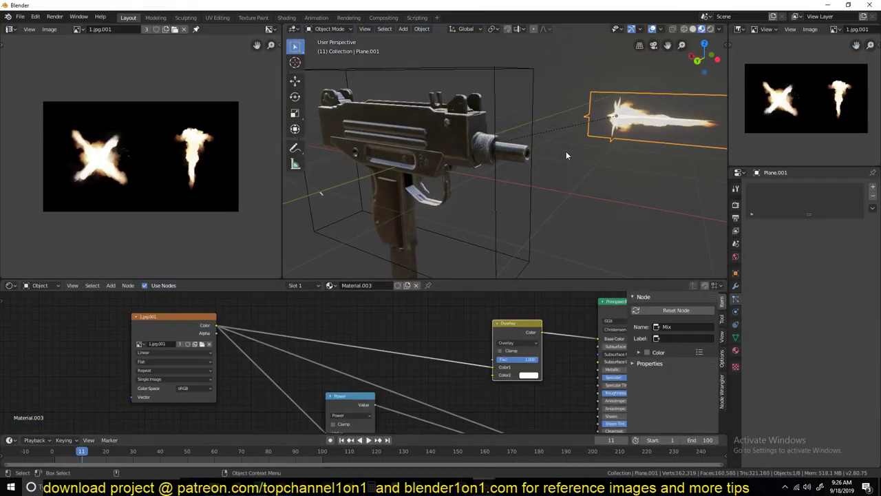
# Try clearing the parent of the source muzzle flash planes, then undo it
pyautogui.click(600, 120)
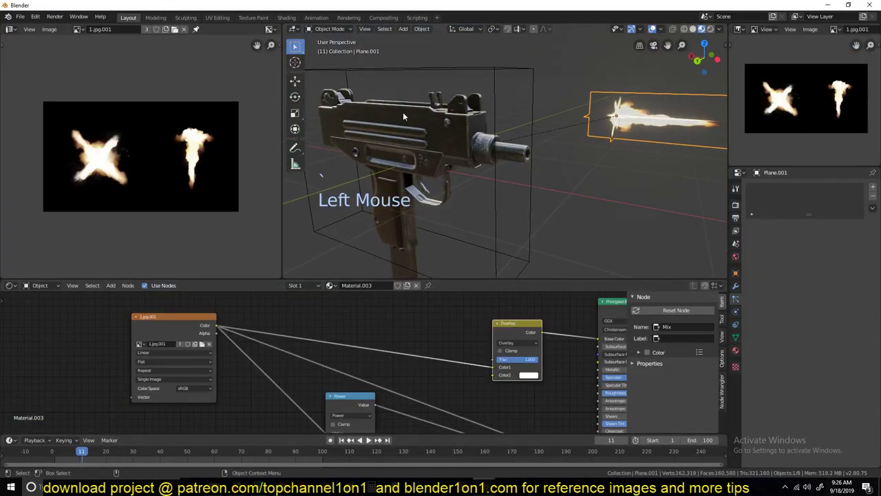
pyautogui.hotkey('alt', 'p')
pyautogui.click(610, 140)
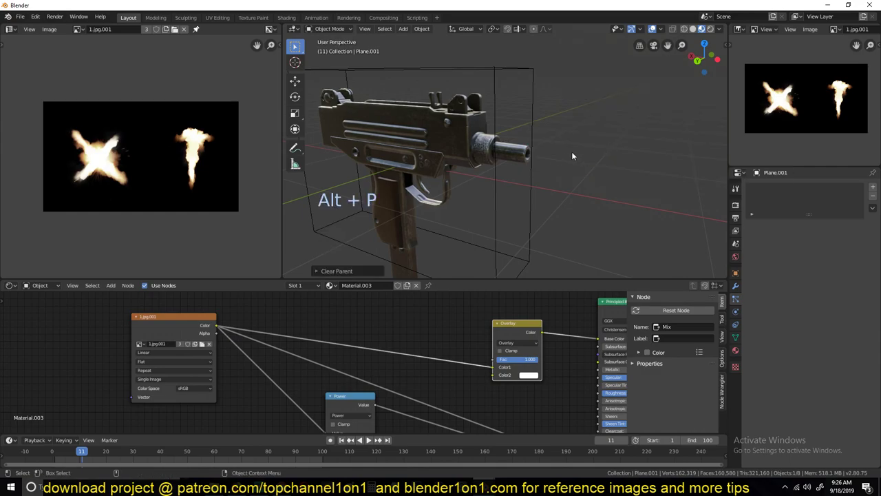
pyautogui.scroll(-8, 550, 155)
pyautogui.scroll(4, 551, 156)
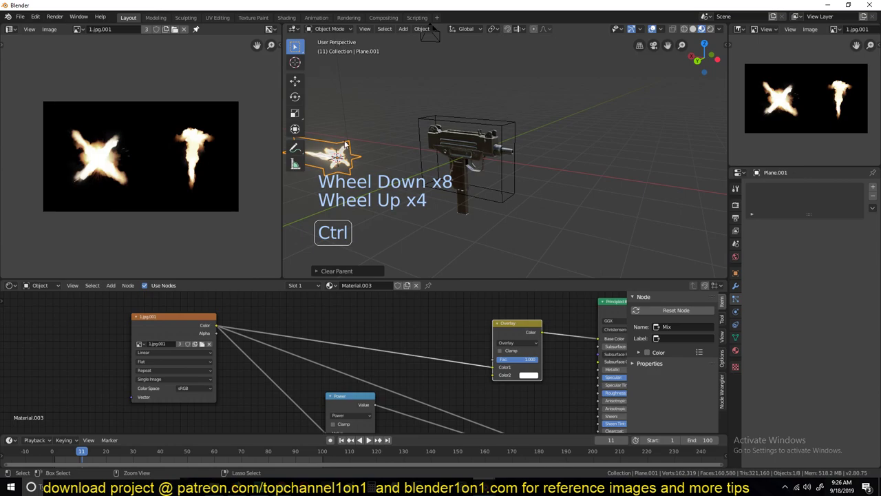
pyautogui.hotkey('ctrl', 'z')
# Clear the gun's parent with the Clear and Keep Transformation option
pyautogui.click(456, 111)
pyautogui.scroll(-2, 456, 109)
pyautogui.scroll(4, 455, 109)
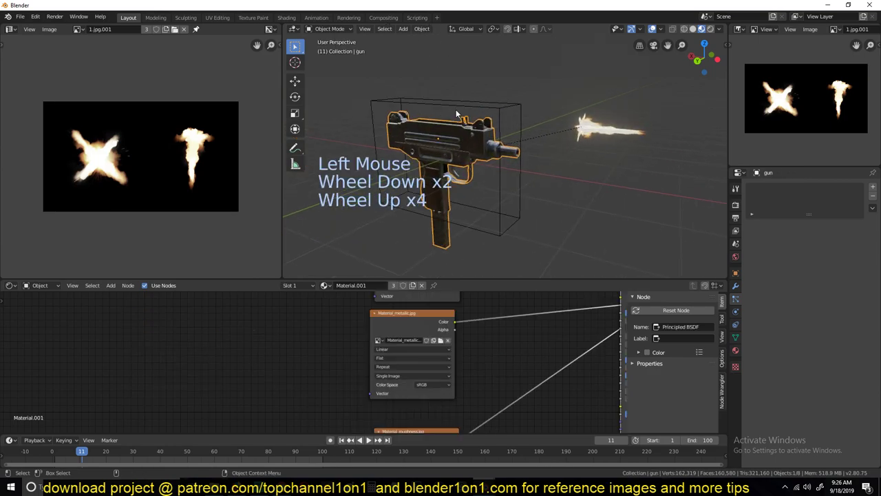
pyautogui.hotkey('alt', 'p')
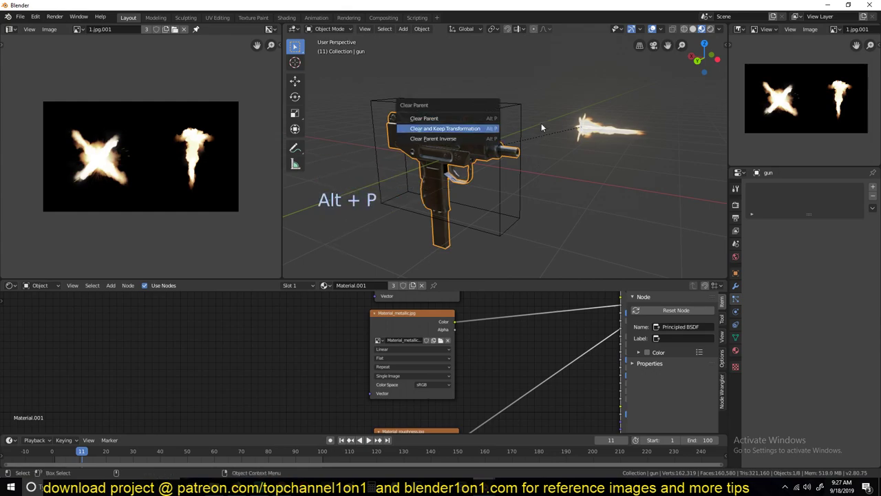
pyautogui.press('Return')
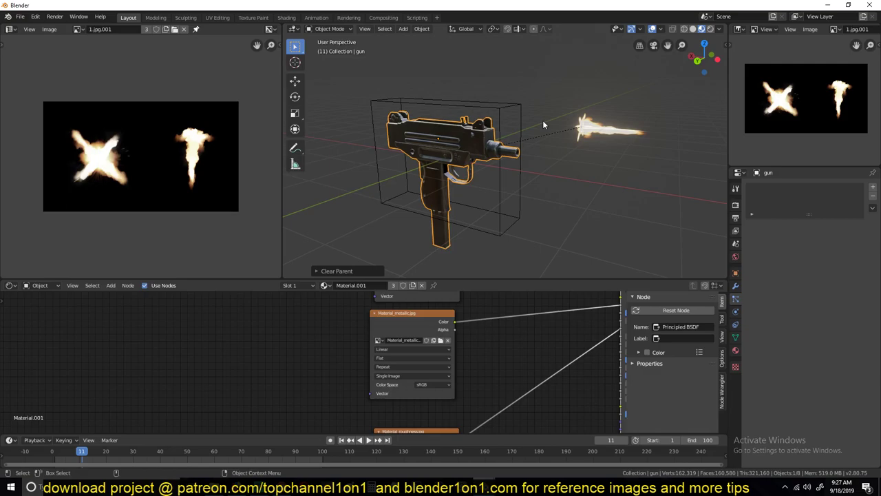
# Try a rotation on the box empty around the gun, then reselect the source muzzle flash planes
pyautogui.click(543, 119)
pyautogui.scroll(3, 542, 120)
pyautogui.click(539, 124)
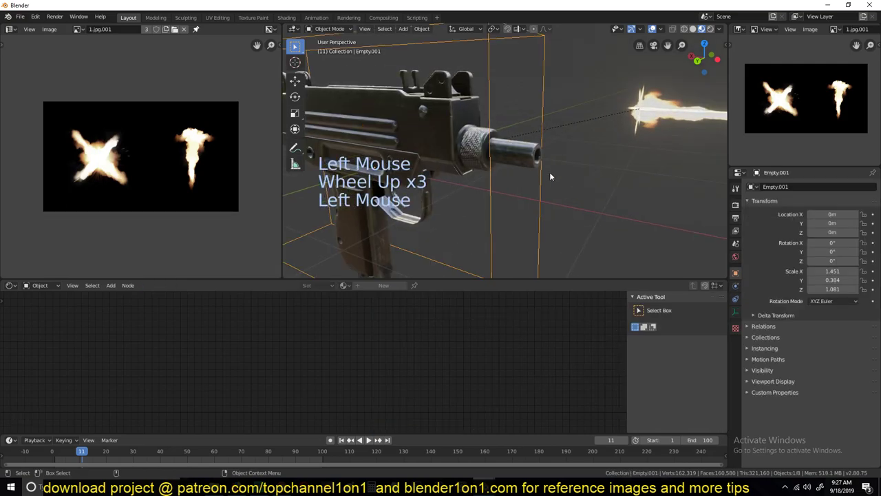
pyautogui.press('r')
pyautogui.click(635, 115)
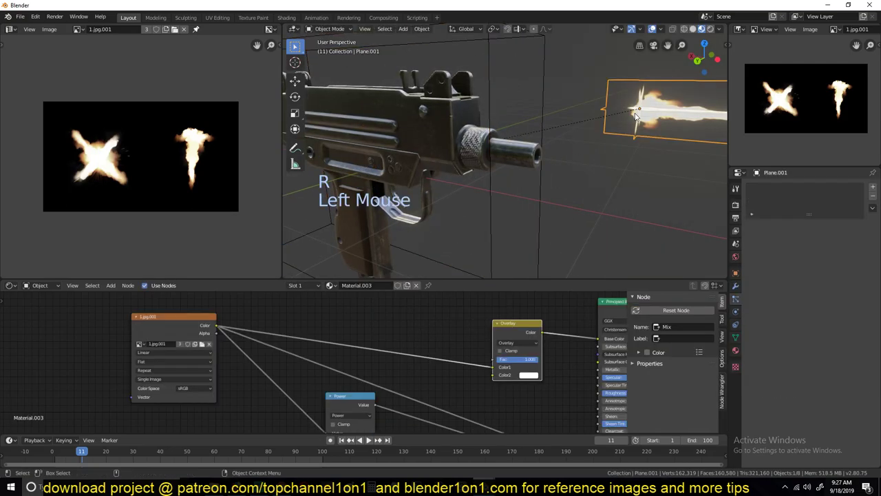
pyautogui.press('alt')
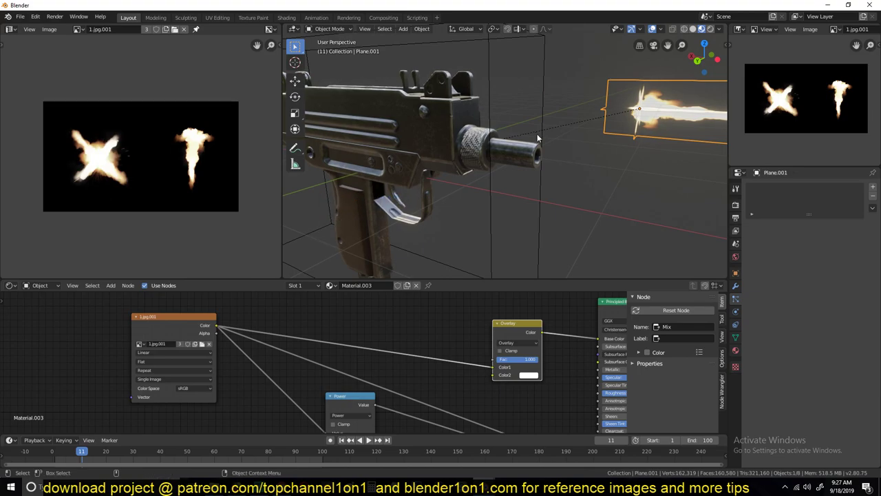
# Rotate the gun so its barrel tilts upward inside the box empty, and play the animation to check the flash
pyautogui.click(484, 136)
pyautogui.press('r')
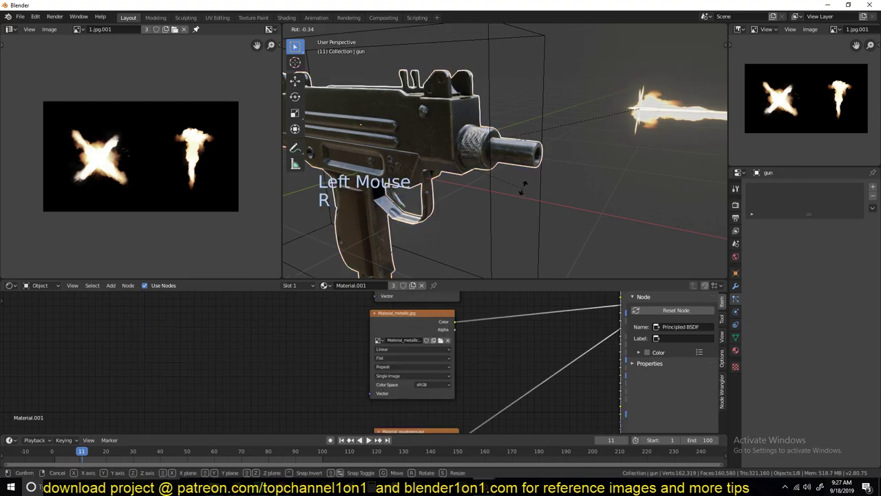
pyautogui.press('space')
pyautogui.scroll(-4, 519, 173)
pyautogui.scroll(2, 518, 172)
pyautogui.press('space')
pyautogui.press('r')
pyautogui.click(515, 132)
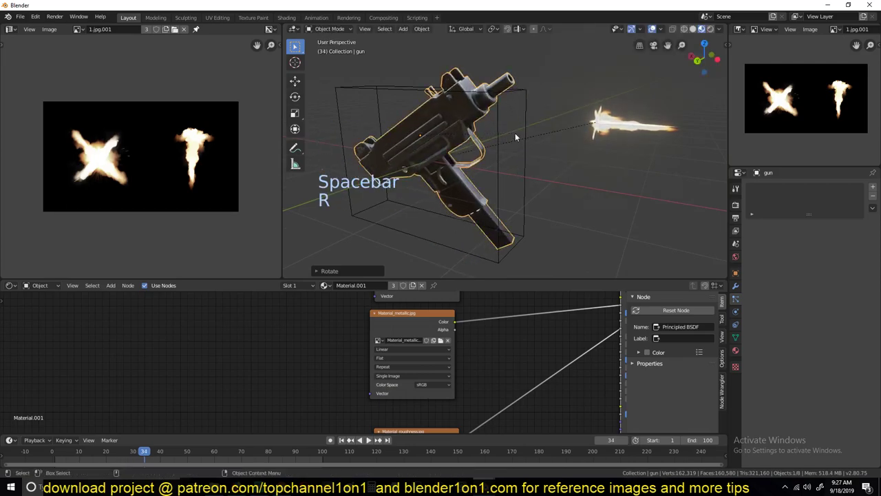
pyautogui.press('space')
pyautogui.press('space')
# Turn off Object Rotation for the instanced flash on the muzzle's particle emitter plane, and briefly play the animation
pyautogui.click(542, 86)
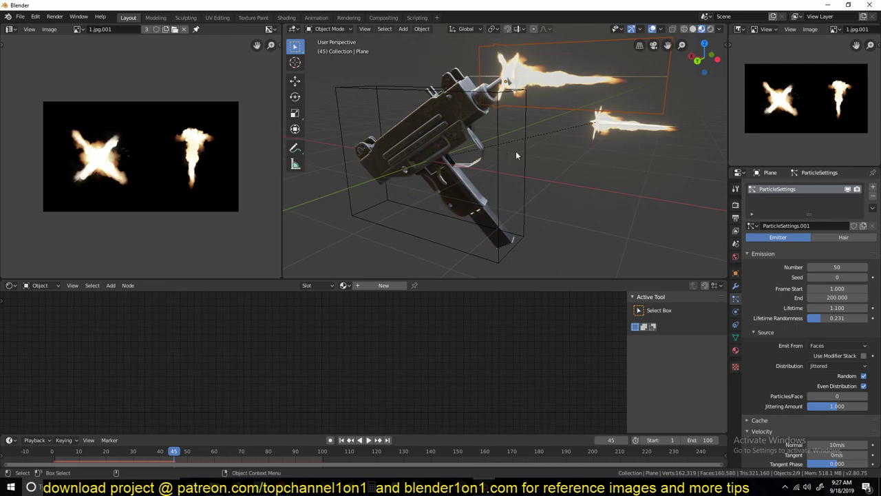
pyautogui.scroll(-13, 809, 378)
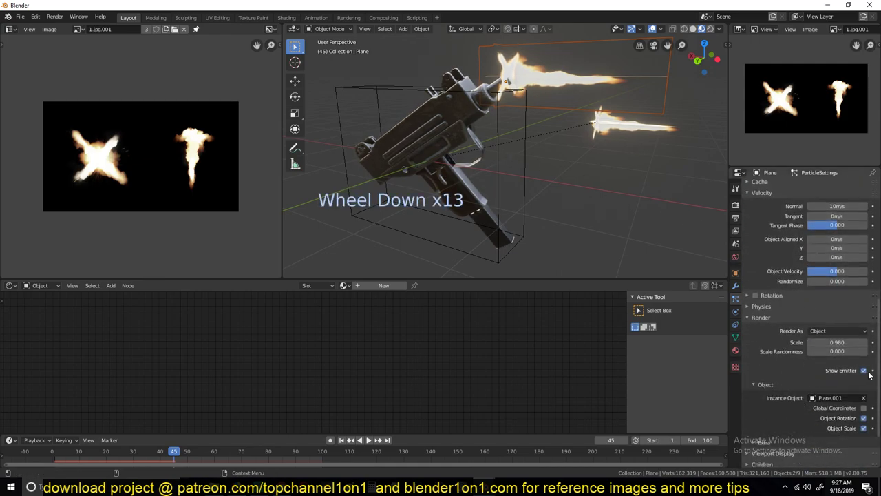
pyautogui.click(864, 428)
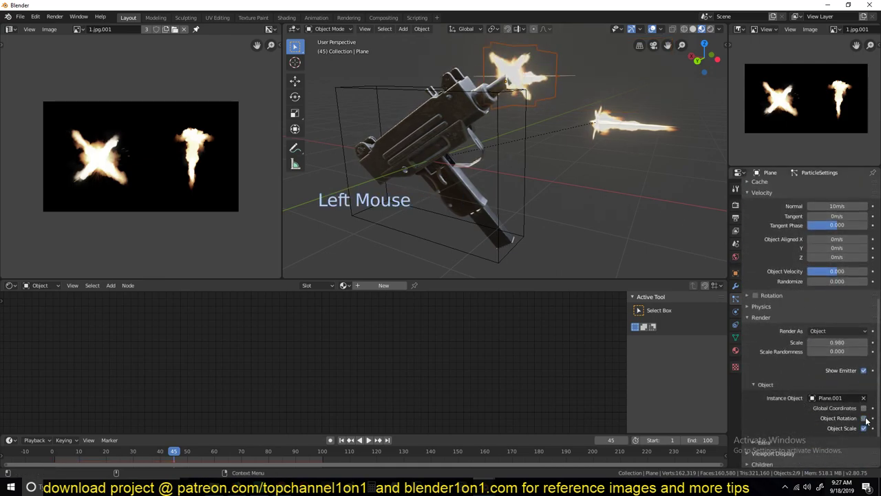
pyautogui.press('space')
pyautogui.press('space')
pyautogui.moveTo(510, 177); pyautogui.dragTo(551, 207, button='middle')
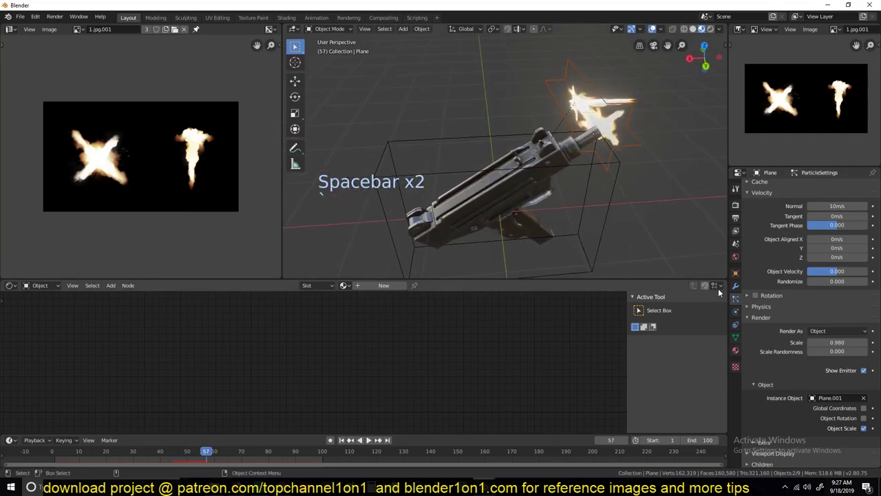
# Enable rotation for the emitter's particles and try the Normal and Object X orientation axes
pyautogui.click(755, 295)
pyautogui.click(765, 296)
pyautogui.click(837, 308)
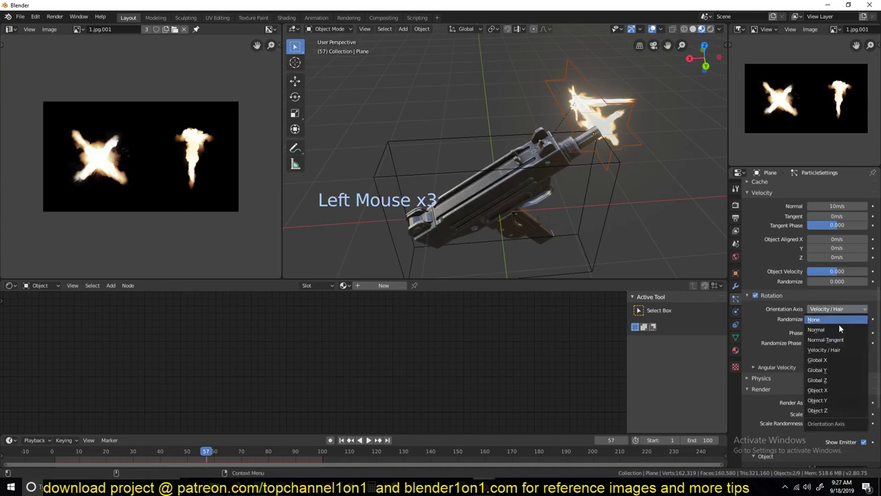
pyautogui.click(832, 330)
pyautogui.click(844, 308)
pyautogui.click(830, 391)
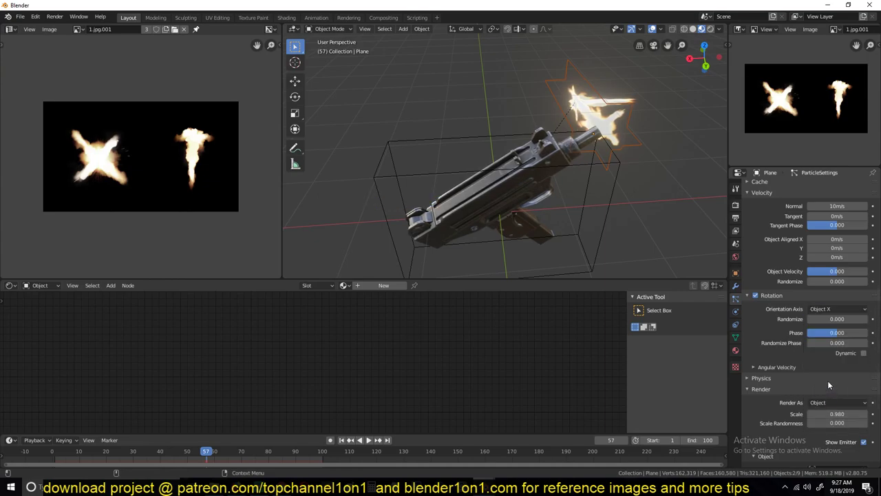
# Try the Object Z and Normal-Tangent orientation axes, then set the axis back to Velocity / Hair
pyautogui.click(836, 310)
pyautogui.click(827, 407)
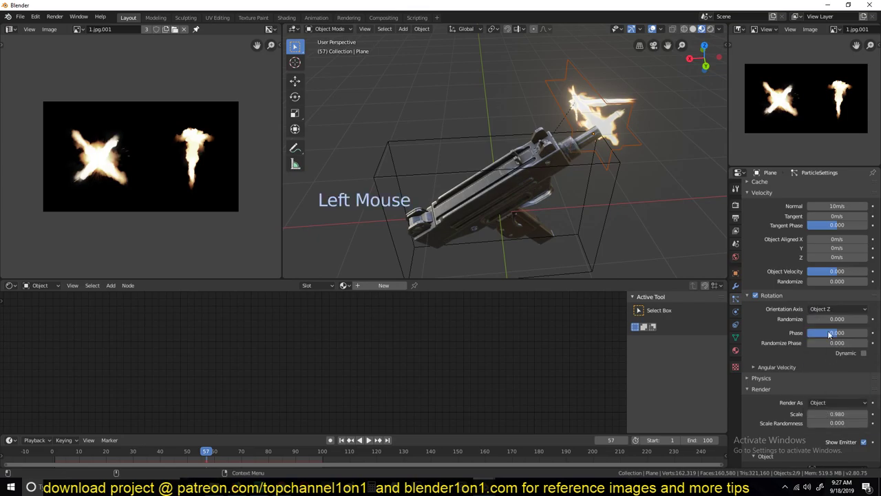
pyautogui.click(835, 310)
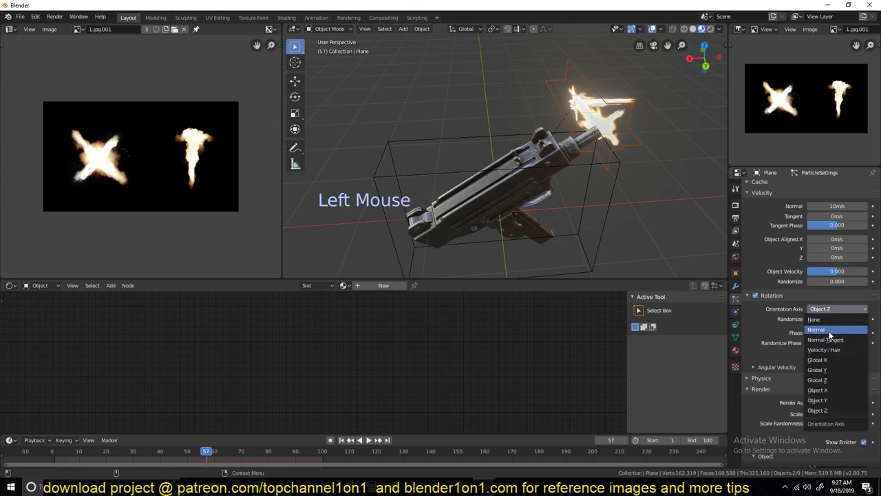
pyautogui.click(829, 339)
pyautogui.click(833, 310)
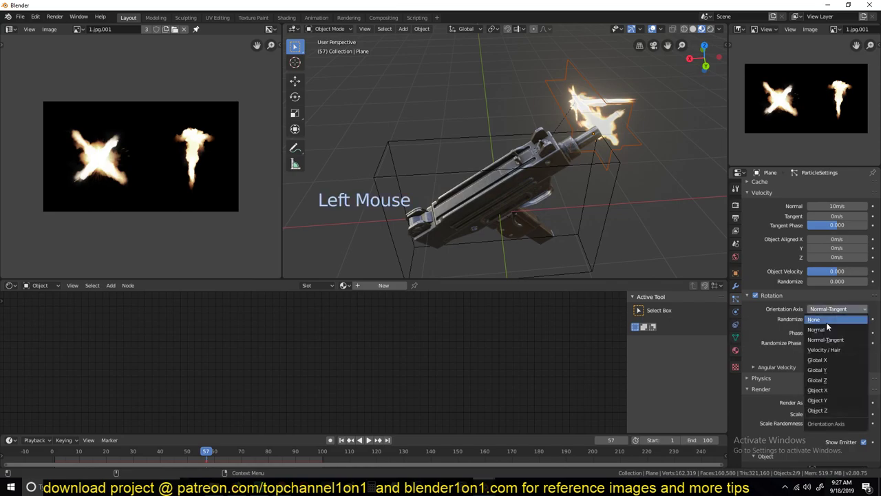
pyautogui.click(817, 319)
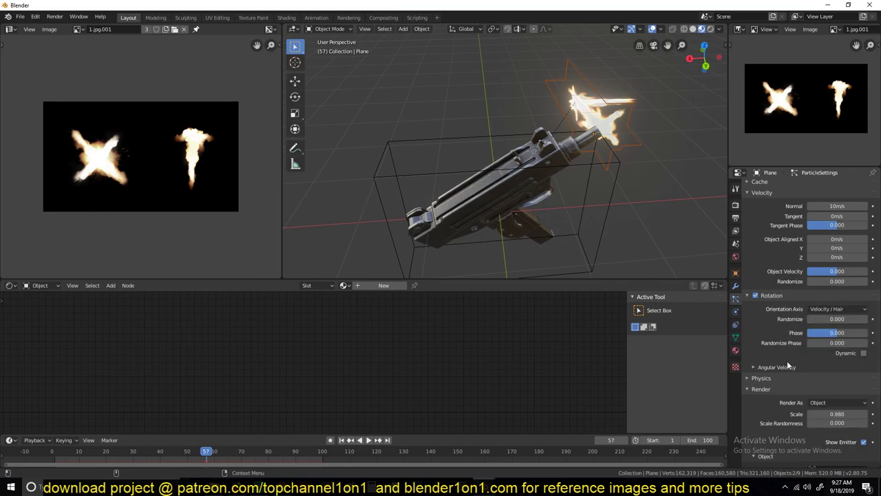
# Examine the instanced flash at the muzzle up close and set the particles' orientation axis to Global X
pyautogui.scroll(8, 768, 290)
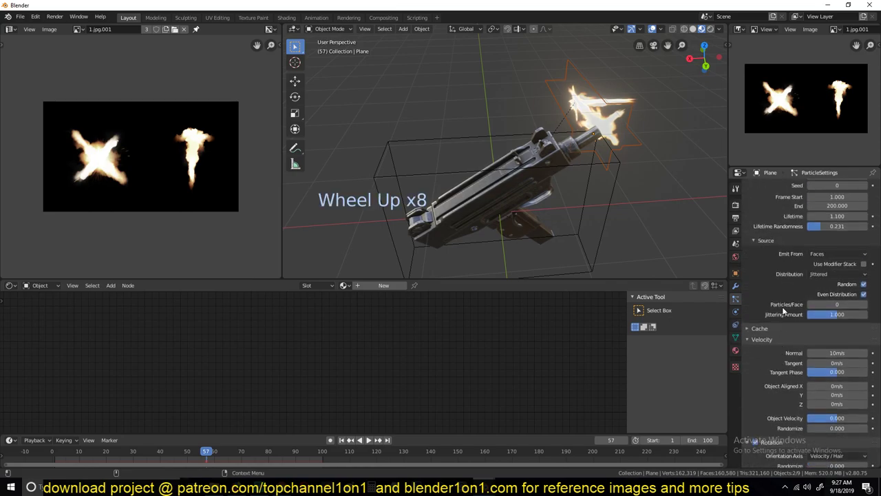
pyautogui.scroll(-3, 785, 281)
pyautogui.scroll(-7, 792, 289)
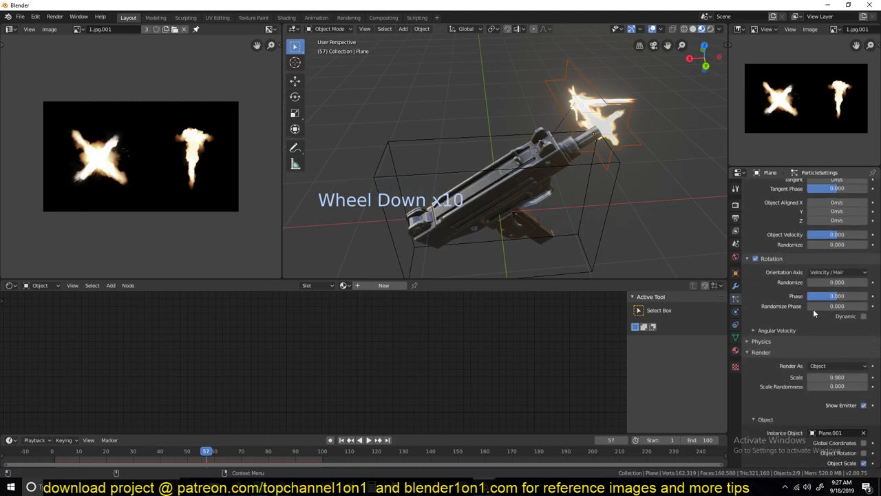
pyautogui.scroll(3, 658, 197)
pyautogui.keyDown('shift'); pyautogui.moveTo(601, 215); pyautogui.dragTo(555, 249, button='middle'); pyautogui.keyUp('shift')
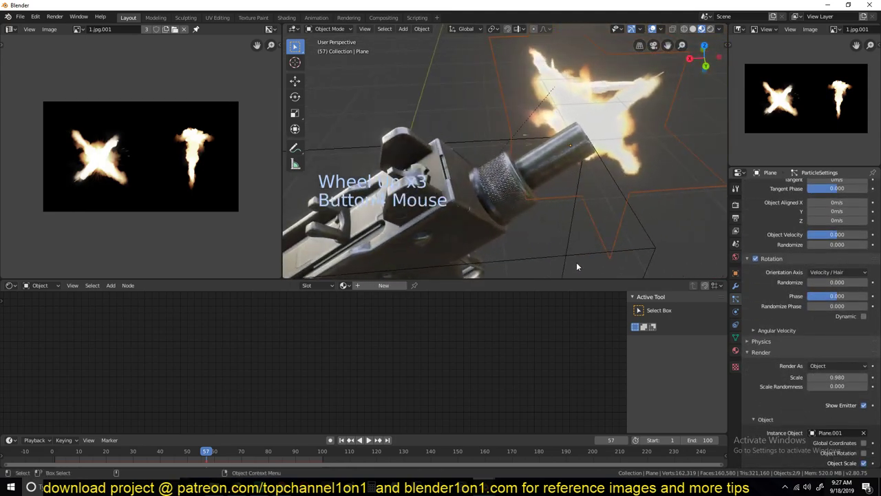
pyautogui.moveTo(587, 197); pyautogui.dragTo(532, 181, button='middle')
pyautogui.click(834, 272)
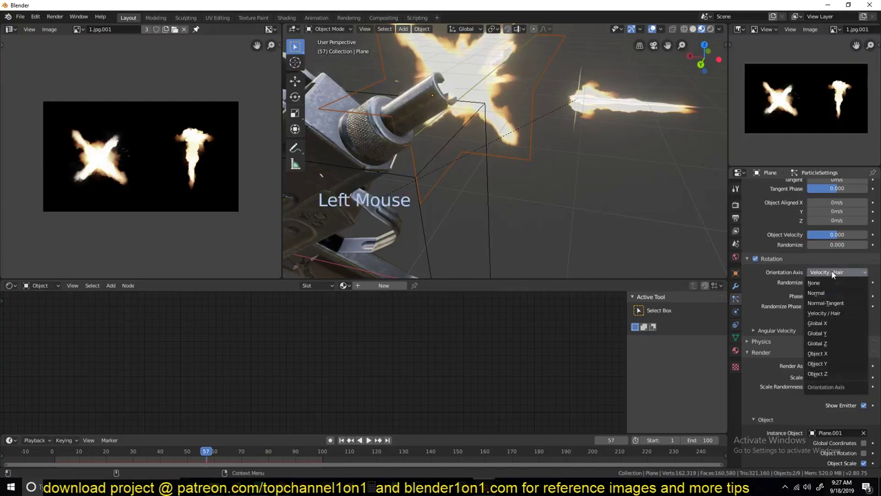
pyautogui.click(834, 324)
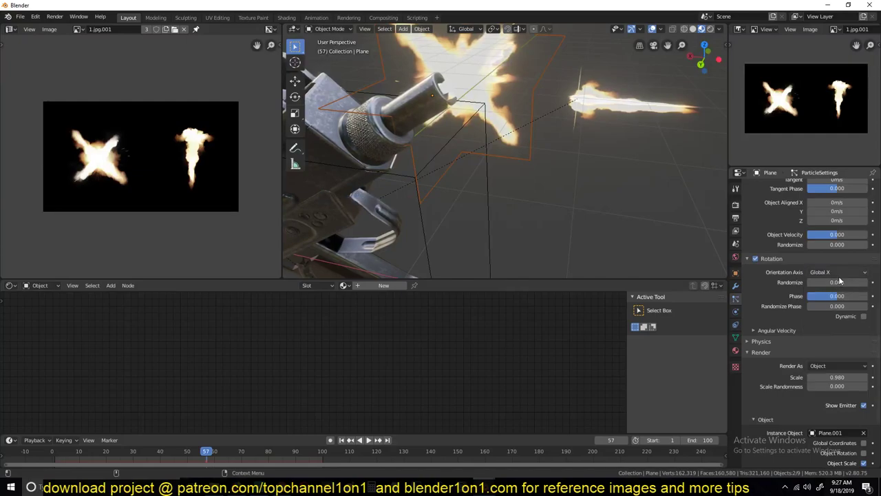
# Set the particle rotation's Randomize to 0.478 and play the animation in short bursts to check the flash
pyautogui.moveTo(809, 282); pyautogui.dragTo(836, 282)
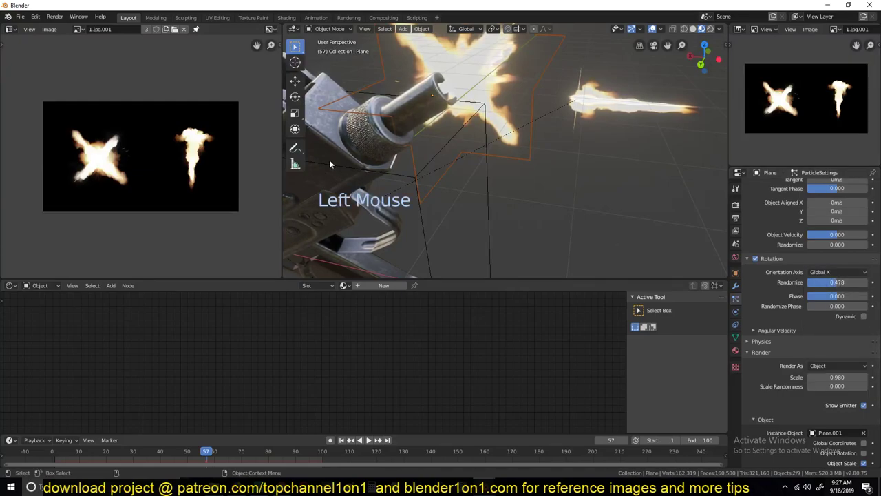
pyautogui.moveTo(329, 162); pyautogui.dragTo(363, 257, button='middle')
pyautogui.press('space')
pyautogui.scroll(-4, 388, 189)
pyautogui.press('space')
pyautogui.press('space')
pyautogui.press('space')
pyautogui.press('space')
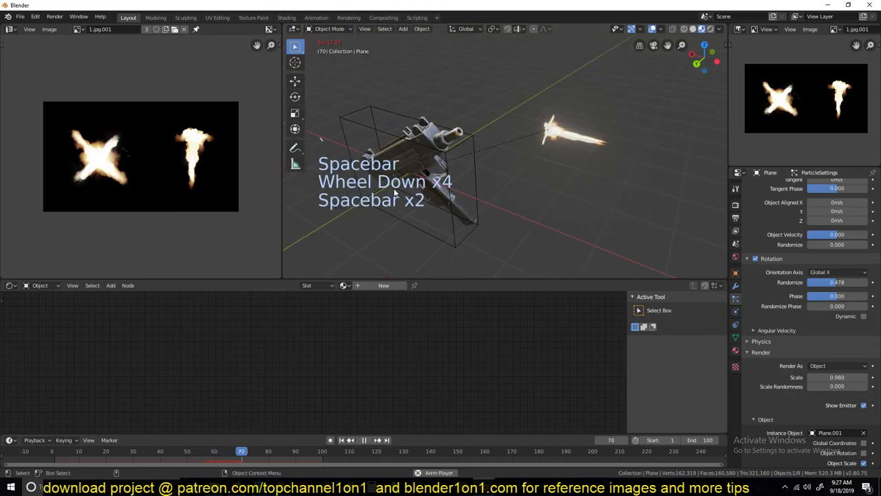
pyautogui.press('space')
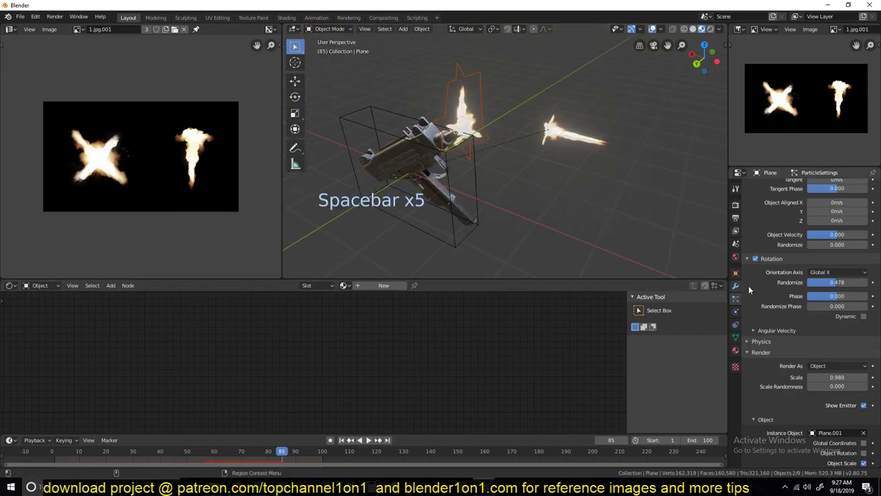
# Reset the particle rotation's Randomize to 0 and start the animation, viewing the gun from above
pyautogui.moveTo(839, 290); pyautogui.dragTo(813, 289)
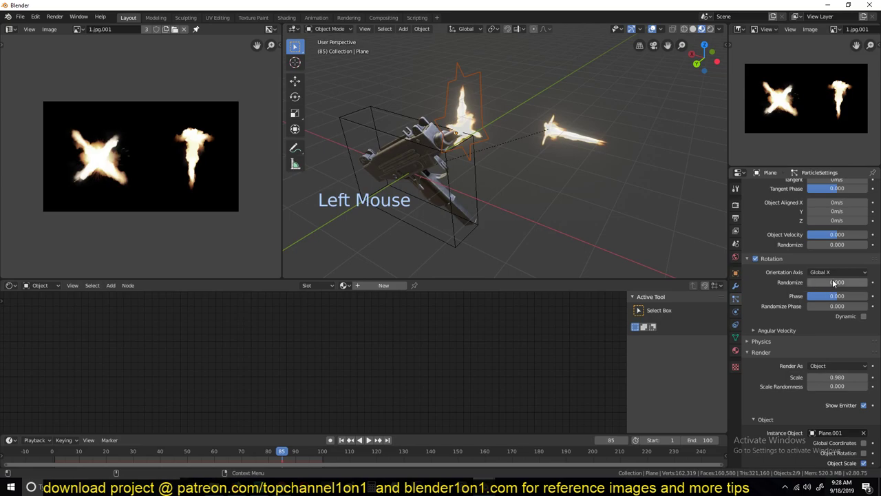
pyautogui.press('space')
pyautogui.moveTo(476, 168); pyautogui.dragTo(538, 191, button='middle')
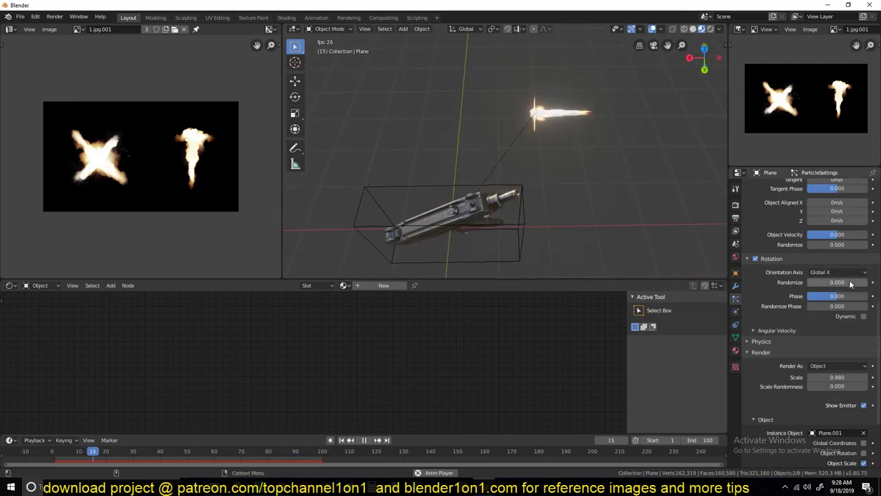
# Try the Object Y orientation axis during playback, then set the axis to Object Z
pyautogui.click(836, 272)
pyautogui.click(818, 363)
pyautogui.moveTo(513, 183); pyautogui.dragTo(538, 165, button='middle')
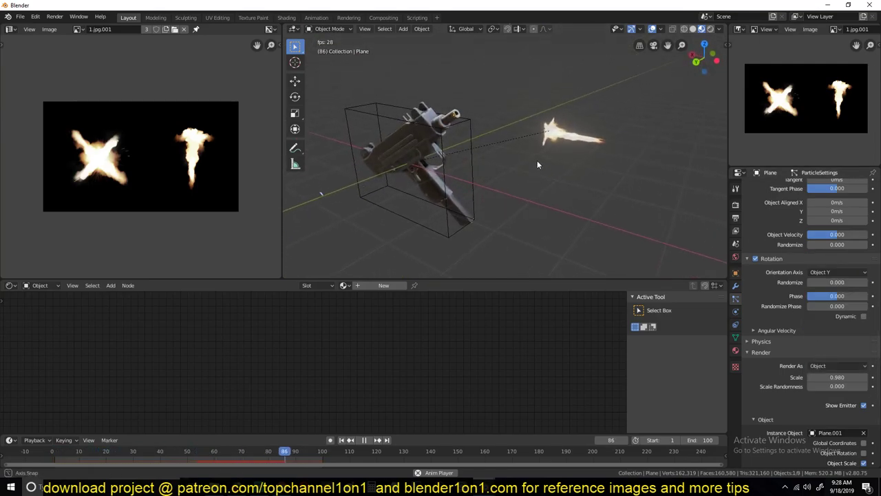
pyautogui.click(836, 274)
pyautogui.click(818, 373)
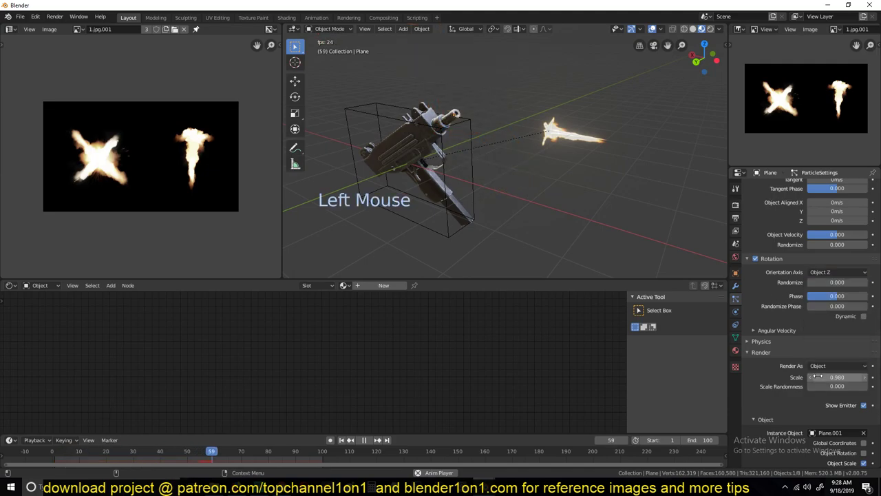
# Stop the animation and select the small emitter plane inside the gun barrel, framing it up close
pyautogui.press('space')
pyautogui.scroll(5, 514, 192)
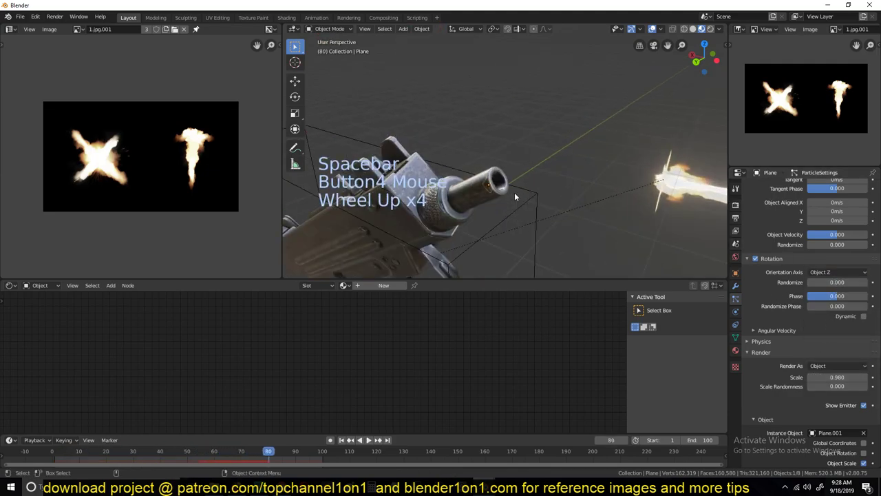
pyautogui.press('KP_Decimal')
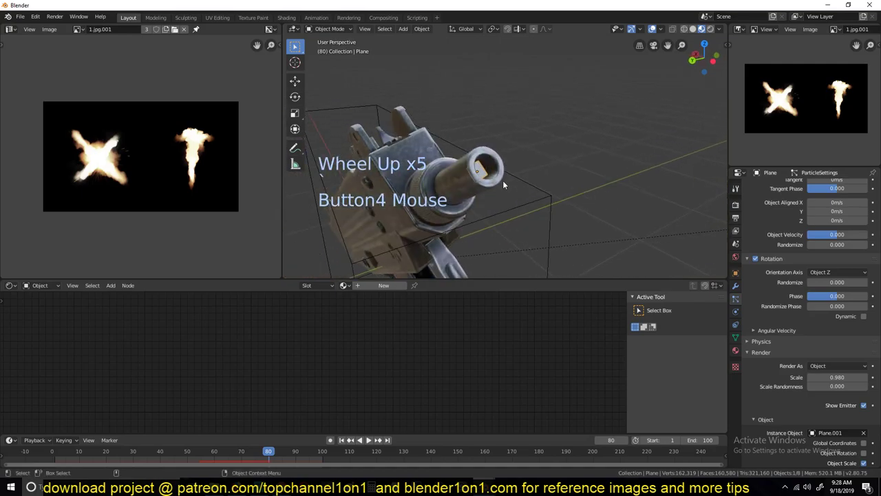
pyautogui.click(483, 173)
pyautogui.press('KP_Decimal')
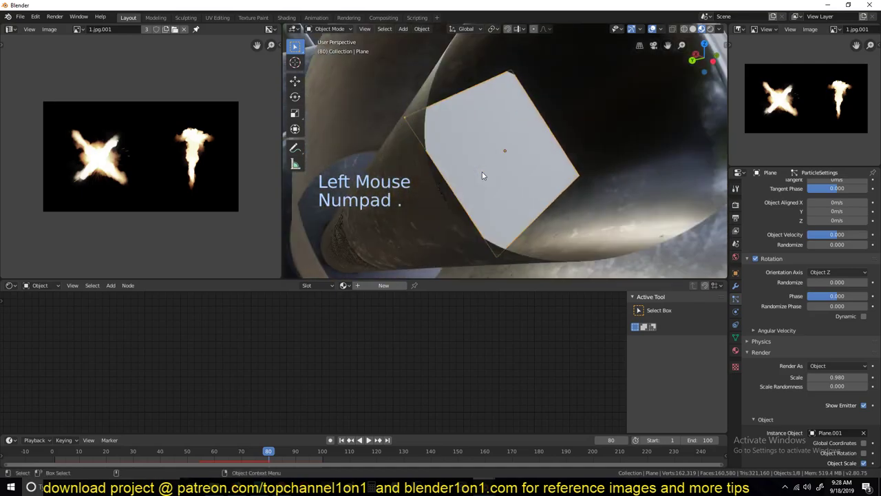
pyautogui.scroll(-5, 482, 172)
# Activate the Move tool and set the transform orientation to Local to show the emitter plane's own axes
pyautogui.click(295, 80)
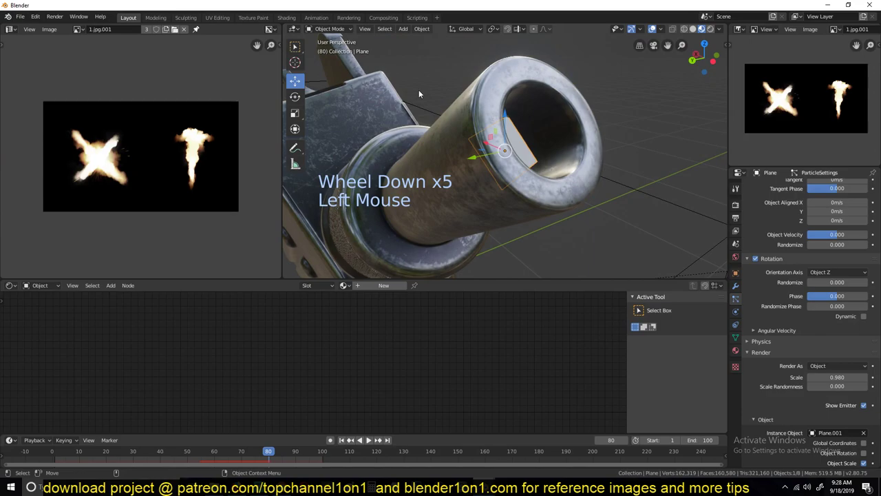
pyautogui.click(473, 31)
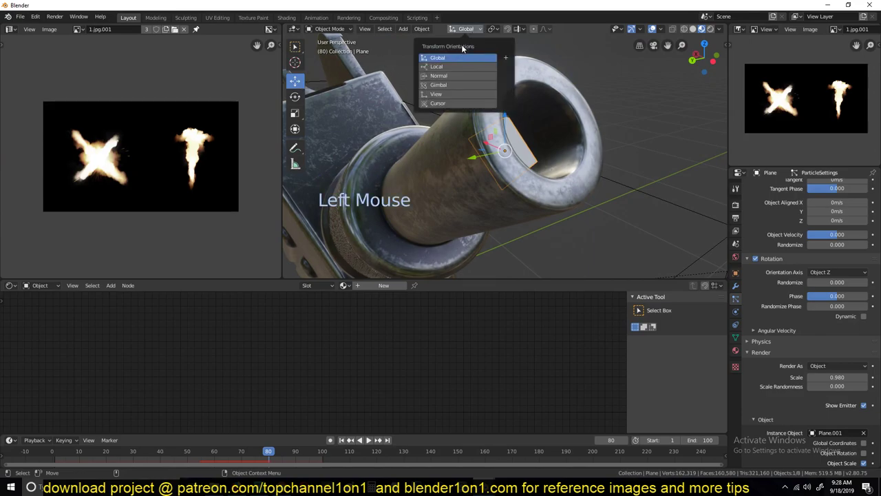
pyautogui.click(444, 66)
pyautogui.moveTo(475, 110); pyautogui.dragTo(501, 138, button='middle')
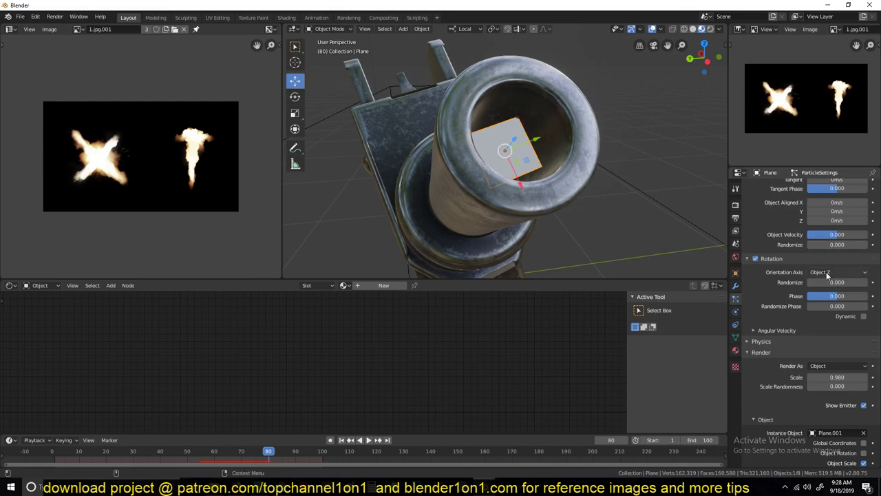
# Play the animation in short bursts and examine the flash's direction at the muzzle from both sides of the gun
pyautogui.scroll(-5, 601, 194)
pyautogui.press('`')
pyautogui.press('space')
pyautogui.scroll(-4, 539, 144)
pyautogui.press('space')
pyautogui.press('space')
pyautogui.press('space')
pyautogui.press('space')
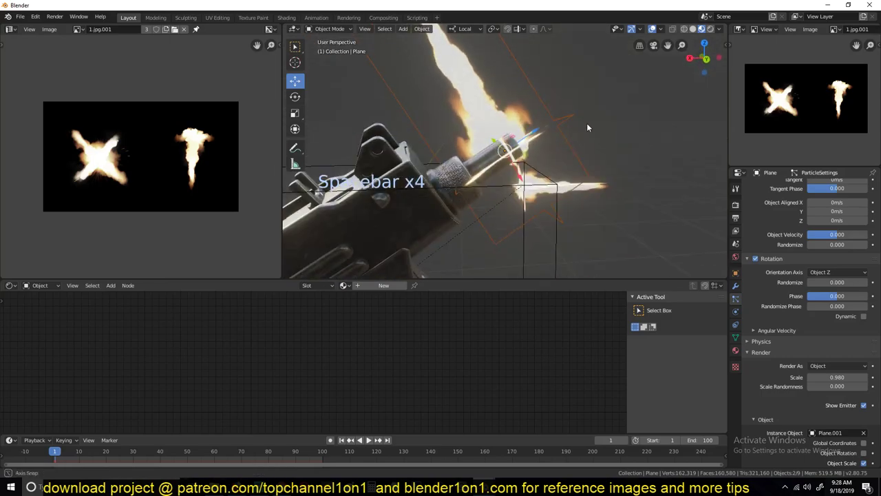
pyautogui.moveTo(588, 127); pyautogui.dragTo(576, 121, button='middle')
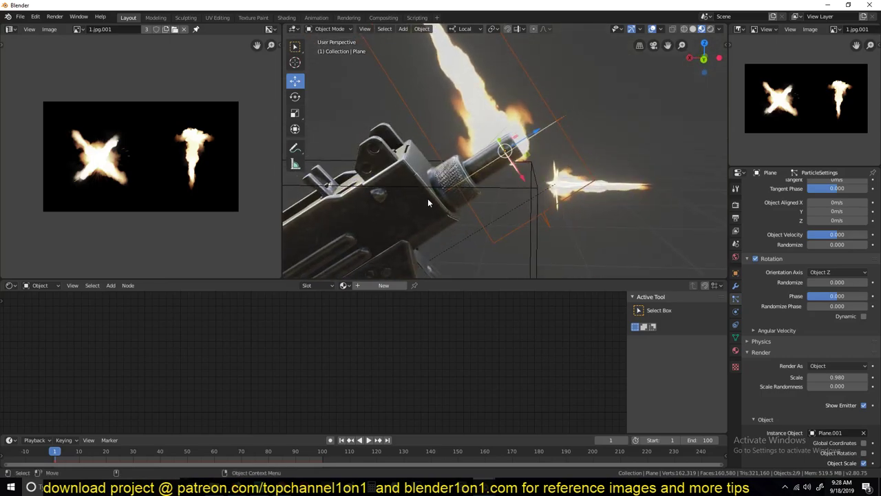
pyautogui.moveTo(566, 161); pyautogui.dragTo(413, 171, button='middle')
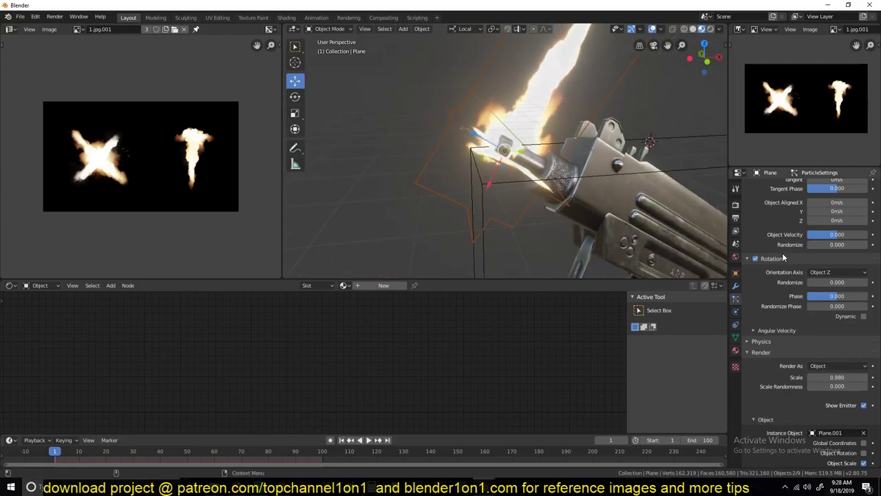
# Try the Normal-Tangent, Global X and Global Y orientation axes for the particle rotation
pyautogui.click(844, 274)
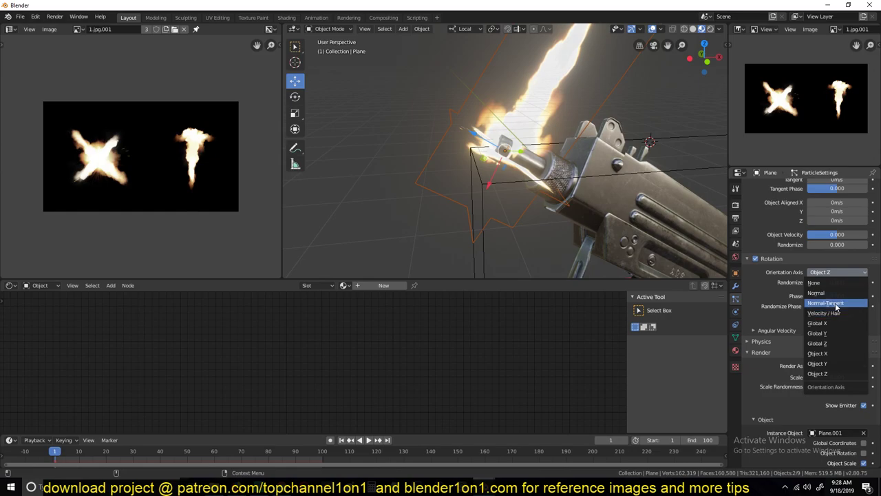
pyautogui.click(835, 303)
pyautogui.moveTo(425, 156); pyautogui.dragTo(613, 181, button='middle')
pyautogui.click(835, 272)
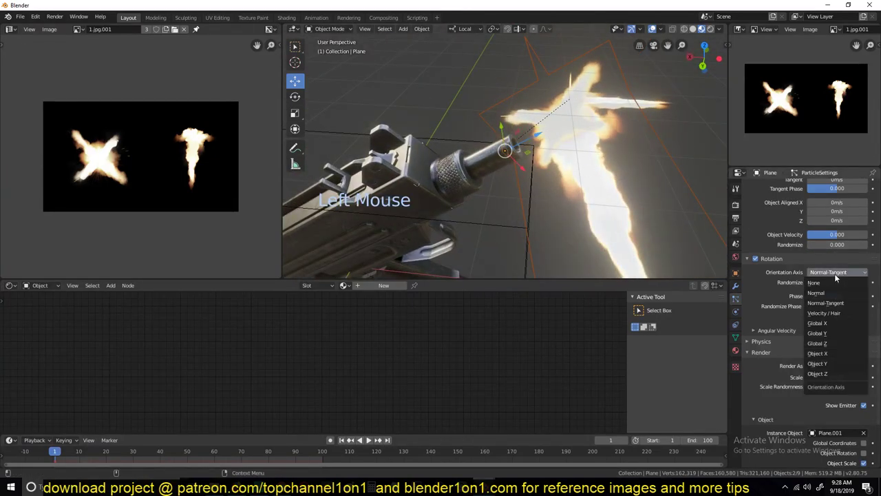
pyautogui.click(835, 272)
pyautogui.click(819, 326)
pyautogui.moveTo(618, 170); pyautogui.dragTo(750, 224, button='middle')
pyautogui.click(835, 272)
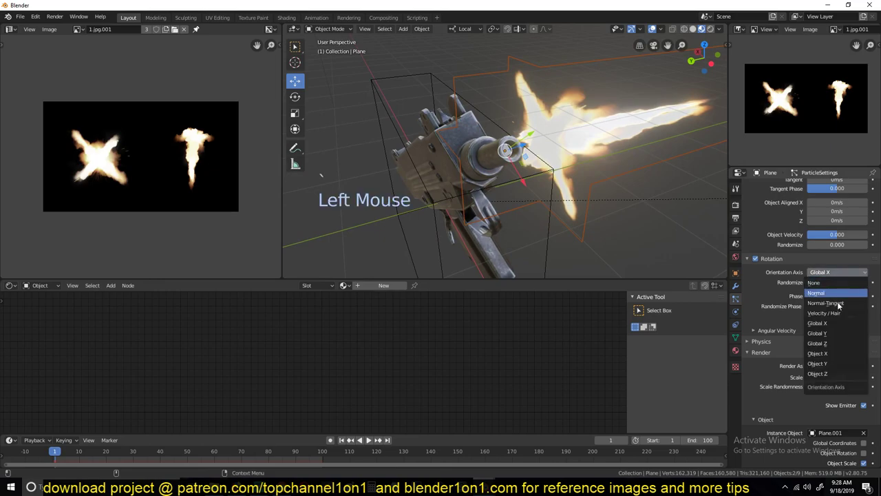
pyautogui.click(827, 333)
# Set the particles' orientation axis to Object Z and check the flash from the gun's side
pyautogui.click(836, 272)
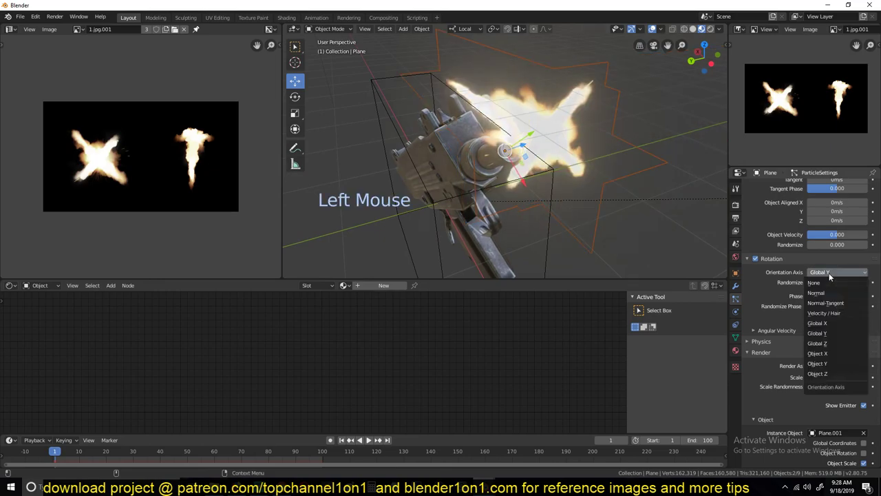
pyautogui.click(825, 369)
pyautogui.moveTo(597, 174); pyautogui.dragTo(489, 105, button='middle')
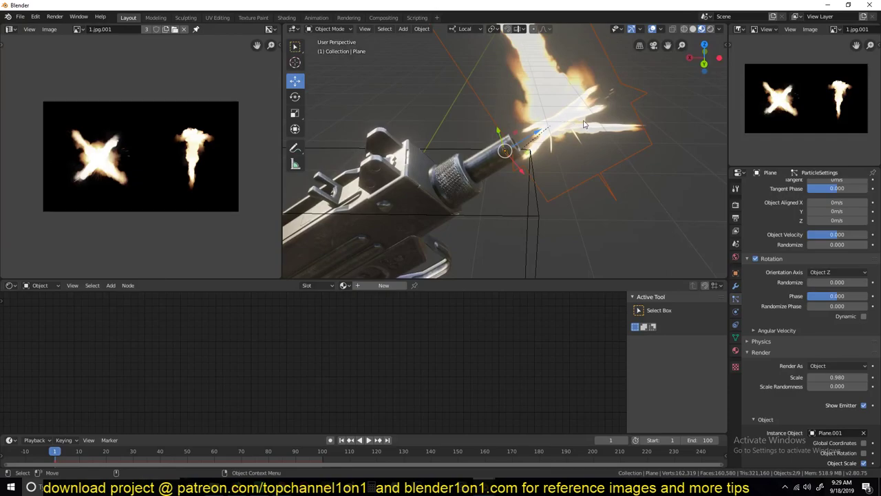
pyautogui.scroll(-3, 580, 124)
pyautogui.moveTo(579, 125); pyautogui.dragTo(541, 127, button='middle')
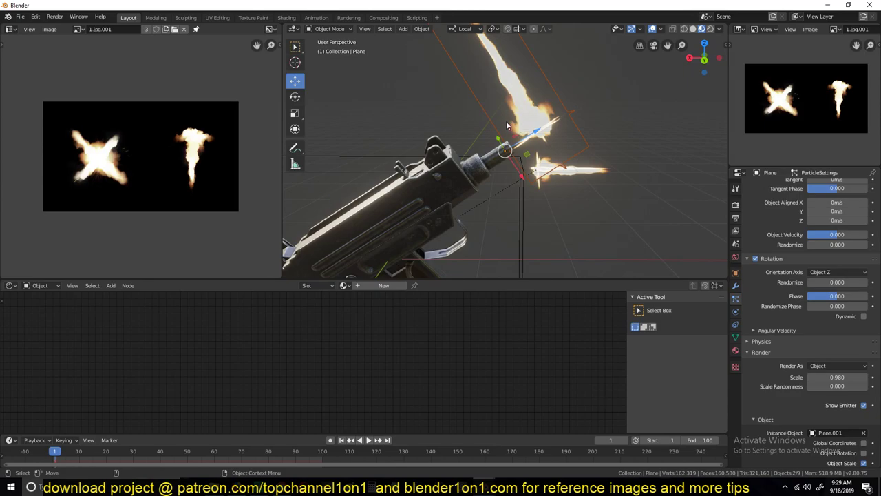
# In Edit Mode, rotate all faces of the original flash object 90° about its local Y axis
pyautogui.click(567, 170)
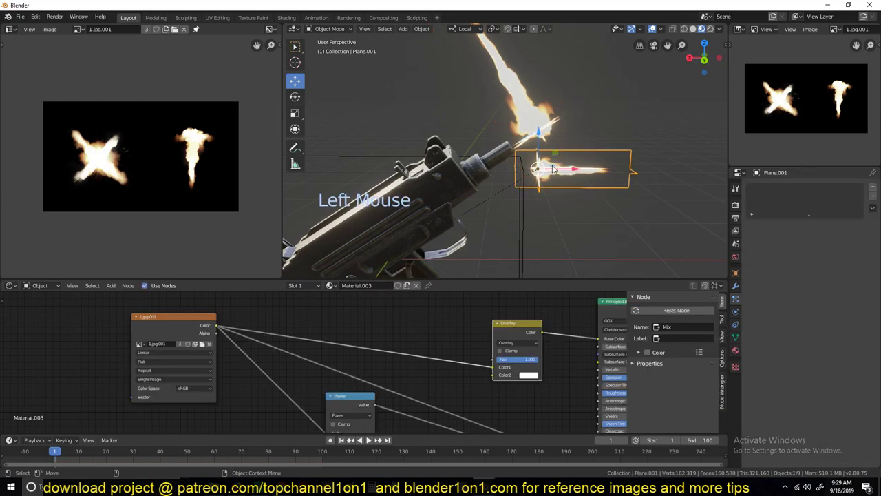
pyautogui.press('Tab')
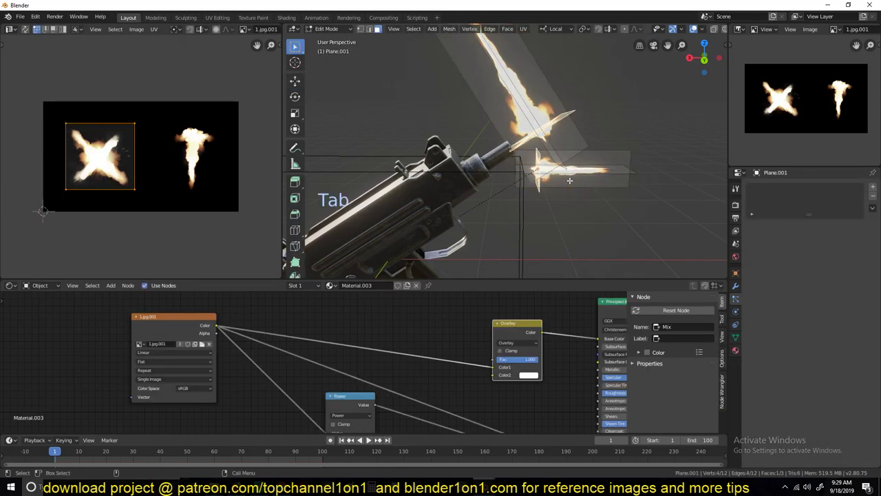
pyautogui.press('a')
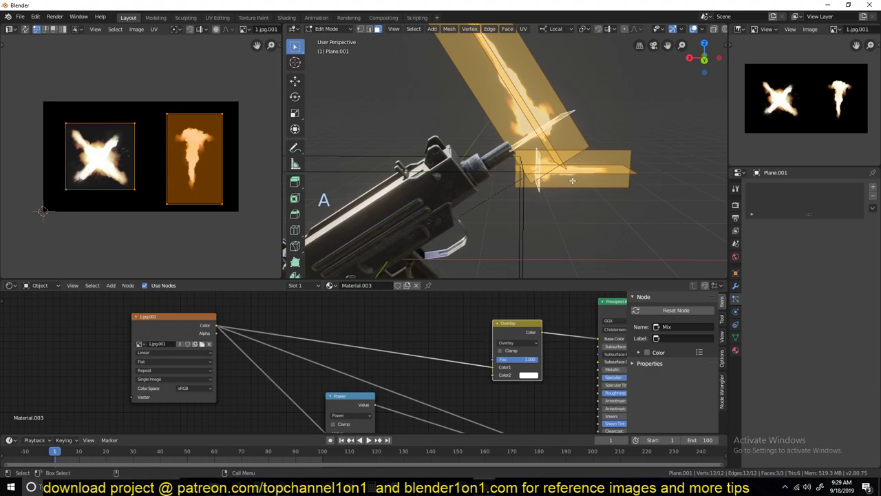
pyautogui.write('r90')
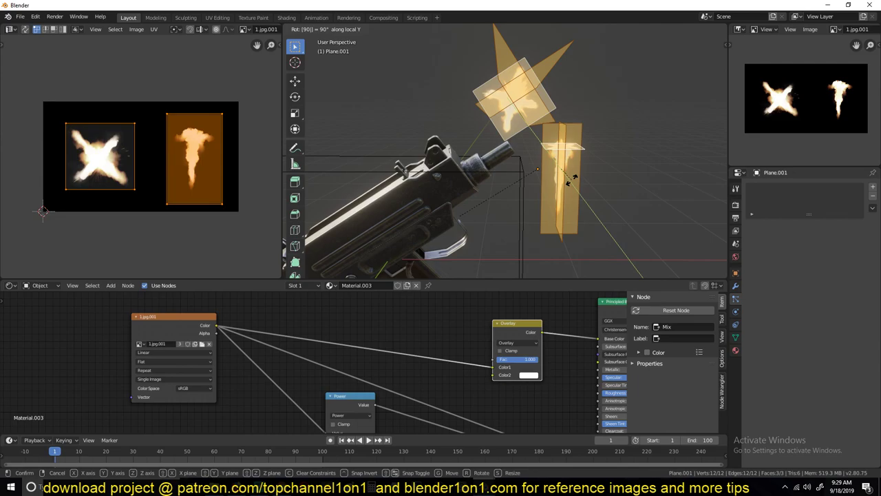
pyautogui.press('Return')
# Rotate the whole flash mesh 90° about its local Z axis, cancelling the first attempt
pyautogui.moveTo(569, 181); pyautogui.dragTo(475, 128, button='middle')
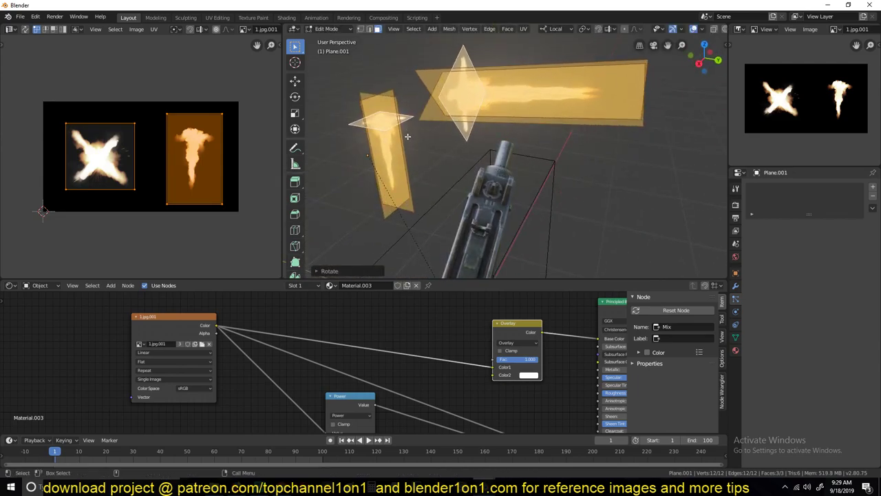
pyautogui.write('rz')
pyautogui.write('90')
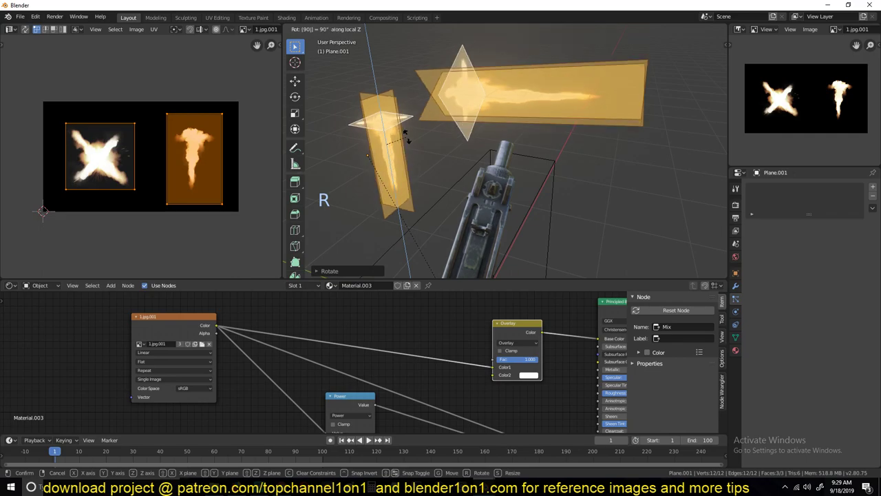
pyautogui.rightClick(407, 136)
pyautogui.press('r')
pyautogui.press('z')
pyautogui.press('z')
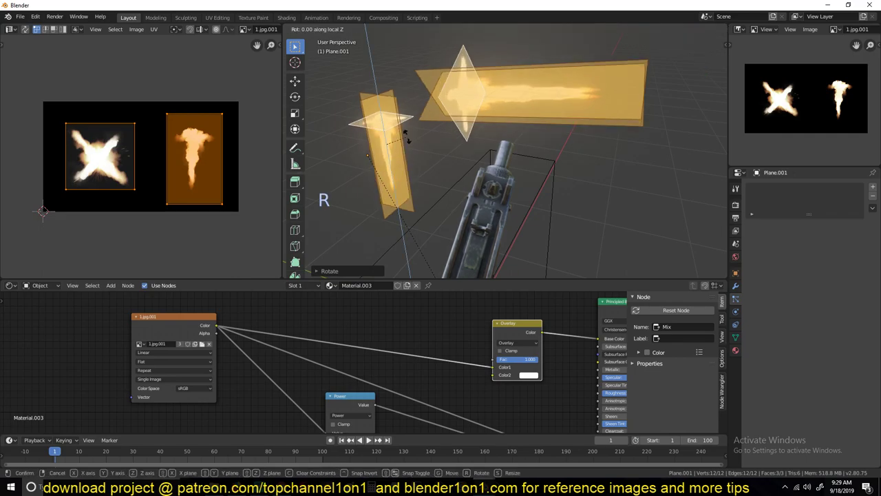
pyautogui.write('90')
pyautogui.press('Return')
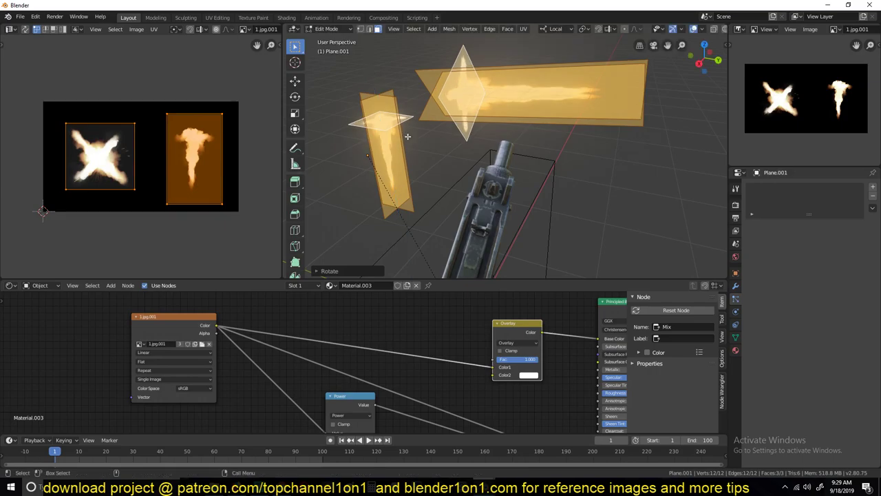
# Rotate the flash mesh 90° about its local X axis and return to Object Mode
pyautogui.write('rx')
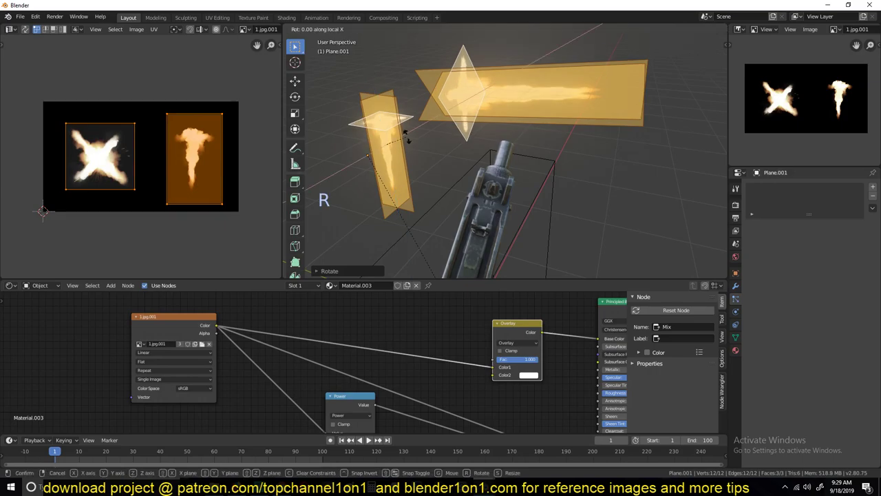
pyautogui.write('90')
pyautogui.press('Return')
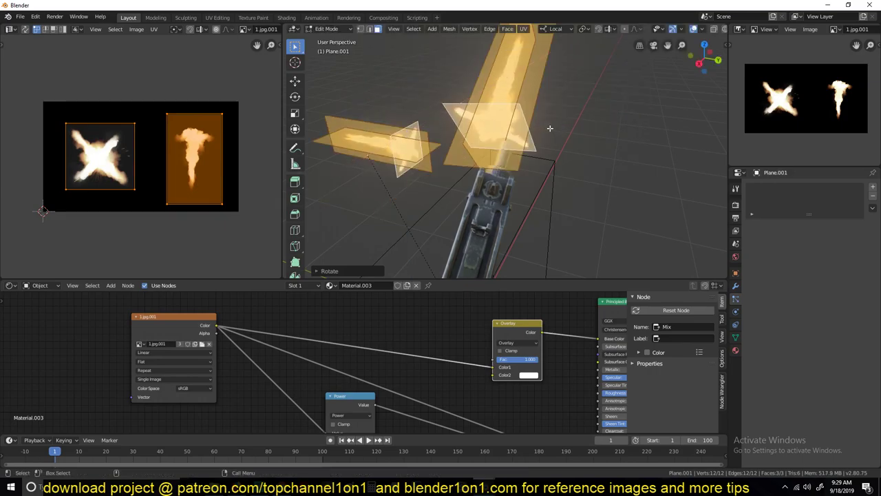
pyautogui.press('`')
pyautogui.press('Tab')
# Play the animation and try a free trackball rotation of the gun
pyautogui.scroll(-4, 519, 133)
pyautogui.press('space')
pyautogui.press('`')
pyautogui.moveTo(389, 121); pyautogui.dragTo(504, 110, button='middle')
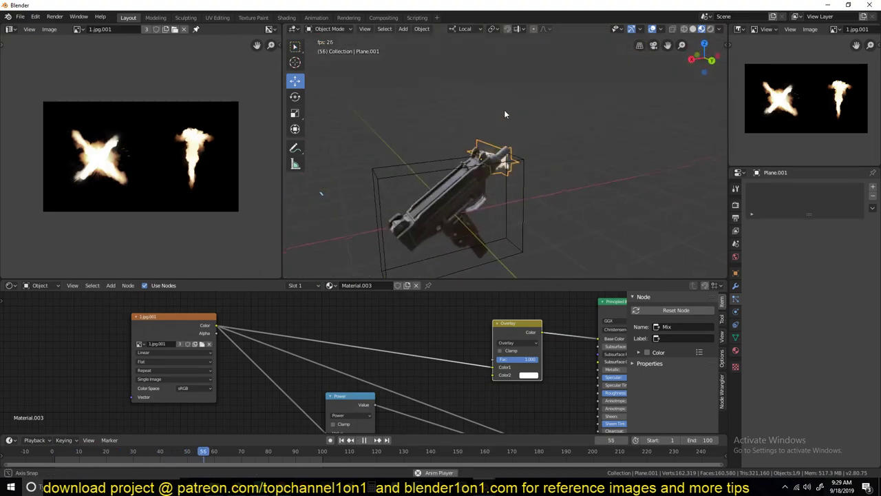
pyautogui.click(486, 174)
pyautogui.press('r')
pyautogui.press('r')
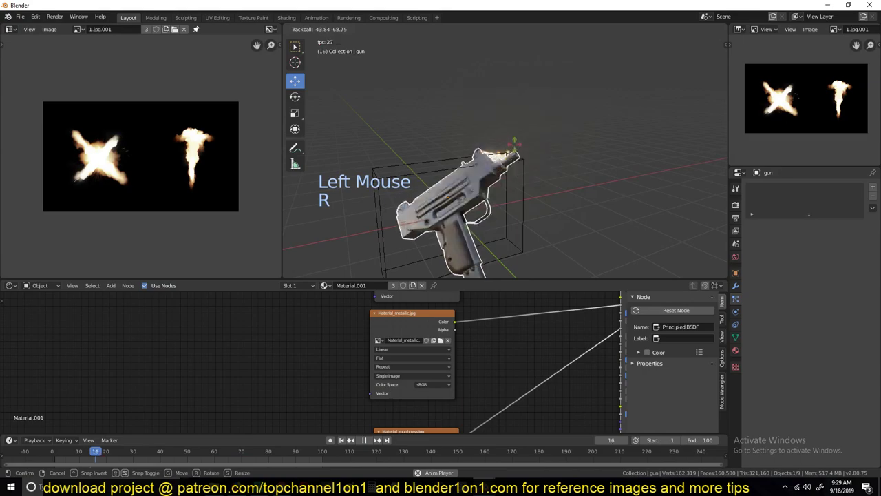
pyautogui.click(525, 163)
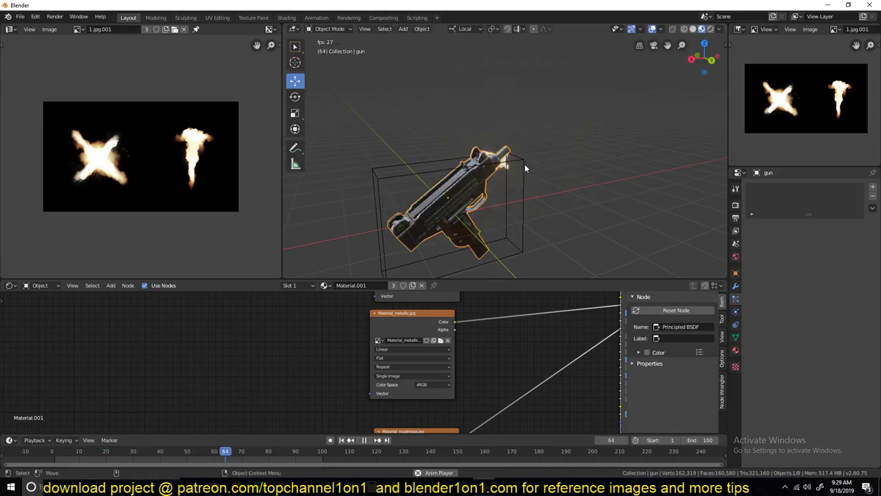
# In front view, move the whole flash mesh about 0.46 m along X in Edit Mode so it centres on the object's origin
pyautogui.press('KP_1')
pyautogui.click(471, 192)
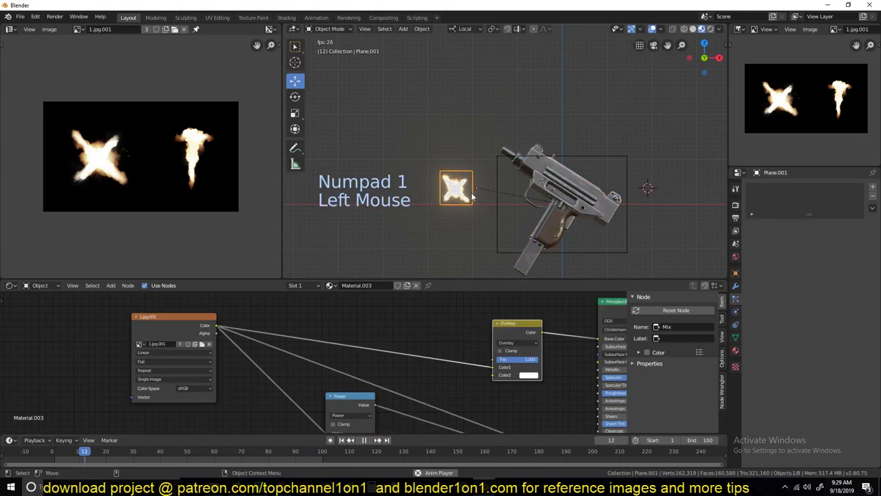
pyautogui.scroll(5, 471, 192)
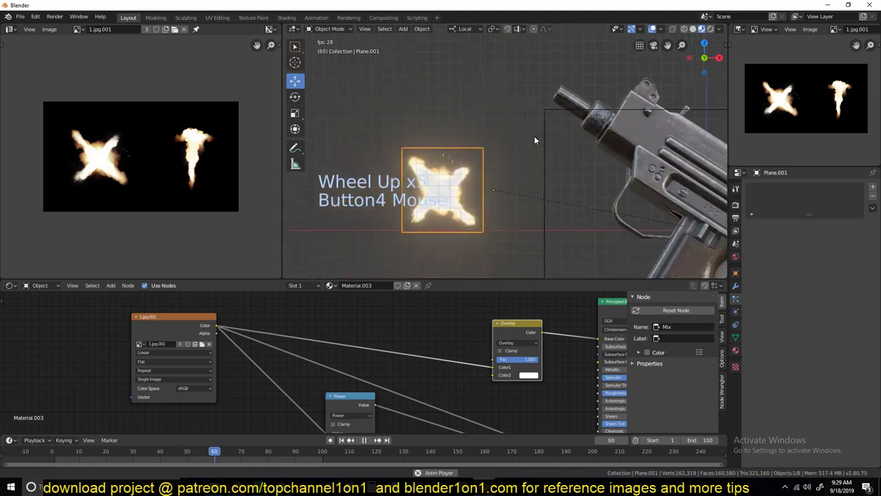
pyautogui.press('Tab')
pyautogui.press('a')
pyautogui.press('g')
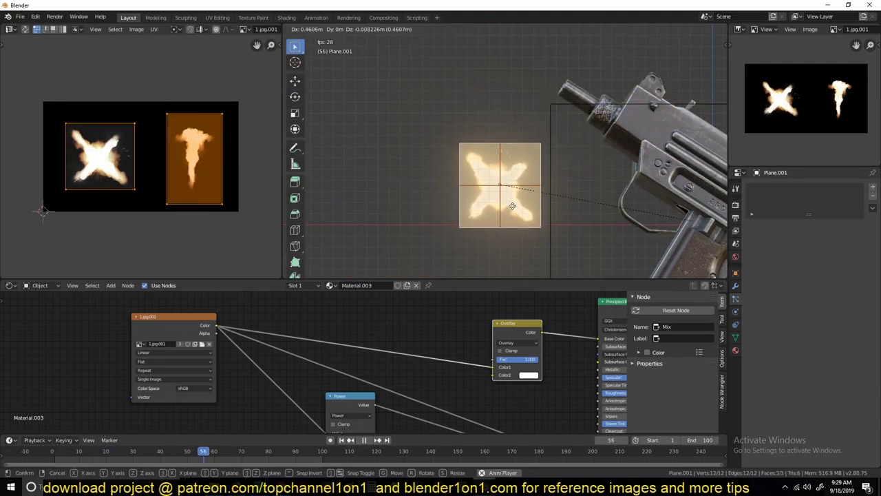
pyautogui.click(513, 207)
# In side view, shift the flash mesh relative to the object's origin and leave Edit Mode
pyautogui.press('KP_3')
pyautogui.scroll(-5, 495, 202)
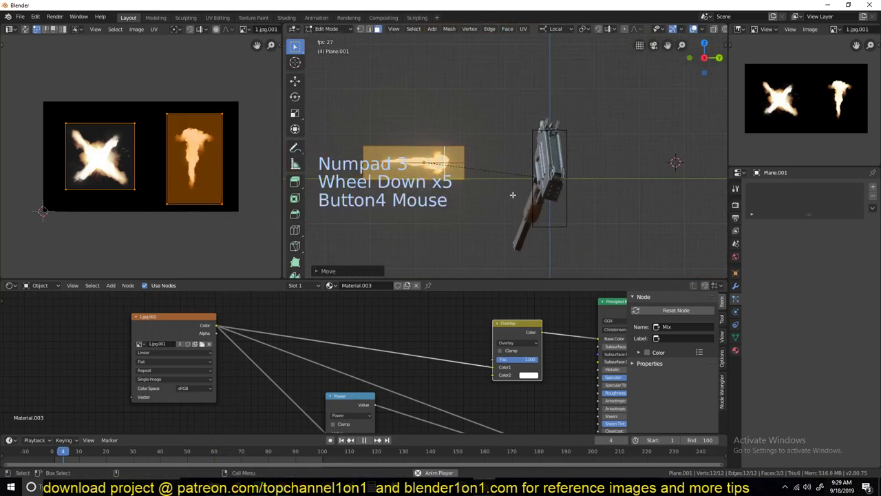
pyautogui.scroll(2, 514, 193)
pyautogui.press('g')
pyautogui.click(465, 185)
pyautogui.press('Tab')
# Select the box-shaped empty around the gun, move it up about 0.12 m and try rotating it during playback
pyautogui.moveTo(589, 152); pyautogui.dragTo(522, 141, button='middle')
pyautogui.press('`')
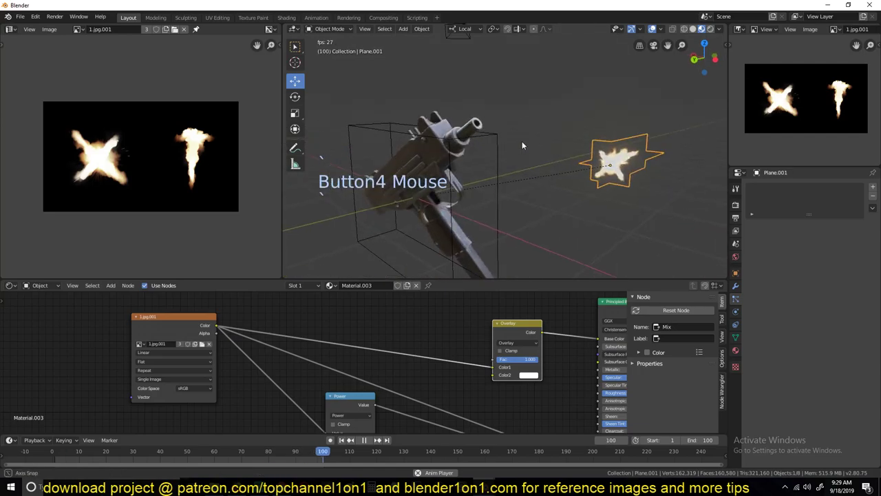
pyautogui.click(498, 165)
pyautogui.scroll(-1, 498, 158)
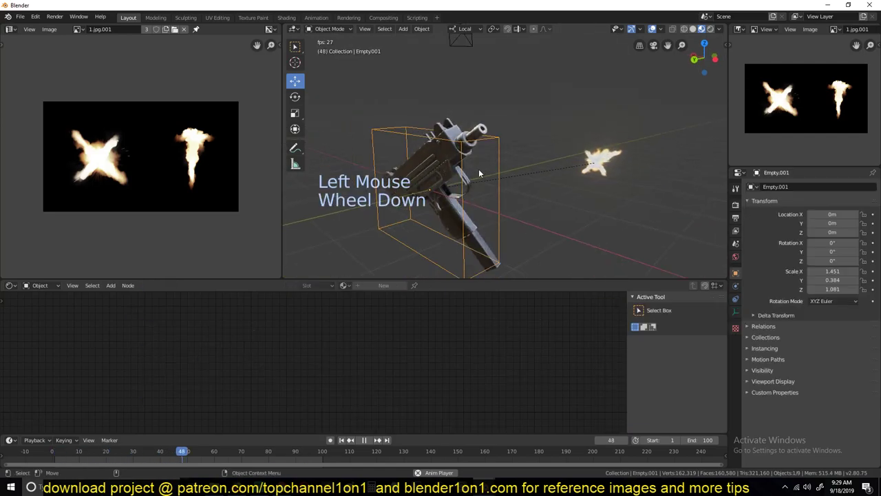
pyautogui.moveTo(480, 168); pyautogui.dragTo(482, 162)
pyautogui.press('r')
pyautogui.rightClick(448, 169)
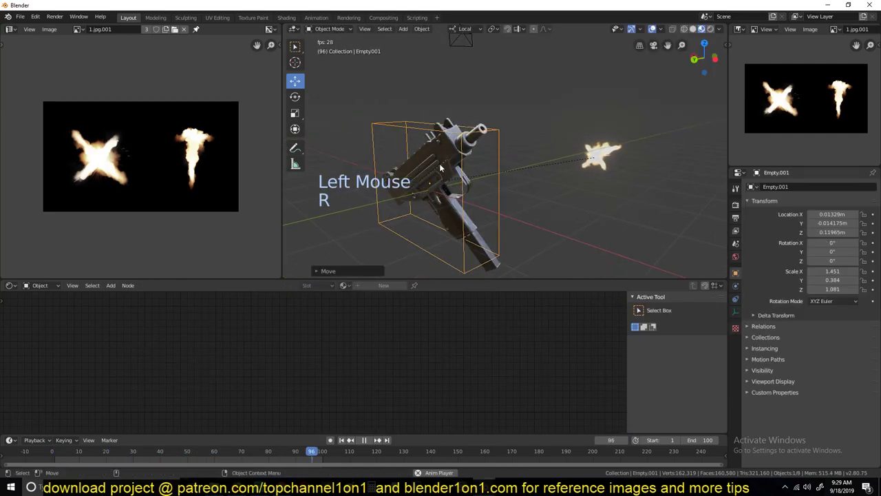
# Select the gun and rotate it freely twice with trackball rotation during playback so its barrel points up at an angle
pyautogui.click(448, 168)
pyautogui.press('r')
pyautogui.press('r')
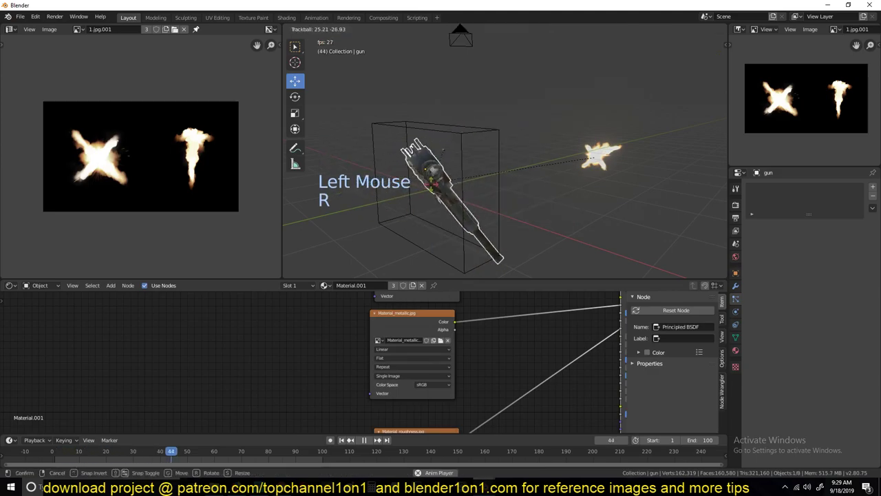
pyautogui.click(582, 150)
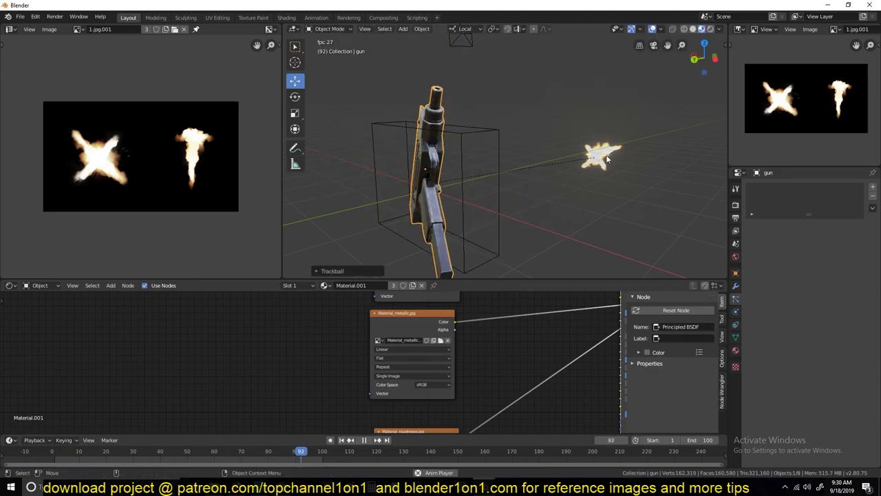
pyautogui.click(606, 156)
pyautogui.click(430, 131)
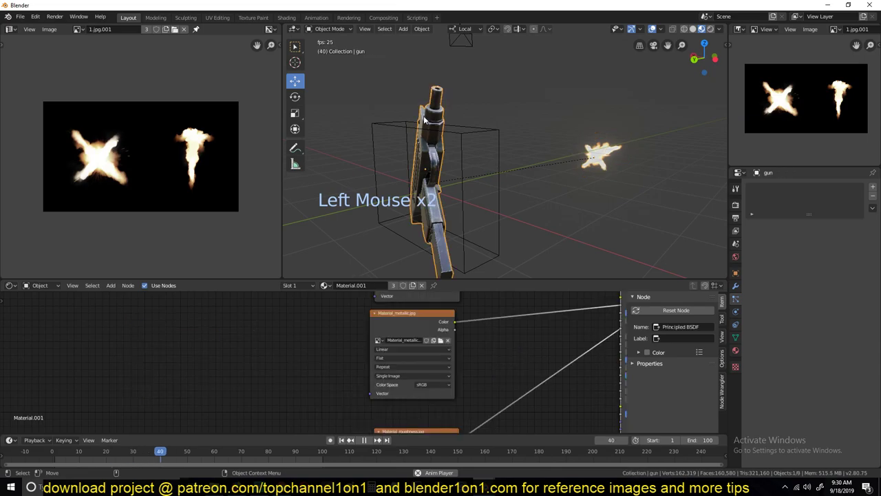
pyautogui.press('r')
pyautogui.press('r')
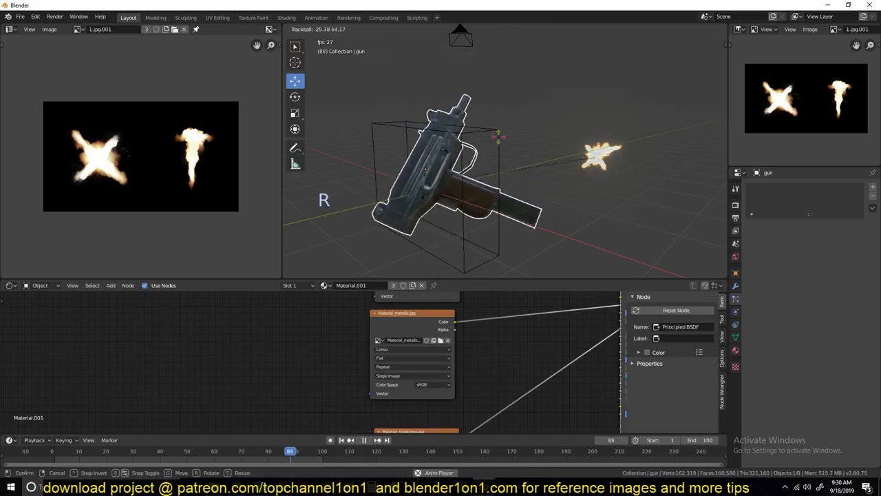
pyautogui.click(508, 172)
pyautogui.click(509, 96)
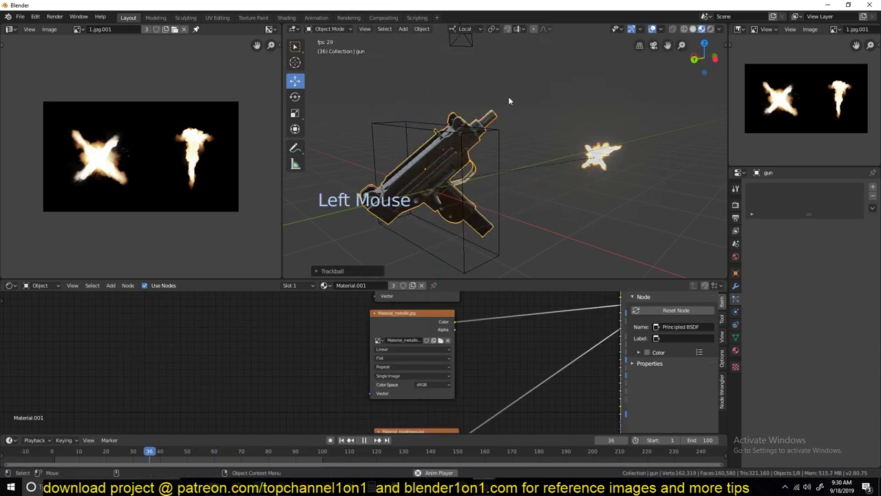
# Select the flash mesh standing apart from the gun and try scaling it up to about 2.5 times its size
pyautogui.click(599, 163)
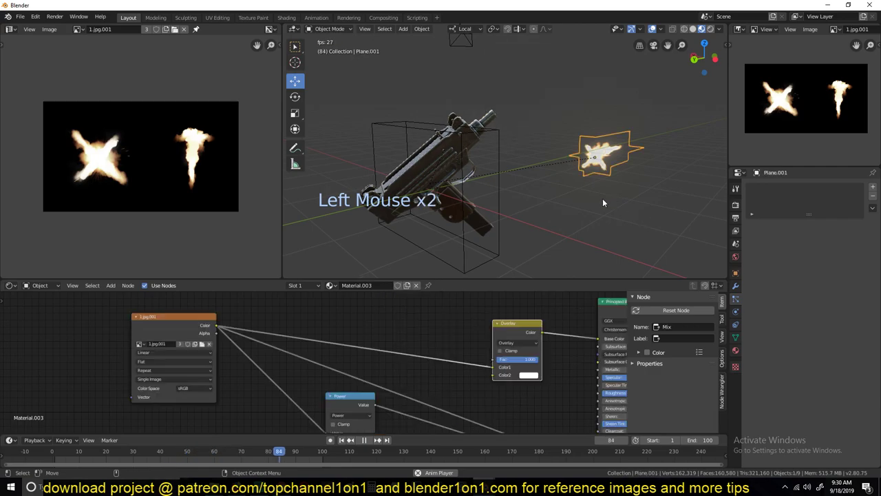
pyautogui.press('s')
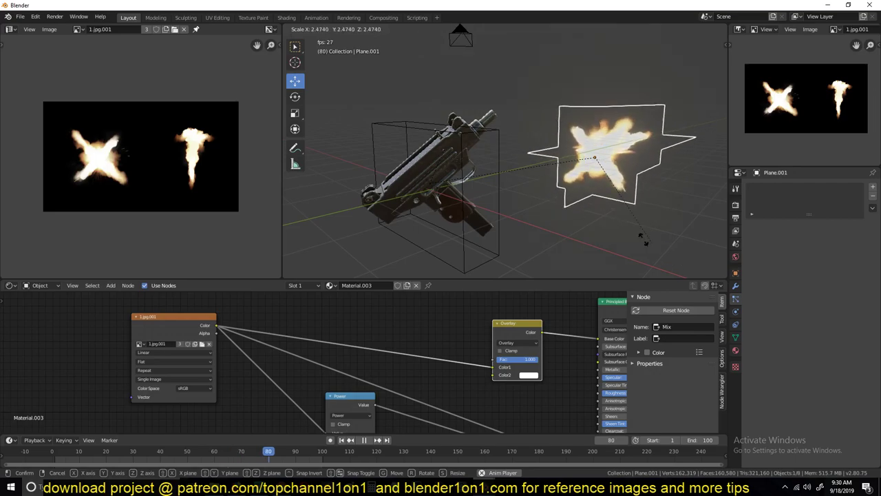
pyautogui.click(505, 100)
# Pause the animation and select the small emitter plane inside the gun's muzzle
pyautogui.press('space')
pyautogui.click(501, 105)
pyautogui.moveTo(501, 105); pyautogui.dragTo(414, 148, button='middle')
pyautogui.scroll(5, 533, 82)
pyautogui.moveTo(533, 82); pyautogui.dragTo(579, 66, button='middle')
pyautogui.click(579, 66)
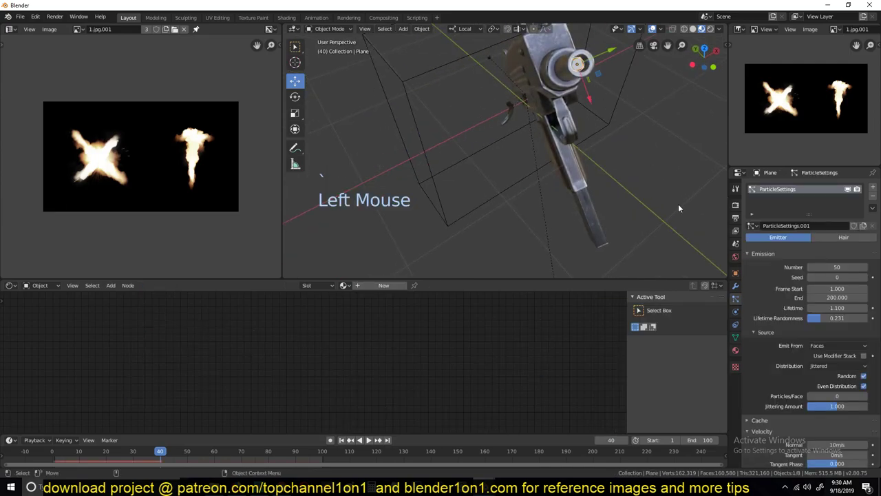
# Raise the render scale of the emitter plane's particles to 1.340
pyautogui.scroll(-13, 781, 327)
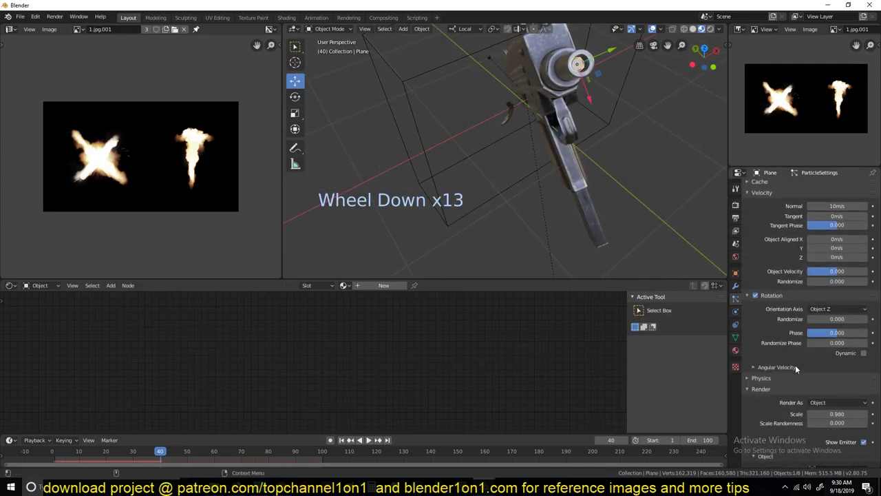
pyautogui.scroll(-4, 799, 351)
pyautogui.scroll(3, 804, 338)
pyautogui.scroll(-6, 807, 335)
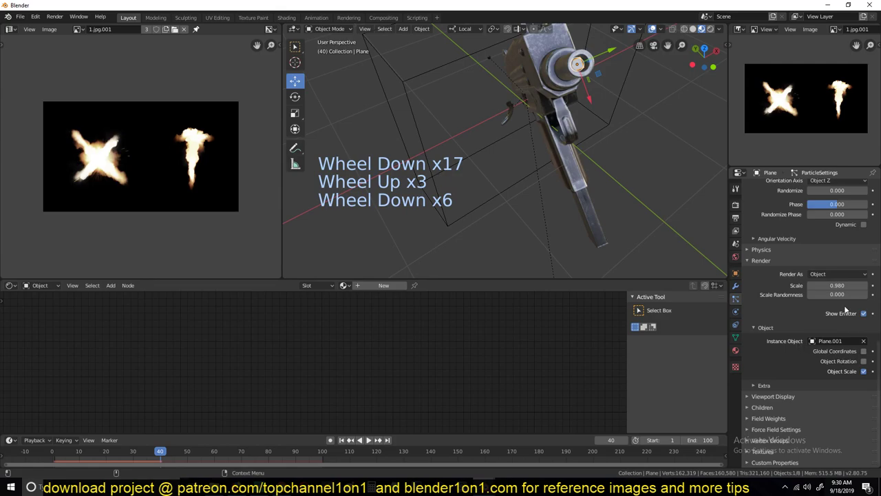
pyautogui.moveTo(836, 285); pyautogui.dragTo(841, 285)
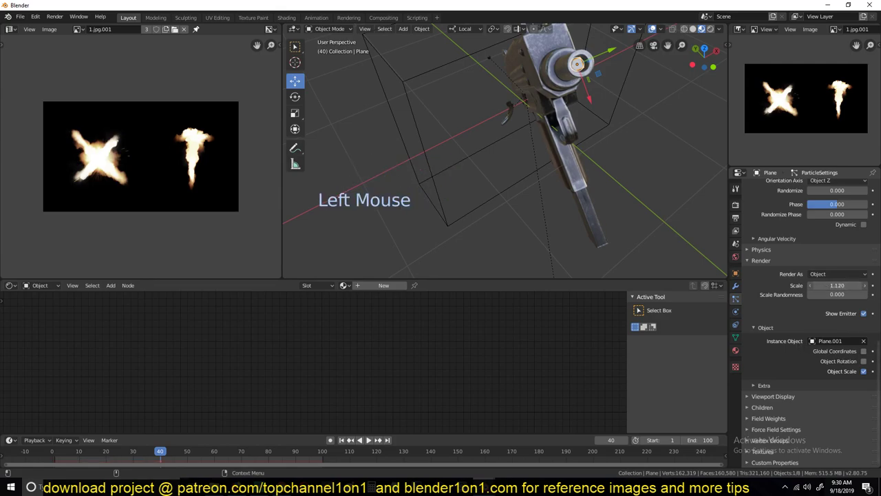
# Resume the animation and increase the emitter's particle render scale to 3.010
pyautogui.press('space')
pyautogui.scroll(-6, 527, 152)
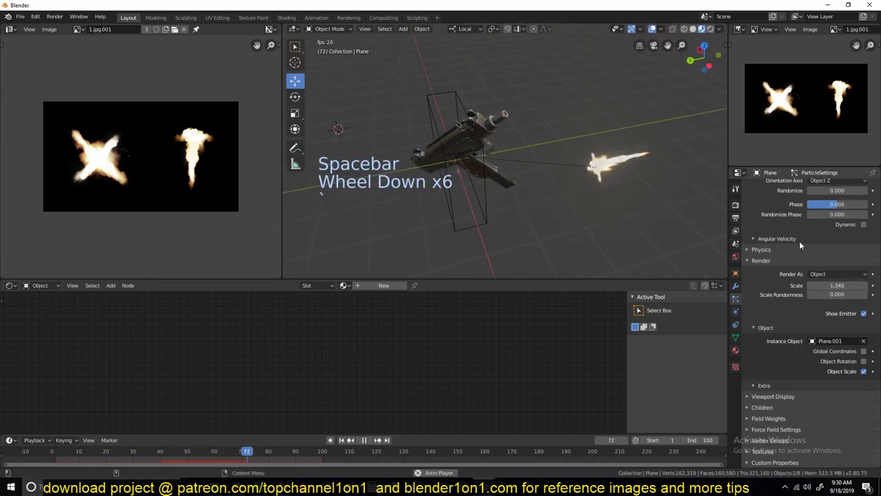
pyautogui.moveTo(833, 285)
pyautogui.mouseDown()
pyautogui.moveTo(873, 285)
pyautogui.moveTo(842, 285)
pyautogui.mouseUp()
pyautogui.click(510, 166)
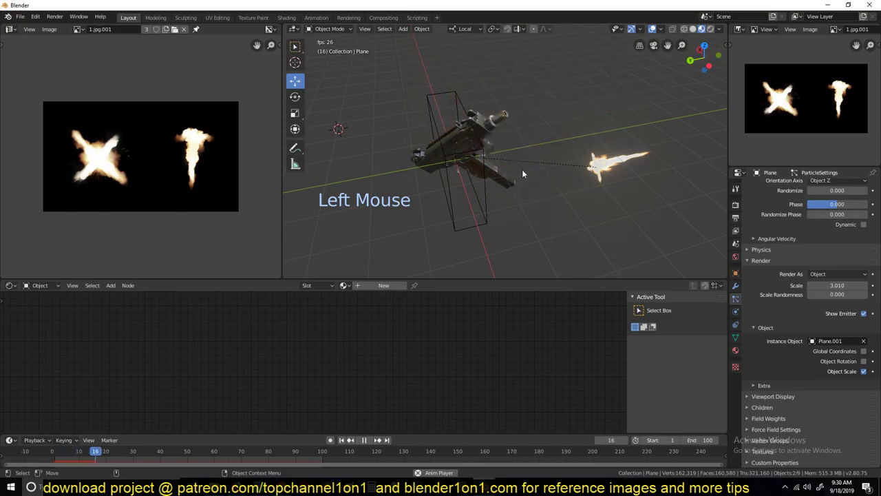